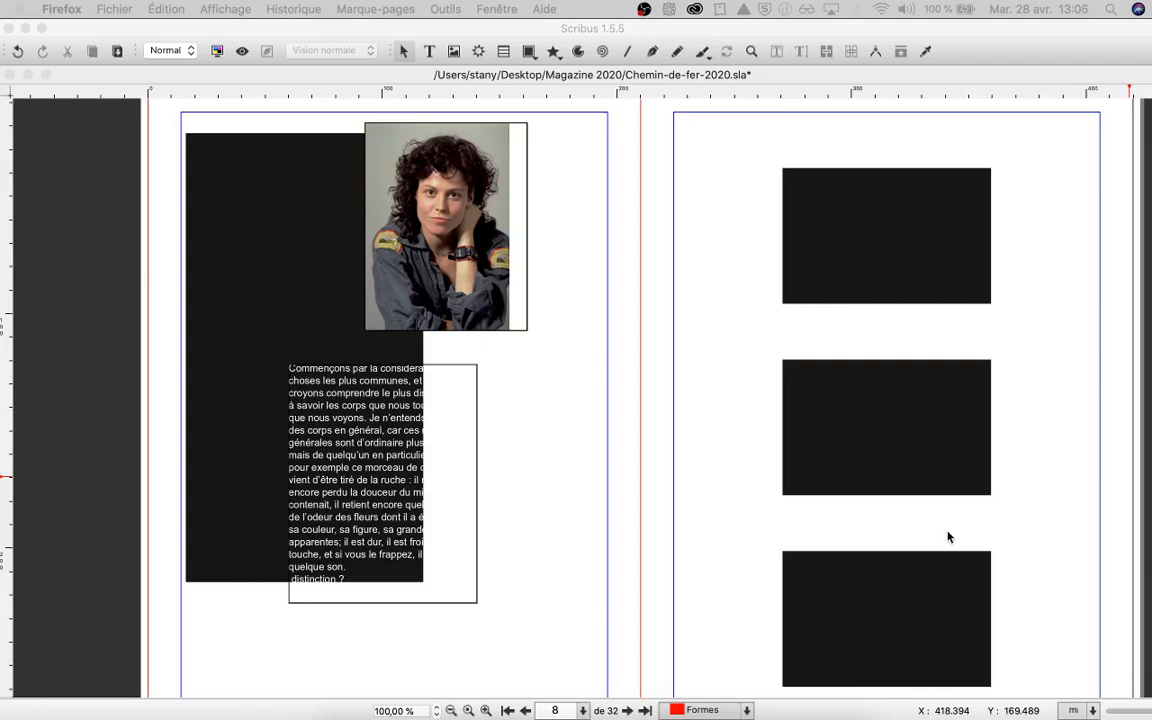
Shift the text frame slightly over the edge of the tall black rectangle and close the Espacer - Aligner palette.
left_click(400, 443)
left_click_drag(400, 443, 446, 416)
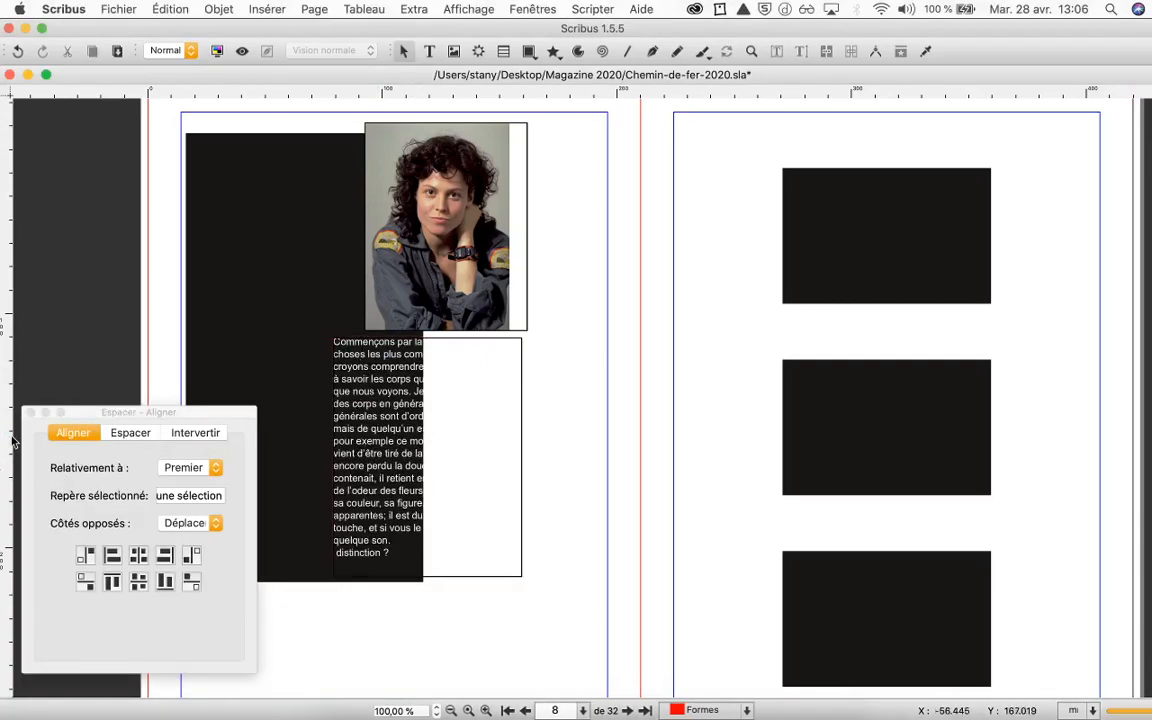
left_click(30, 412)
left_click_drag(397, 403, 375, 428)
Stretch the tall black rectangle upward to just below the top margin, making it about 199.5 mm high.
left_click(326, 307)
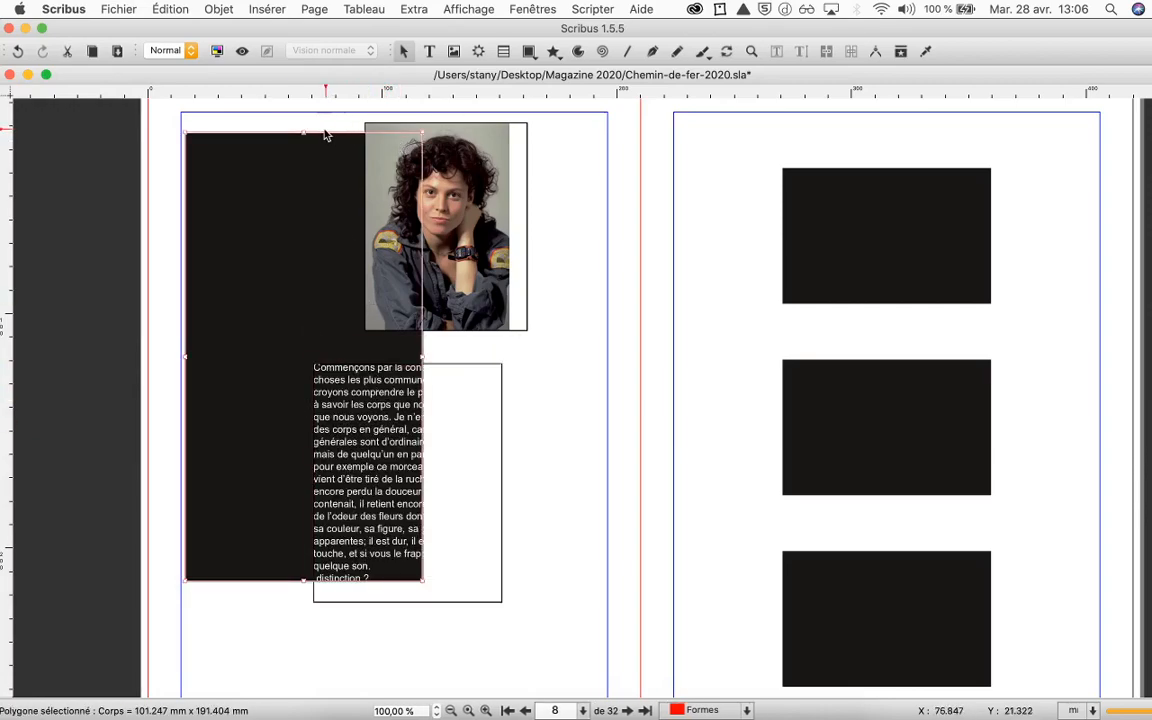
mouse_move(305, 131)
left_mouse_down()
mouse_move(308, 121)
mouse_move(306, 131)
left_mouse_up()
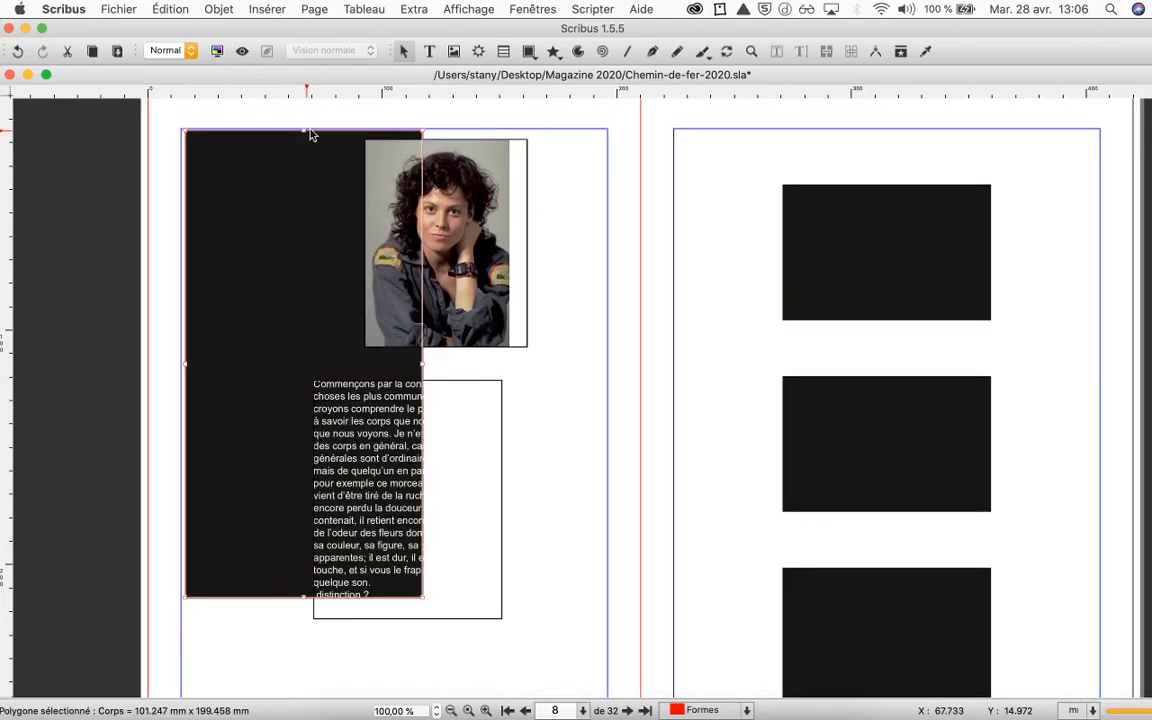
left_click(551, 259)
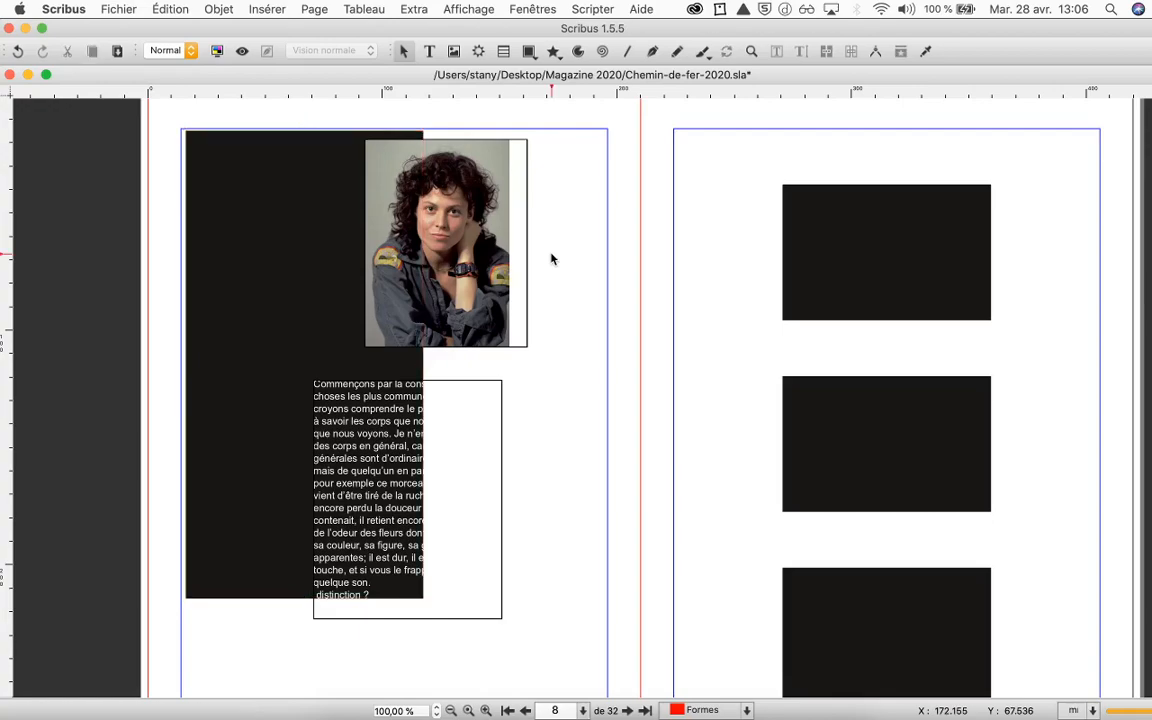
Display the page grid.
left_click(464, 9)
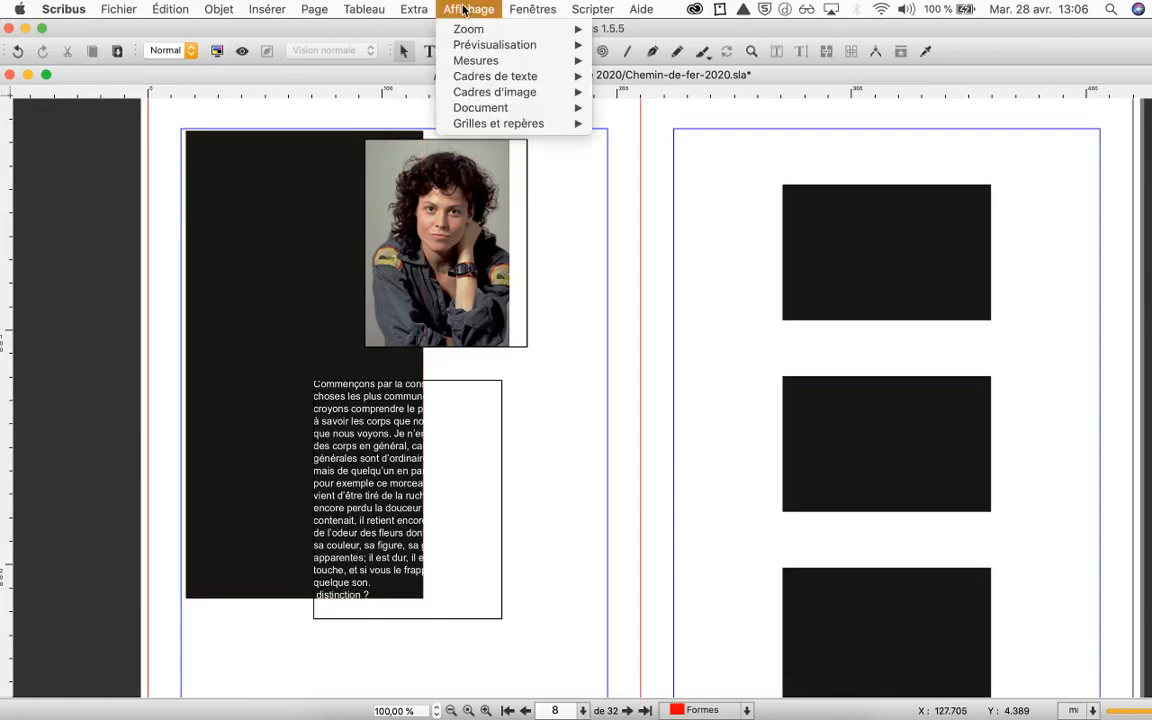
mouse_move(465, 92)
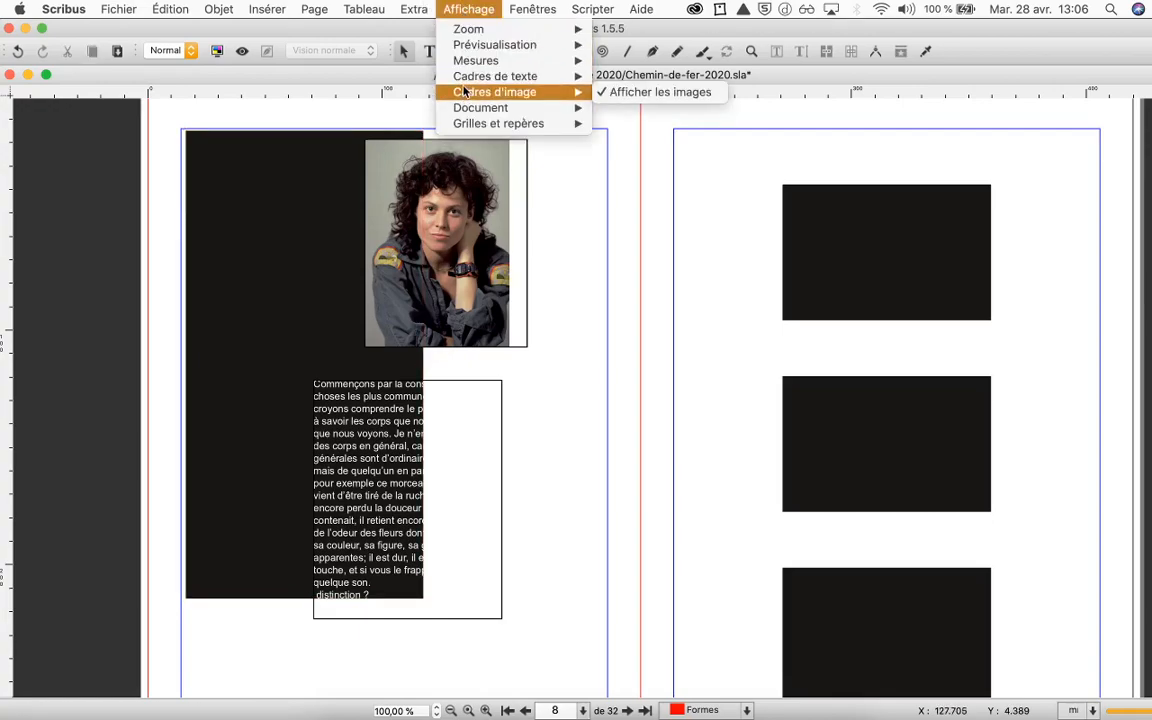
mouse_move(470, 123)
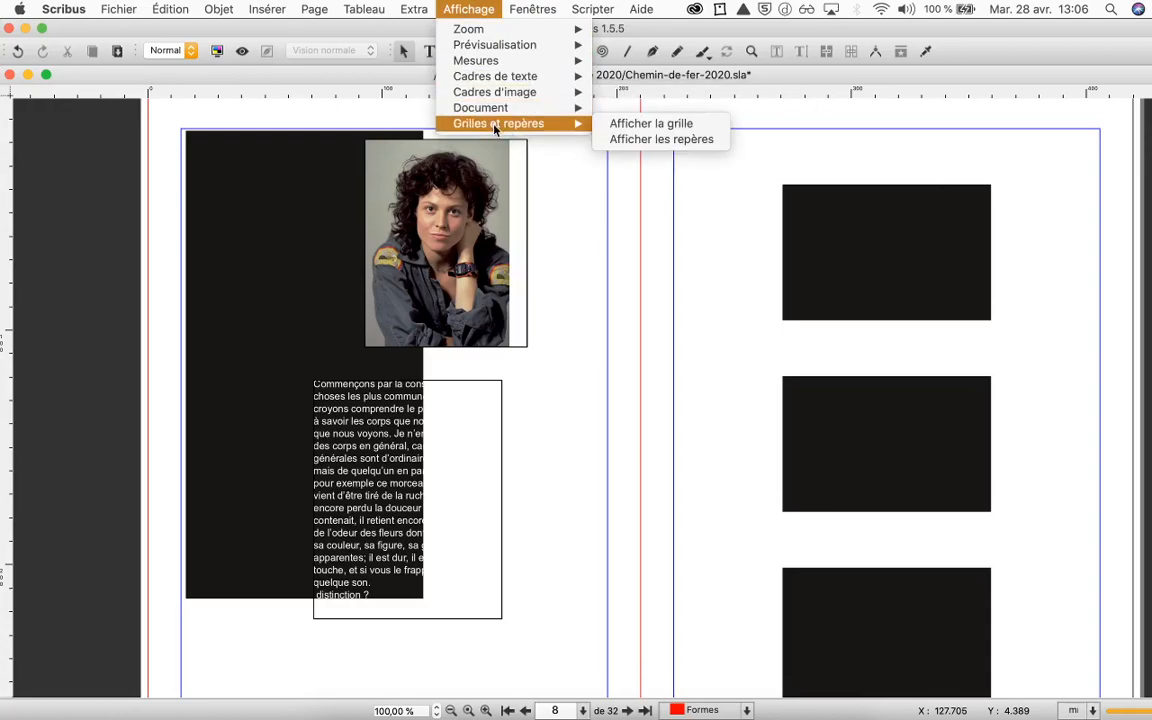
left_click(674, 125)
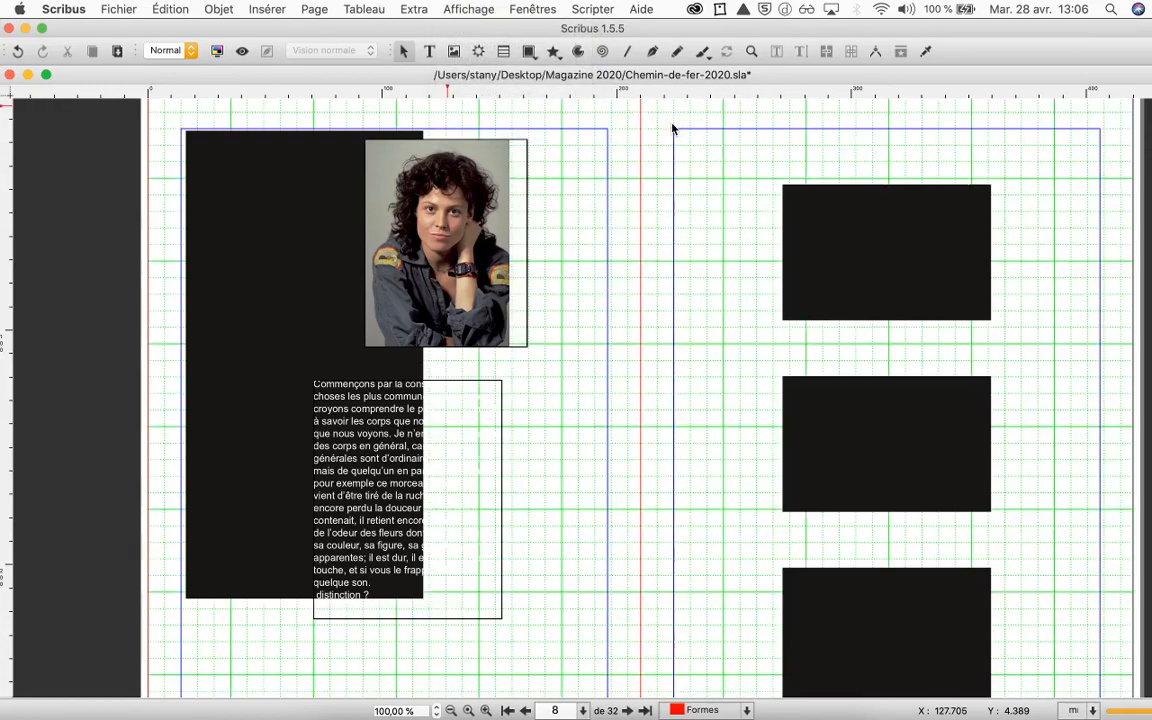
Move the portrait image frame off the black rectangle so its upper-left corner sits on a major grid intersection.
scroll(600, 190, "up", 3)
scroll(600, 190, "left", 4)
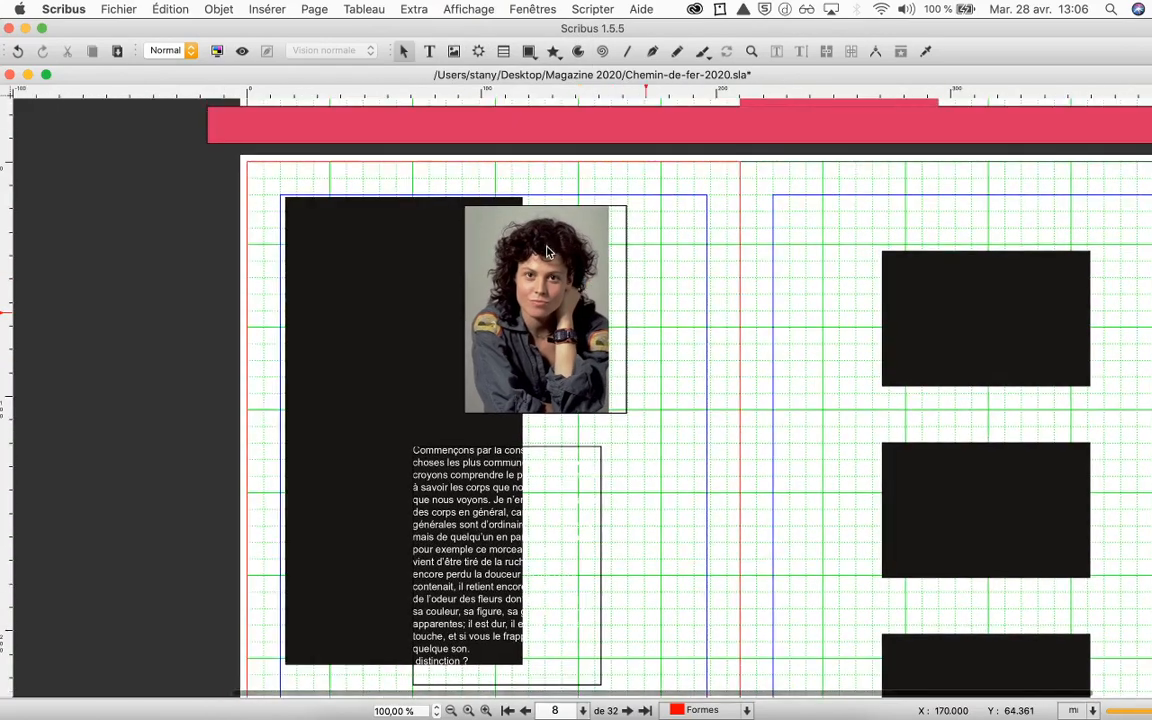
scroll(519, 244, "up", 3)
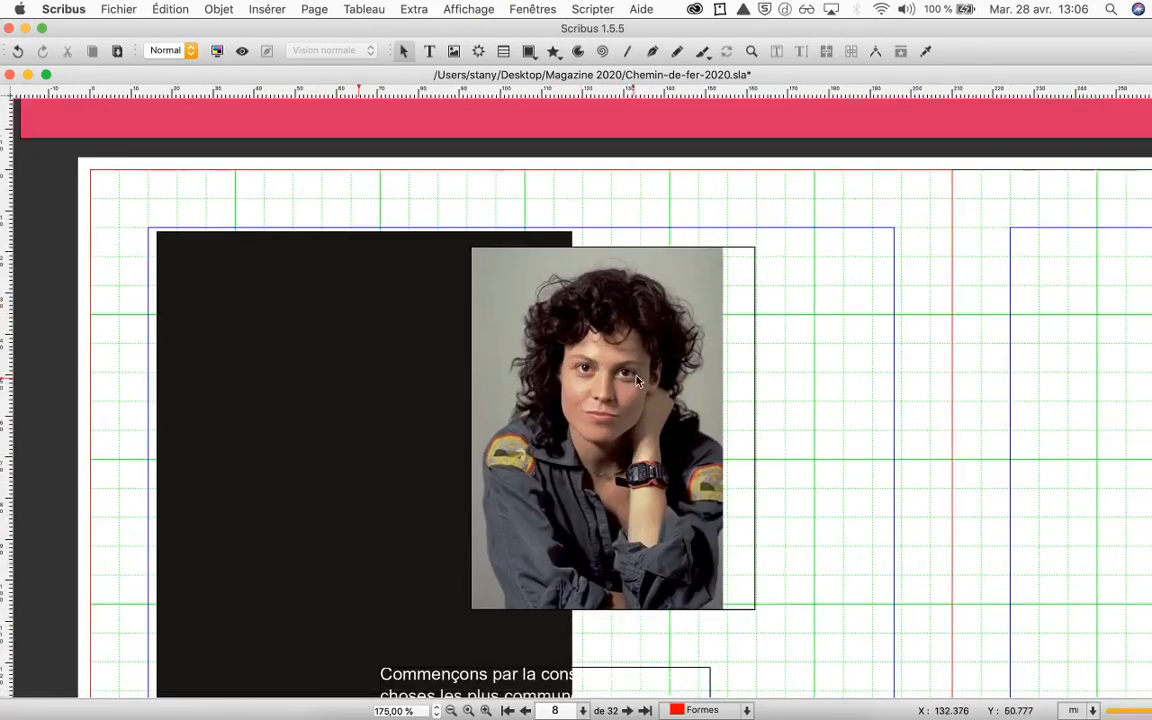
left_click(627, 390)
left_click_drag(683, 409, 788, 413)
left_click_drag(731, 379, 768, 382)
double_click(775, 391)
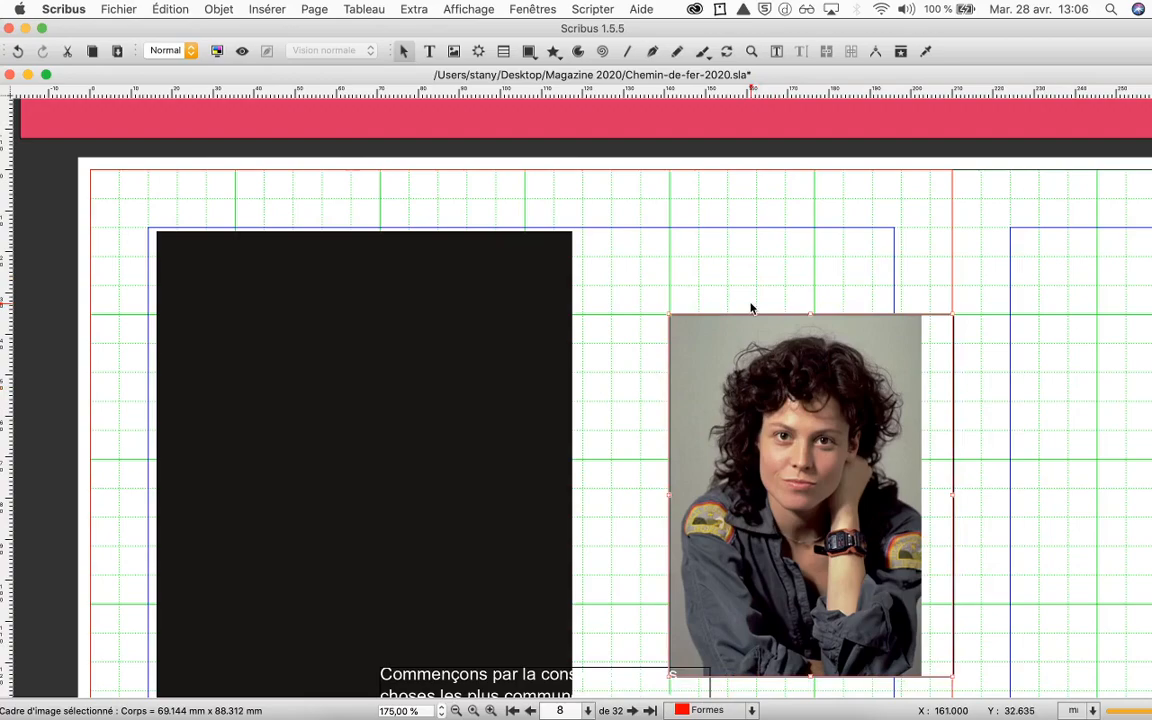
left_click(751, 307)
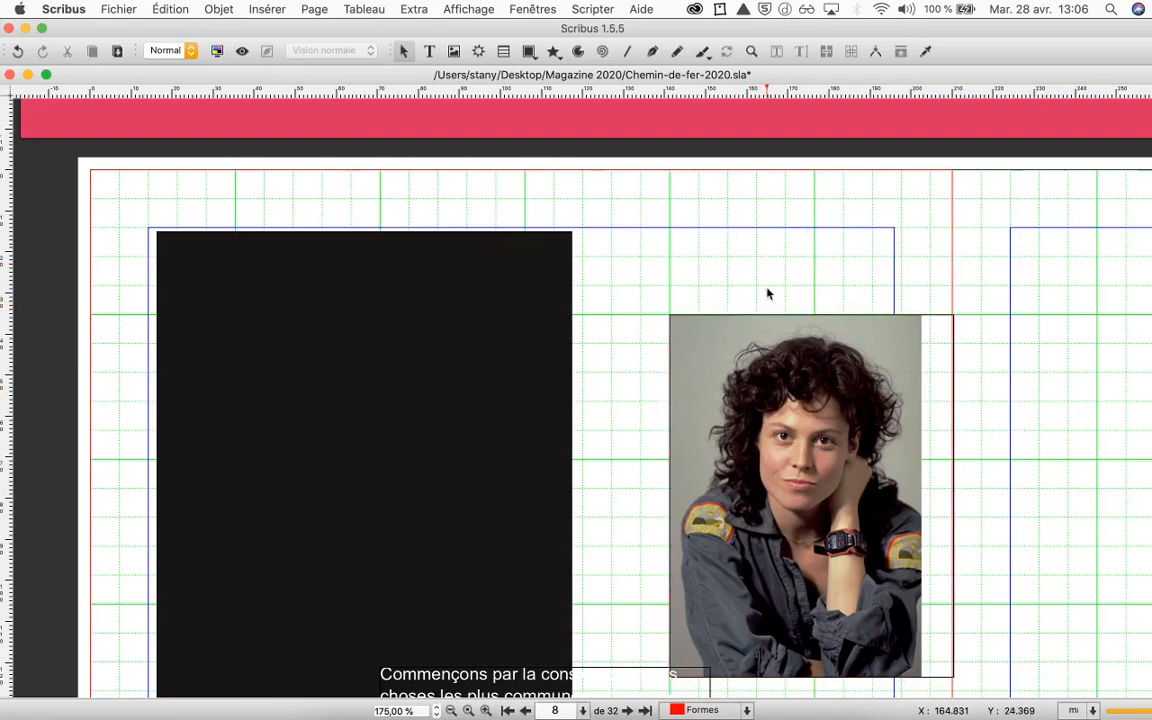
Crop the image frame's empty strip beside the portrait by resizing the frame to about 60.9 × 88 mm.
scroll(767, 266, "down", 5)
scroll(767, 266, "left", 3)
left_click(940, 410)
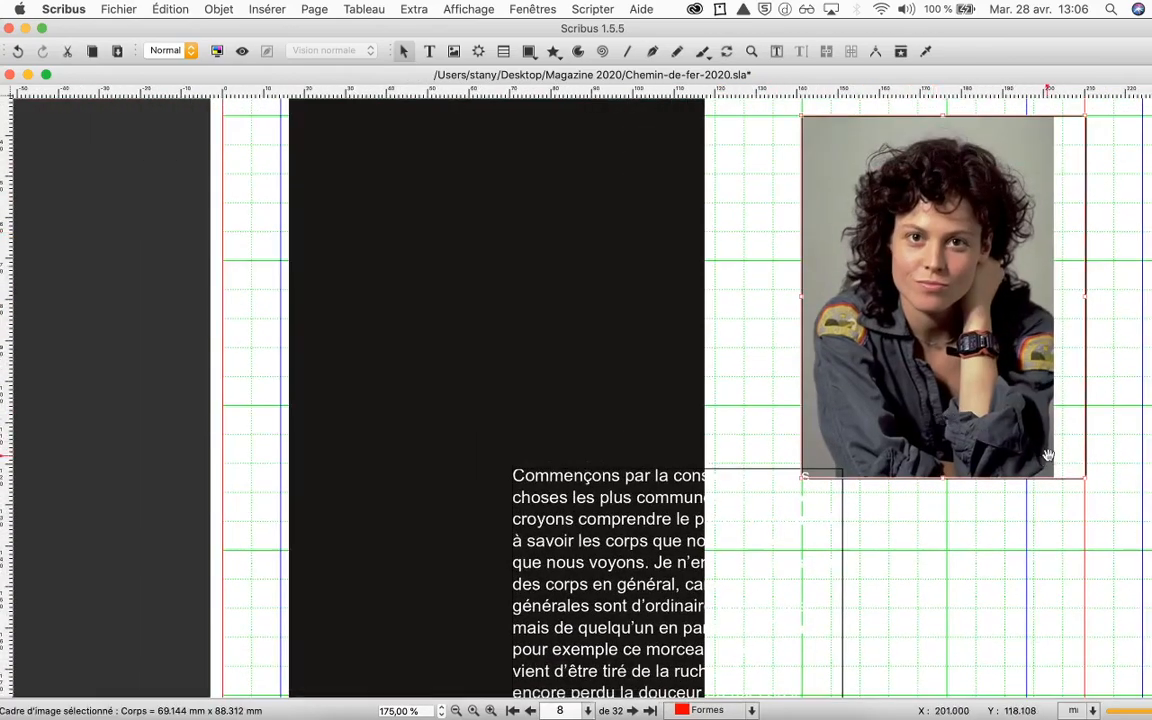
left_click_drag(1084, 476, 1051, 477)
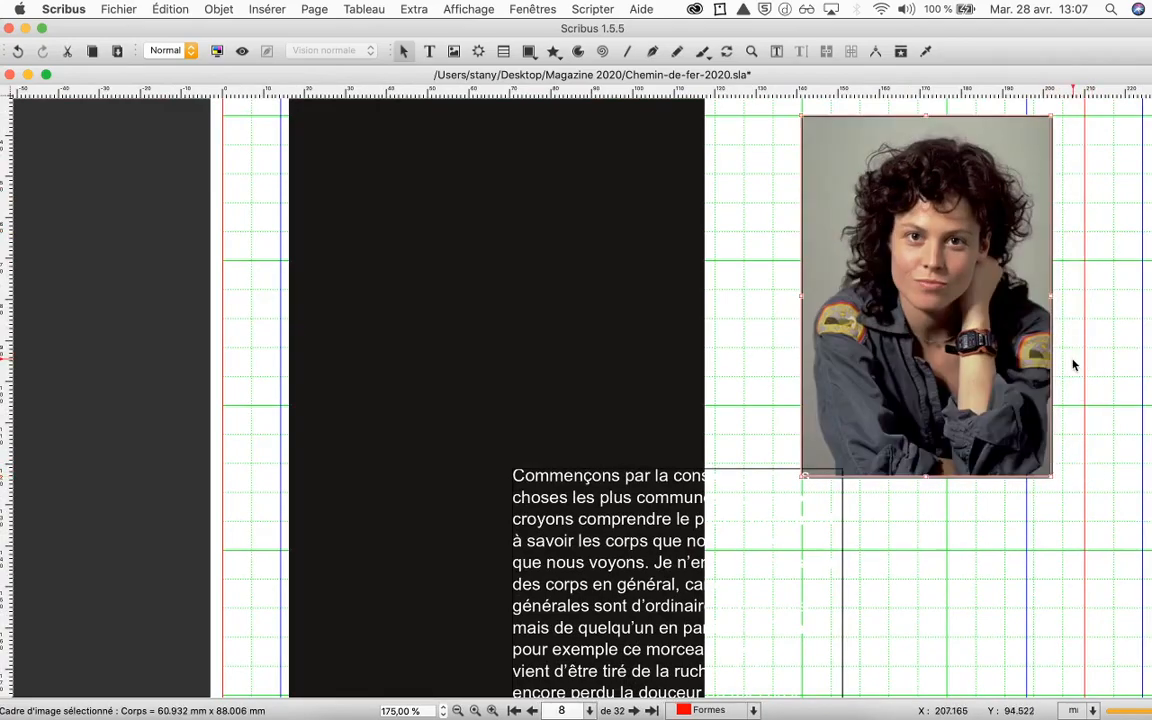
left_click(1088, 365)
Move the portrait frame left along its grid line until it lies inside the page margin.
scroll(805, 262, "right", 3)
scroll(805, 262, "up", 3)
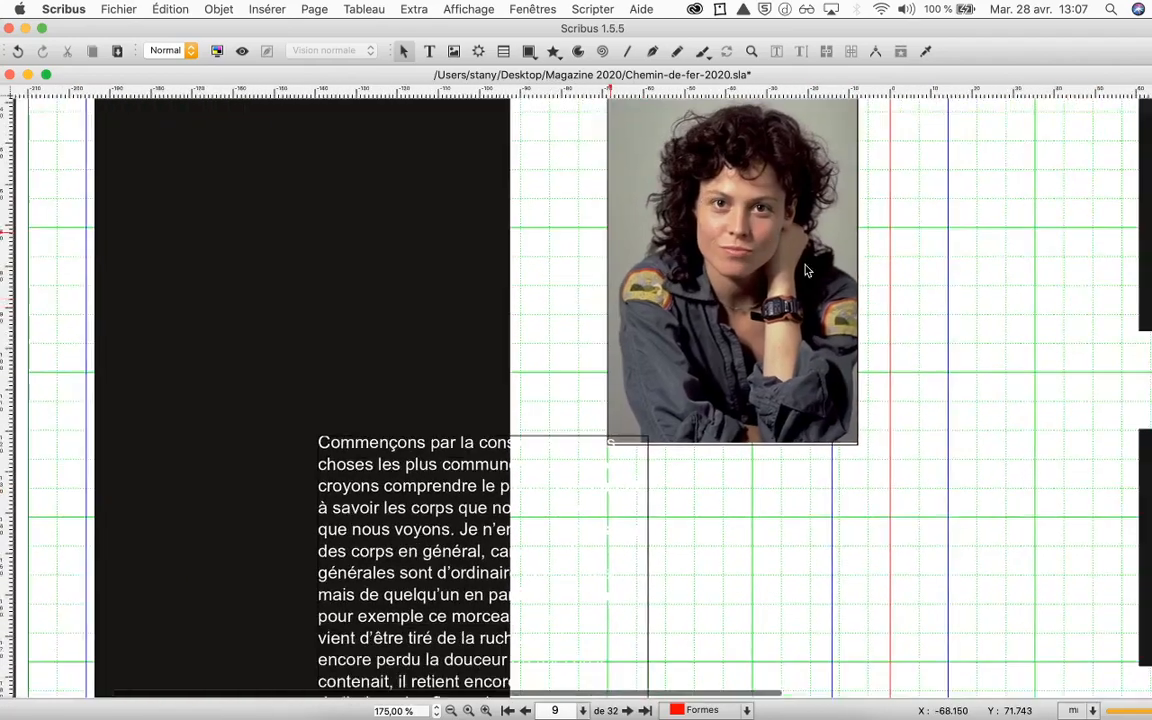
scroll(802, 257, "left", 2)
left_click(800, 250)
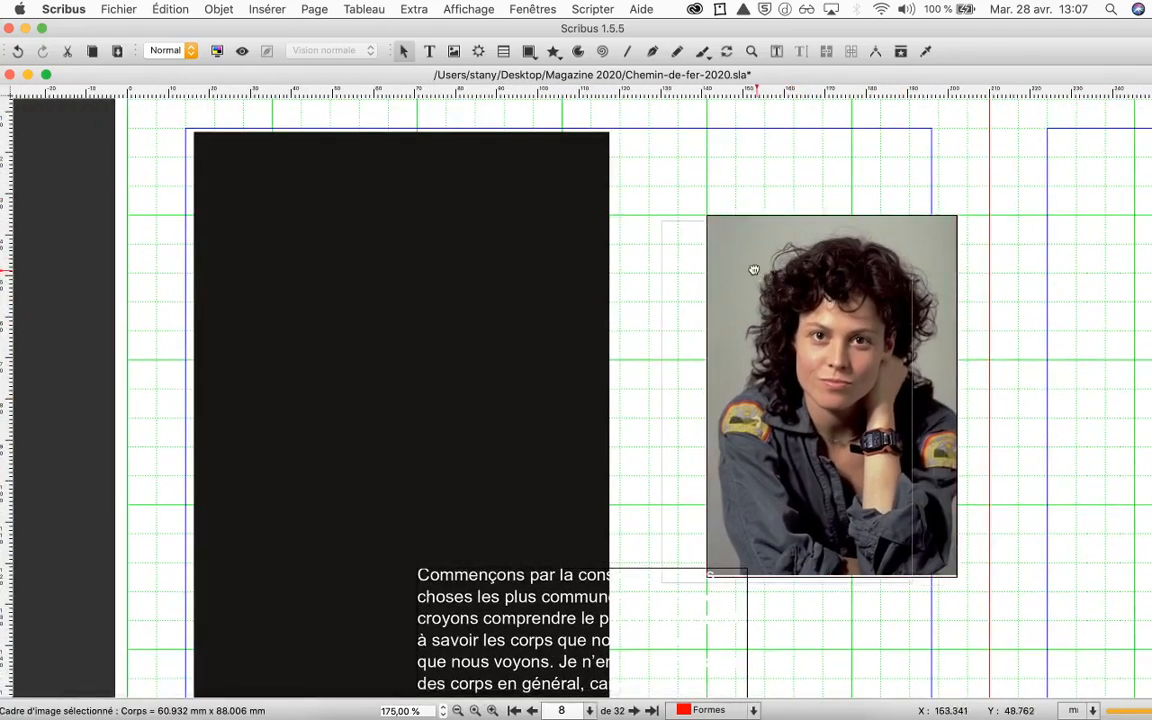
key("Escape")
Move the tall black rectangle beside the portrait, level with its top edge, and raise it slightly above that edge.
left_click_drag(453, 259, 474, 343)
left_click(158, 224)
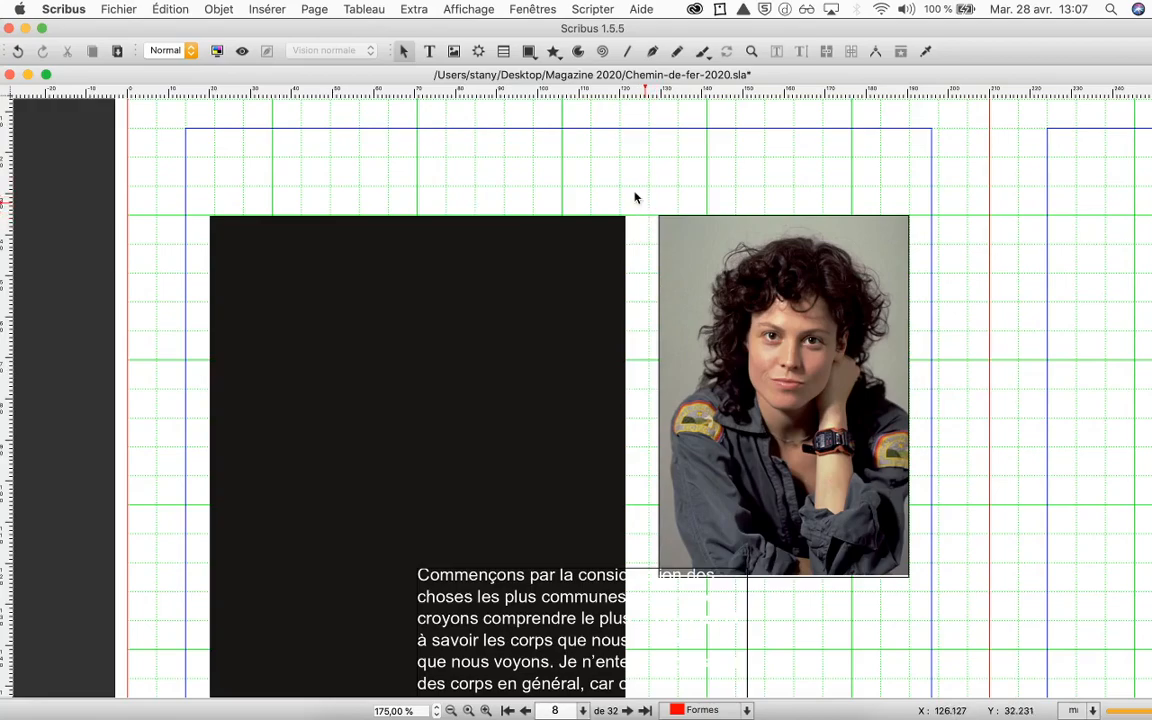
left_click_drag(604, 276, 603, 231)
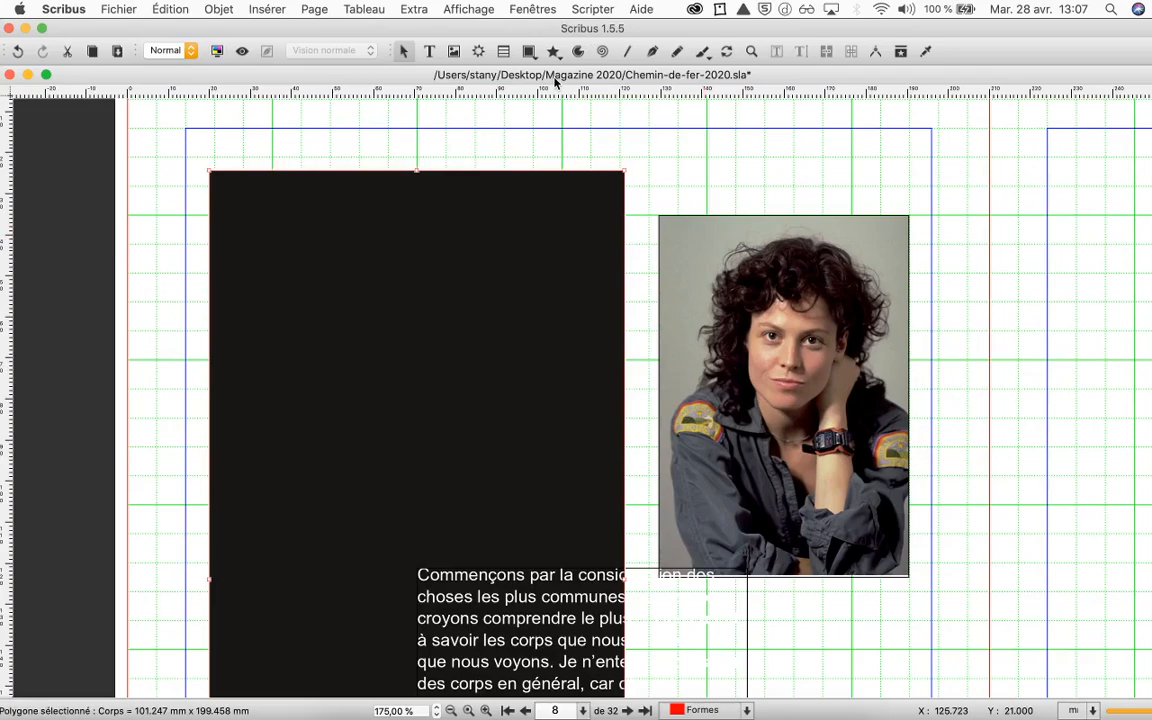
Hide the page grid and display the guides instead.
left_click(540, 10)
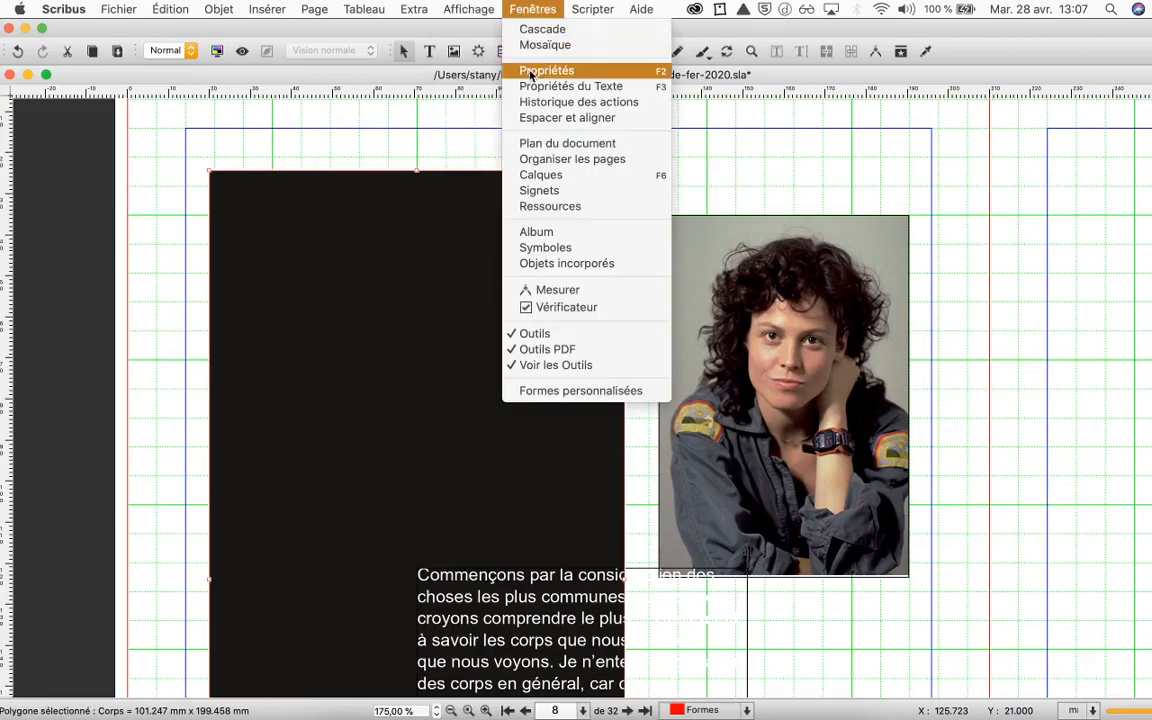
mouse_move(568, 12)
mouse_move(442, 12)
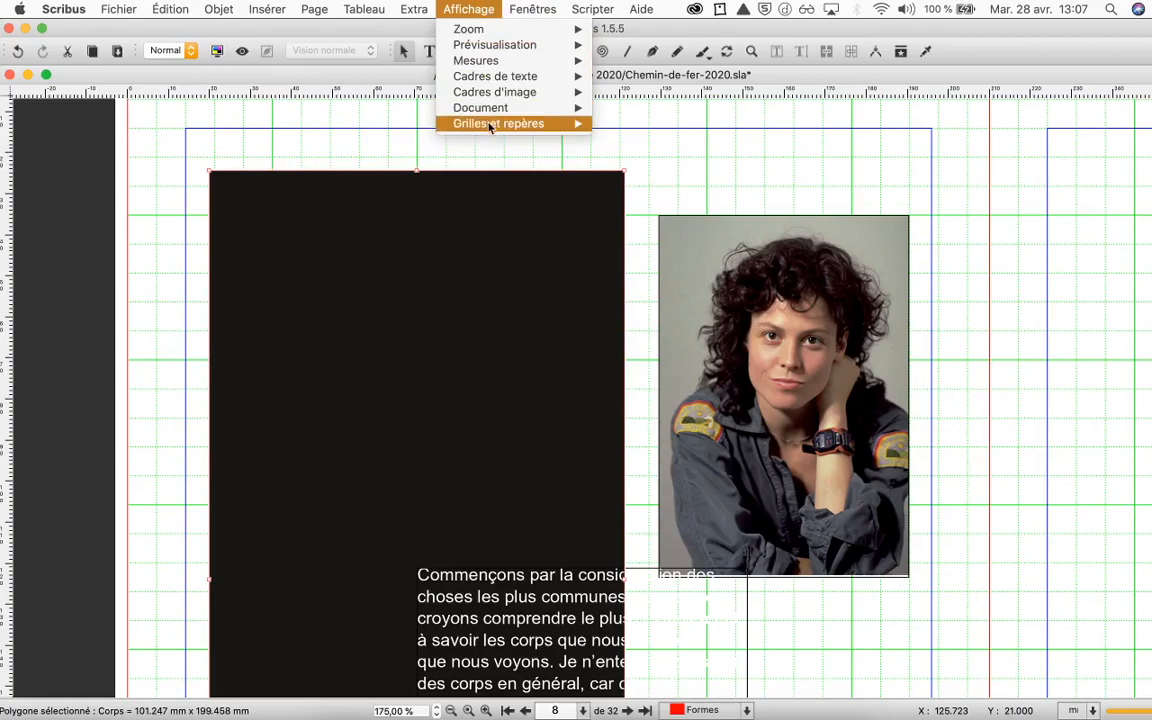
mouse_move(489, 124)
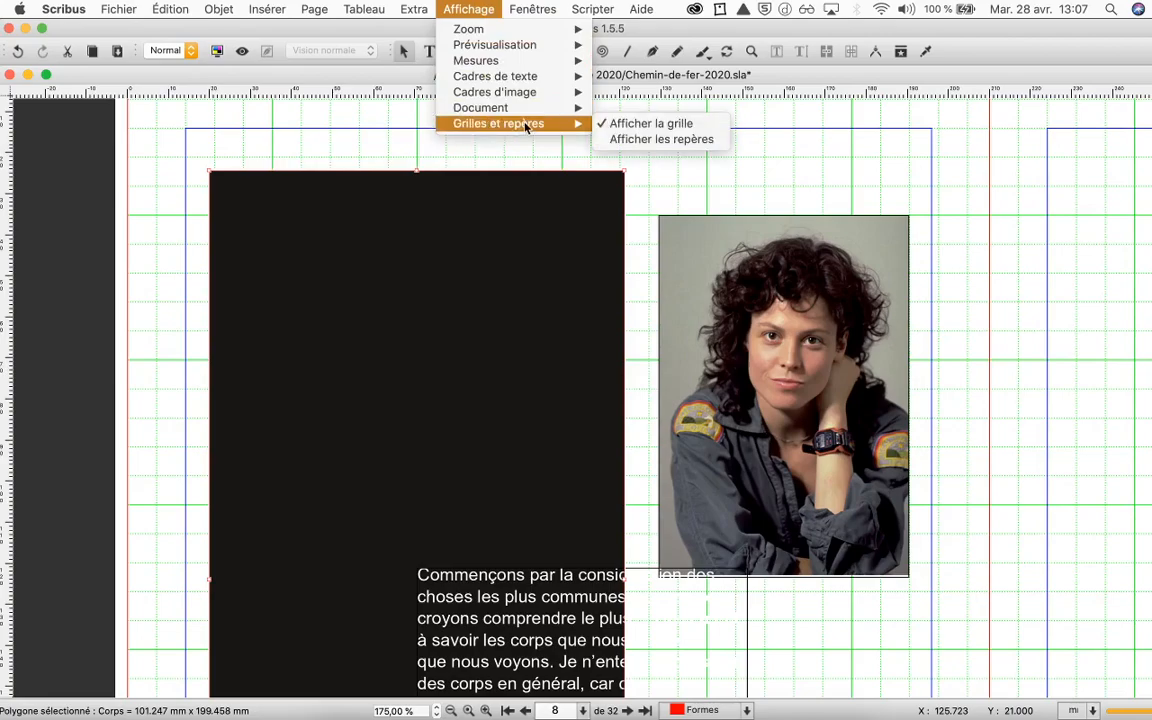
left_click(636, 124)
left_click(483, 10)
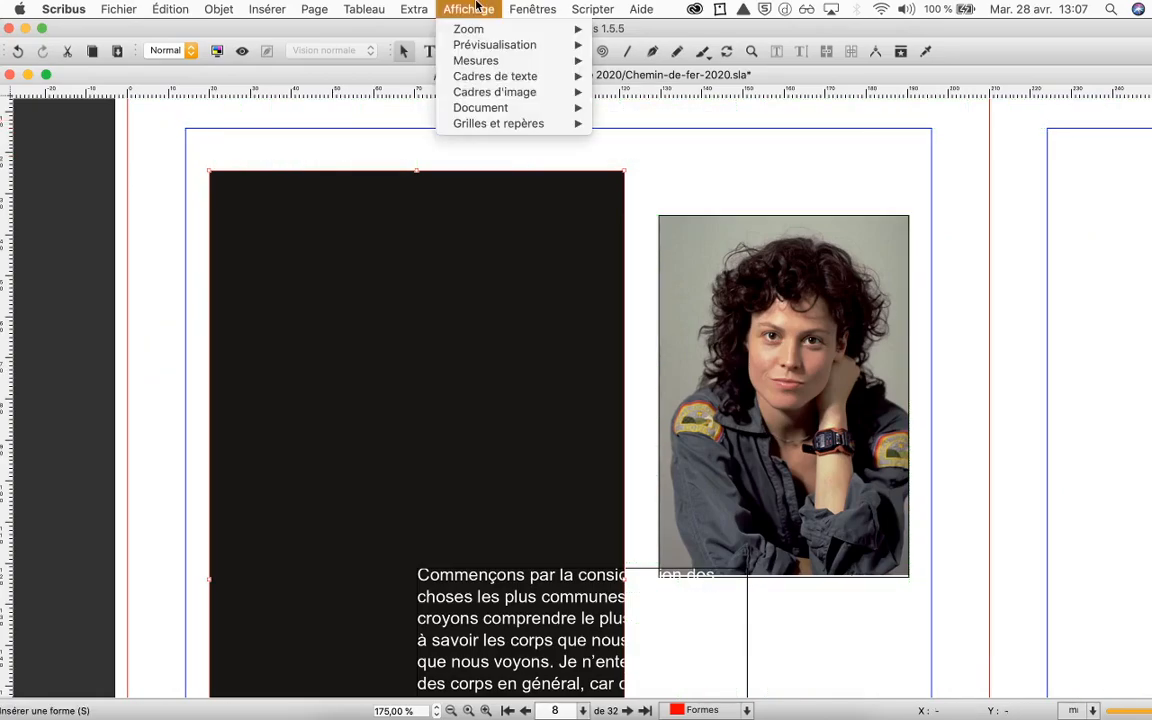
mouse_move(540, 123)
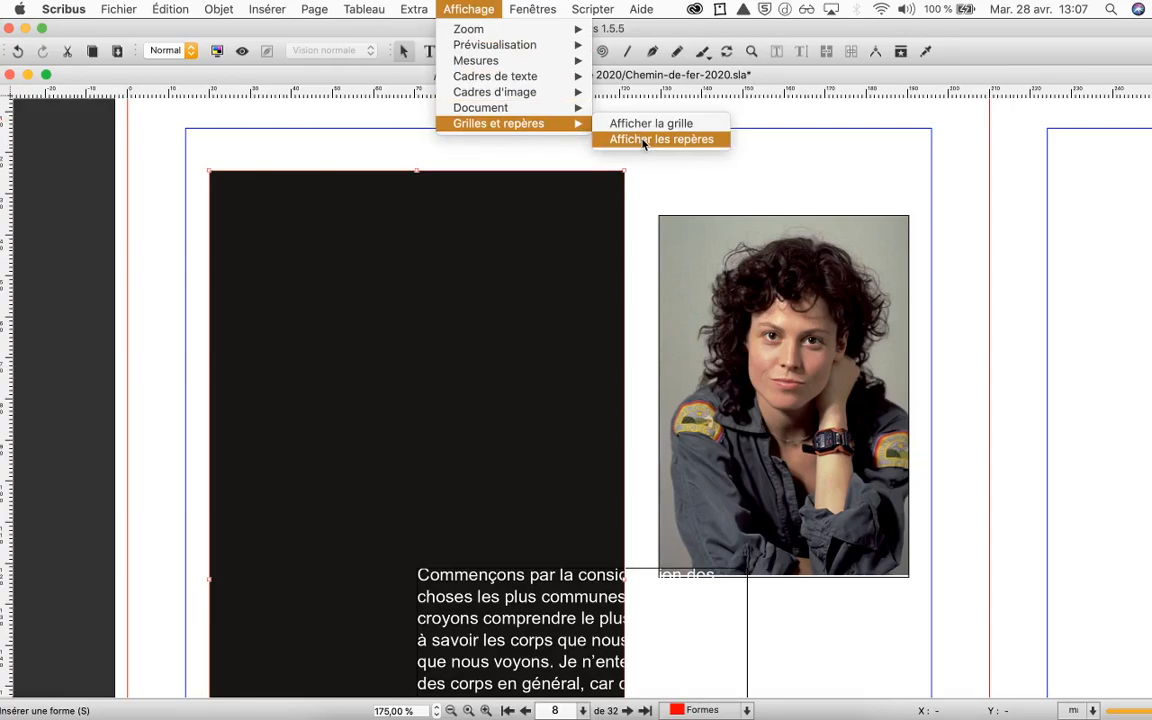
left_click(643, 140)
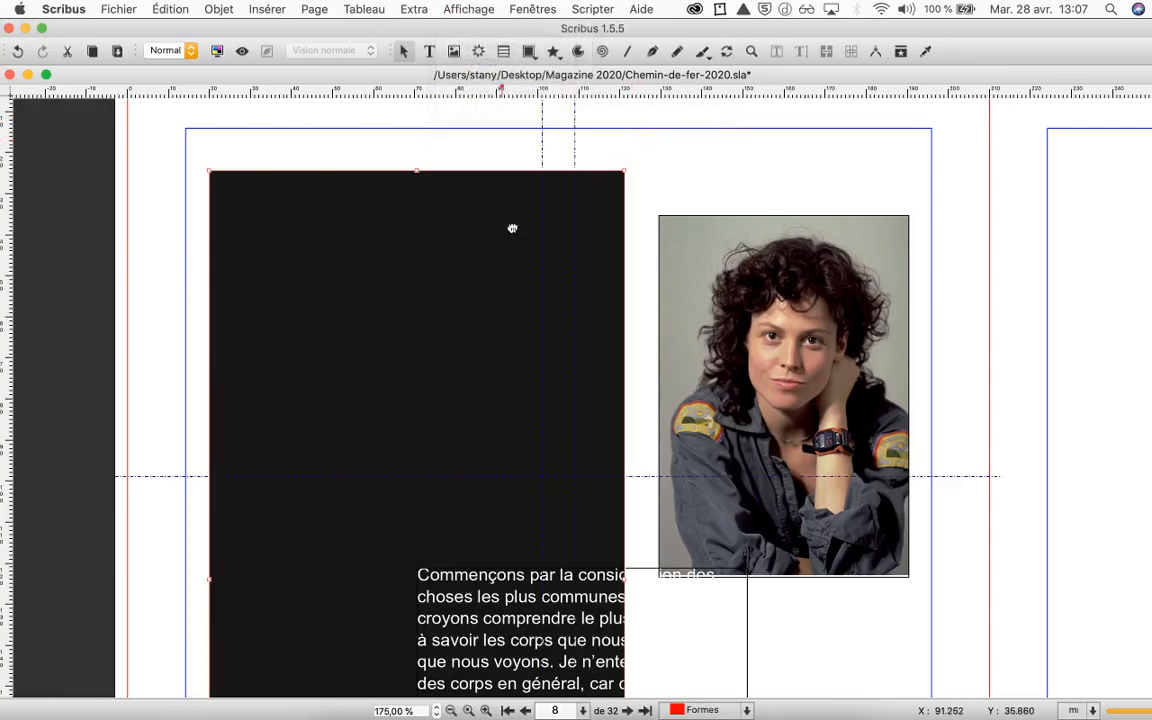
Move the black rectangle over the page's upper-left corner and place the text frame entirely inside it.
scroll(473, 370, "down", 2)
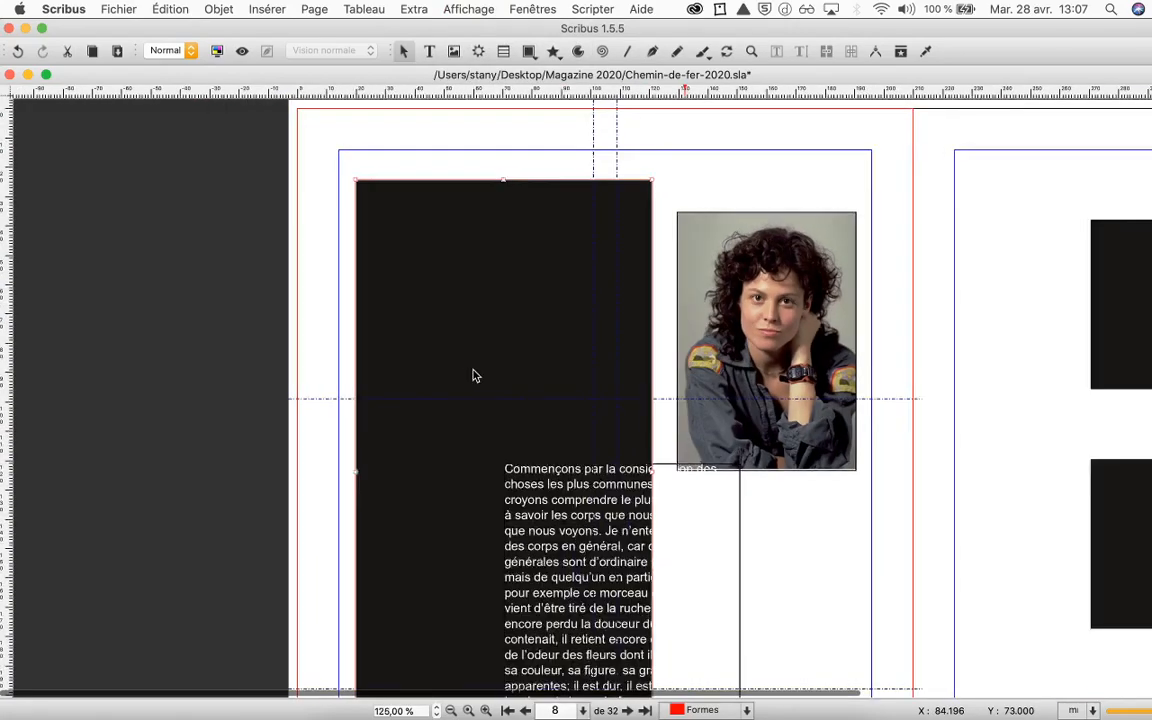
scroll(473, 370, "down", 2)
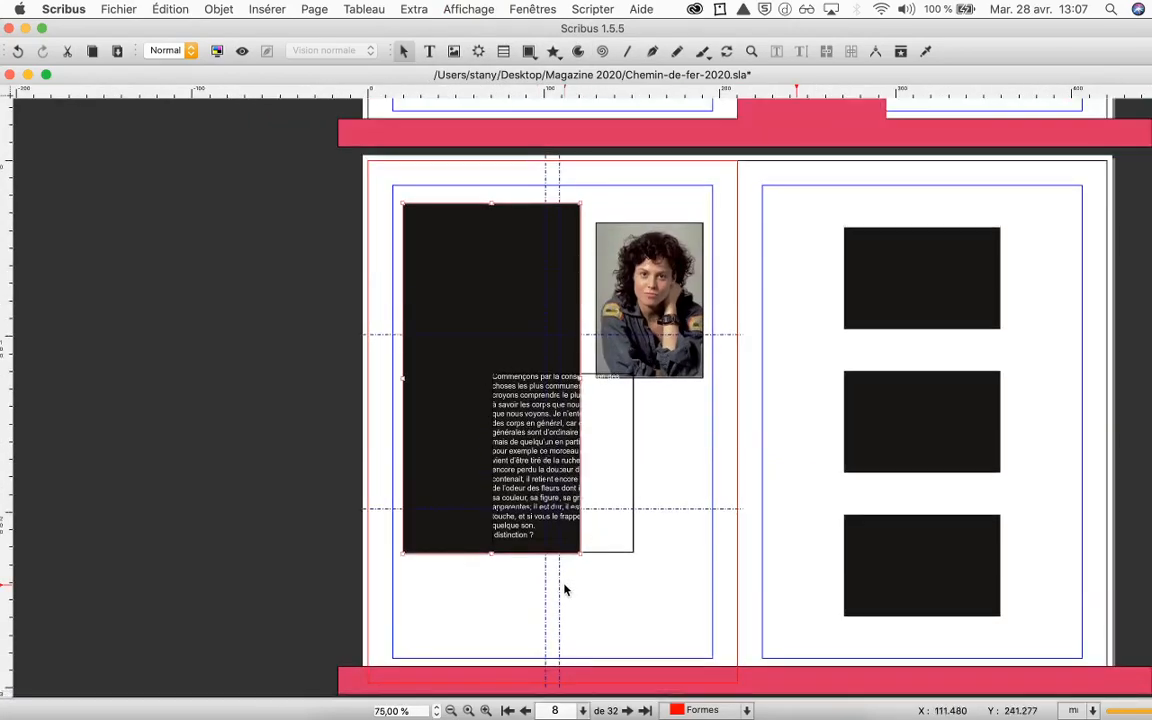
left_click_drag(442, 378, 389, 282)
left_click_drag(565, 525, 444, 364)
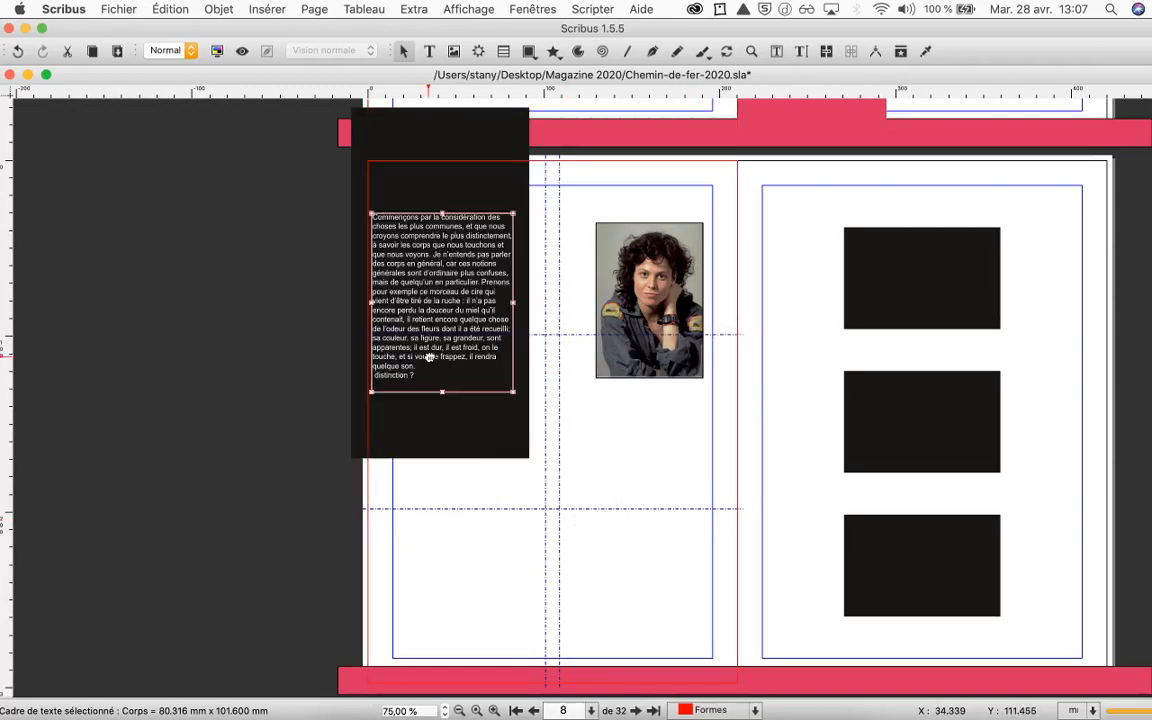
left_click(563, 568)
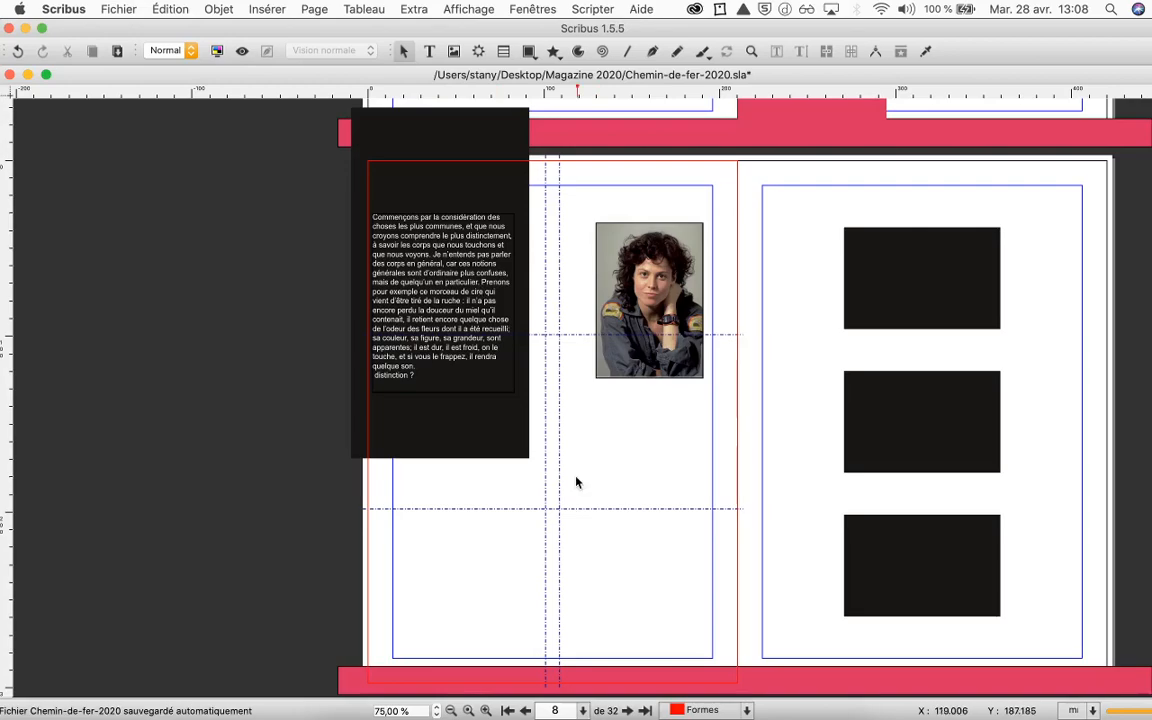
In the guide manager's column/row settings, set 1 horizontal guide and 2 vertical guides for the page.
left_click(302, 12)
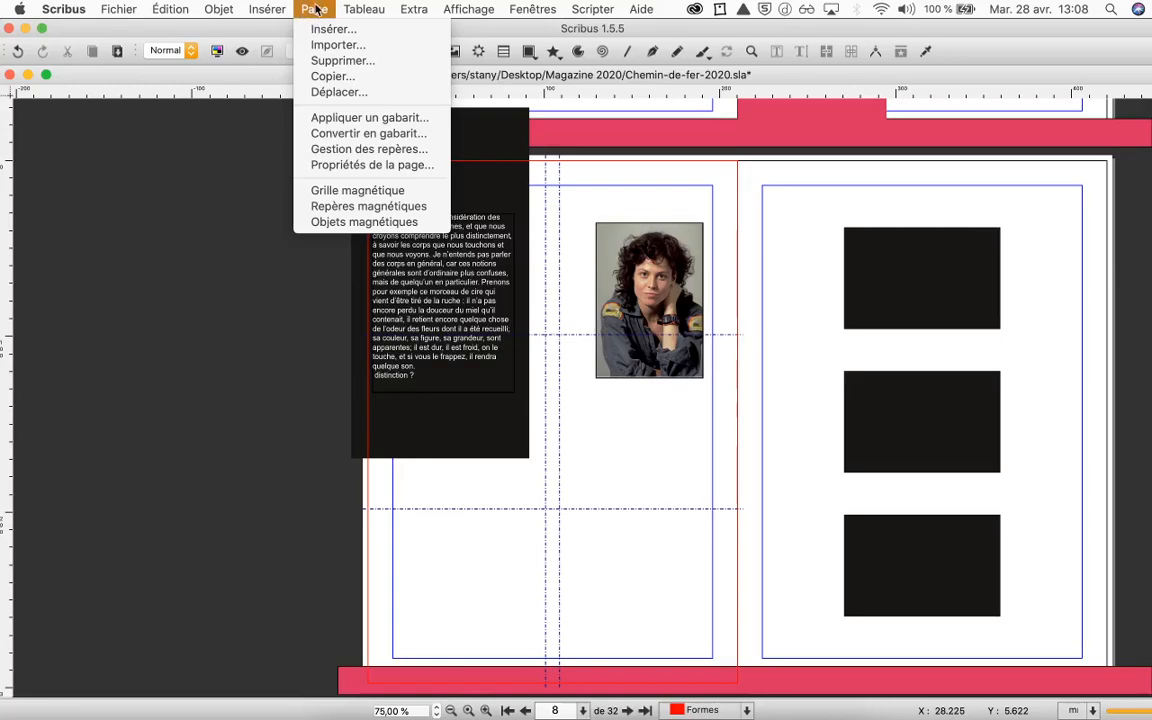
left_click(349, 150)
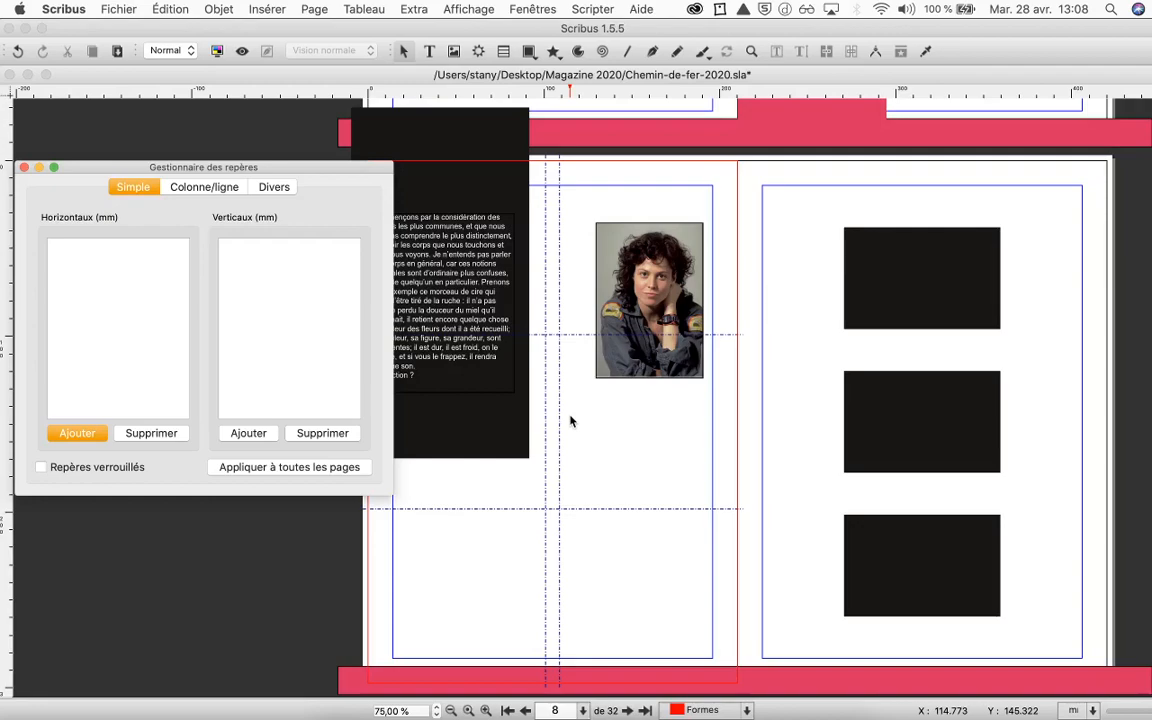
left_click(204, 187)
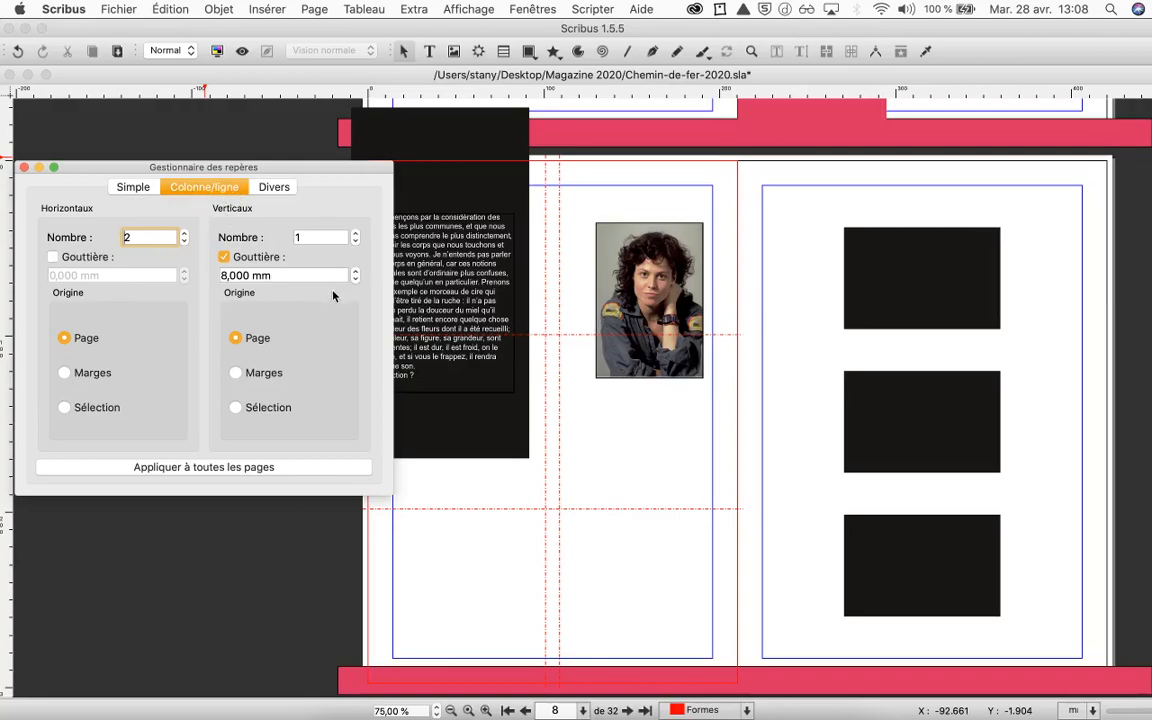
left_click(184, 242)
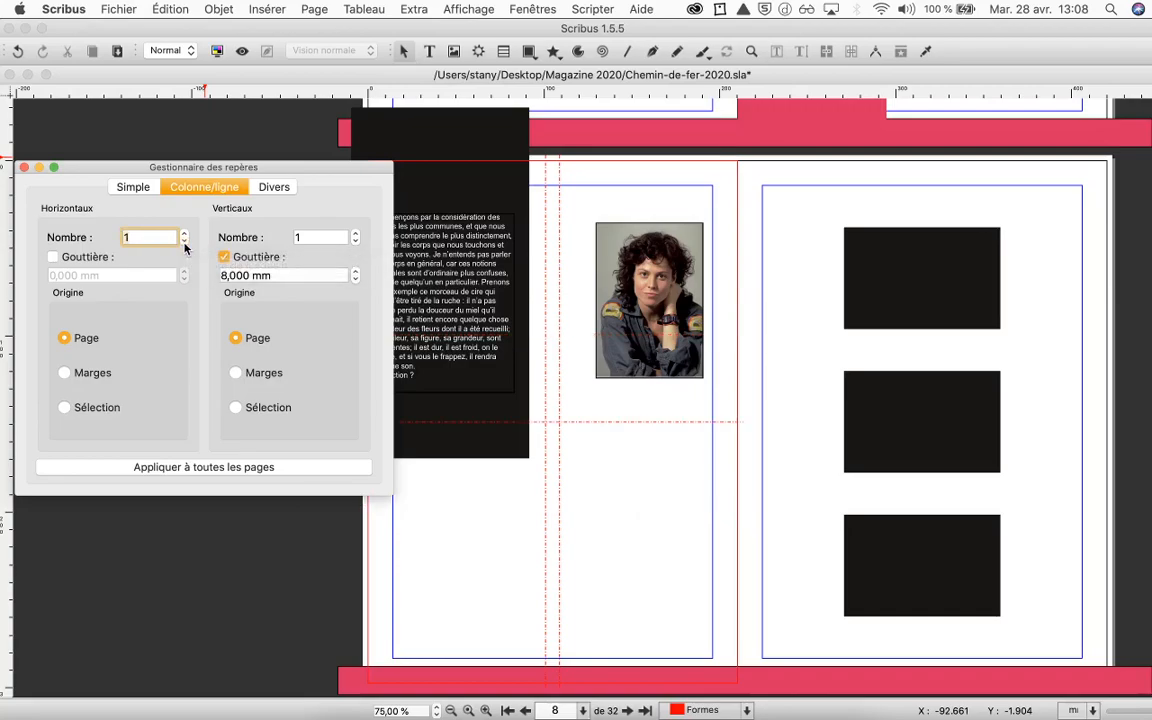
left_click(355, 241)
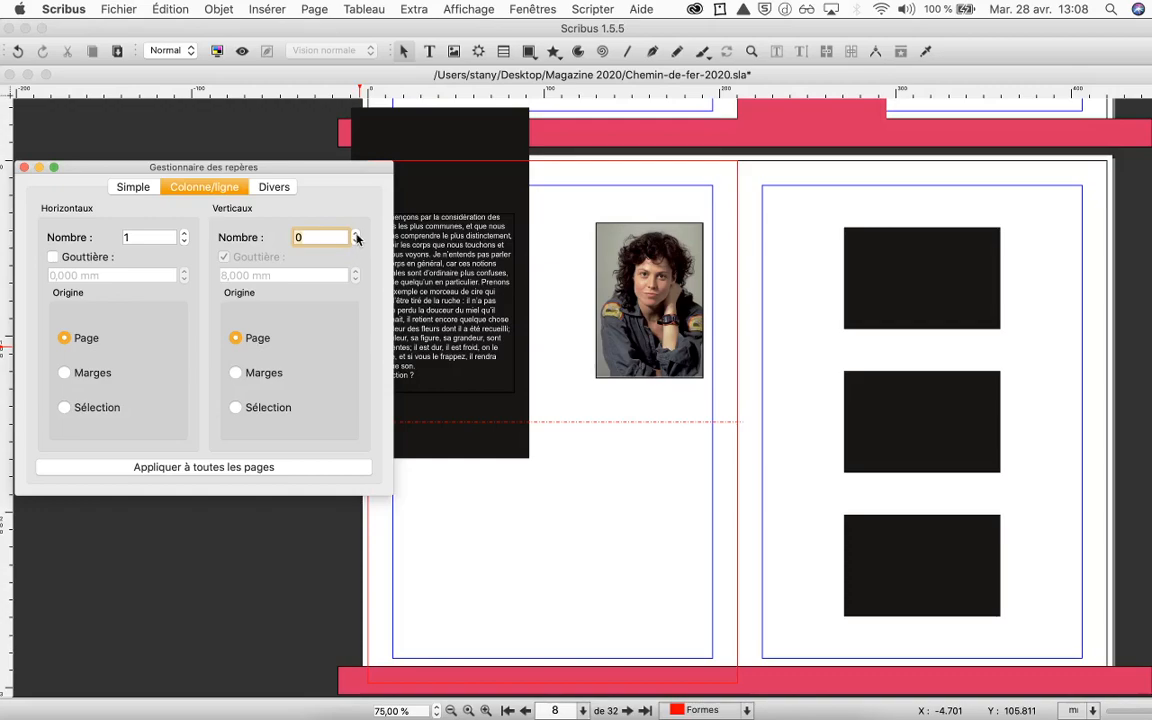
left_click(355, 234)
left_click(355, 234)
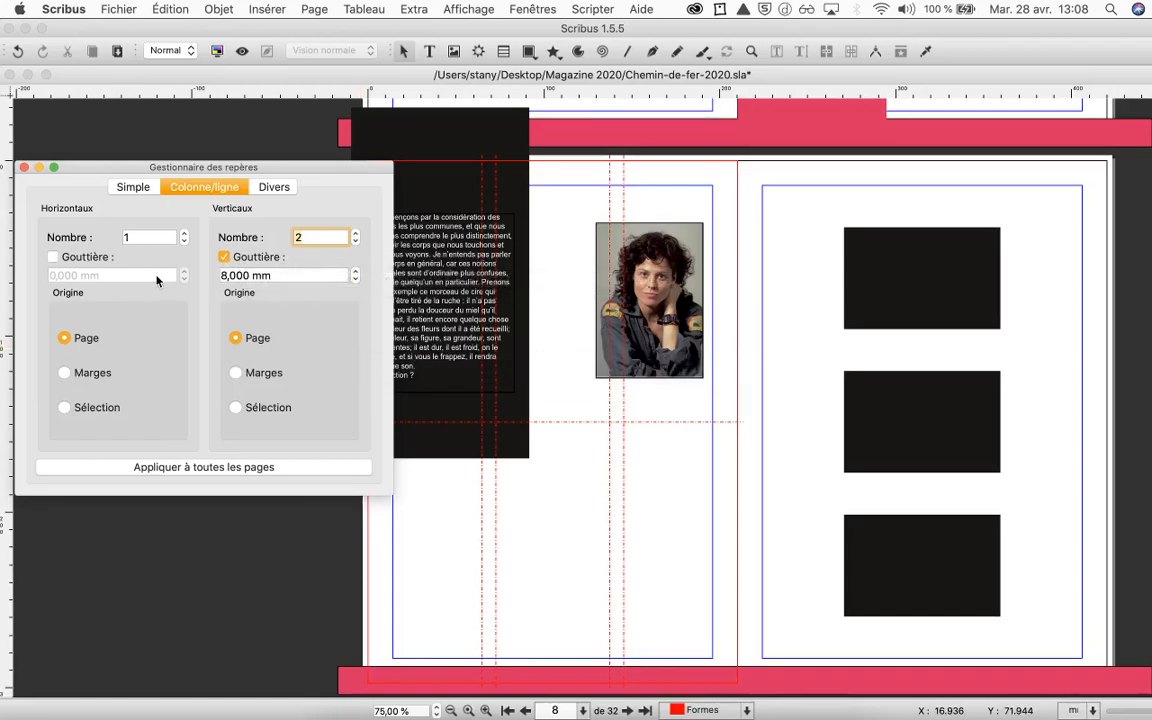
Enable the gutter for the horizontal guides and set both the horizontal and vertical gutters to 2 mm.
left_click(80, 257)
left_click(185, 272)
left_click(185, 272)
left_click(355, 279)
left_click(355, 279)
left_click(355, 279)
left_click(355, 279)
left_click(355, 279)
left_click(355, 279)
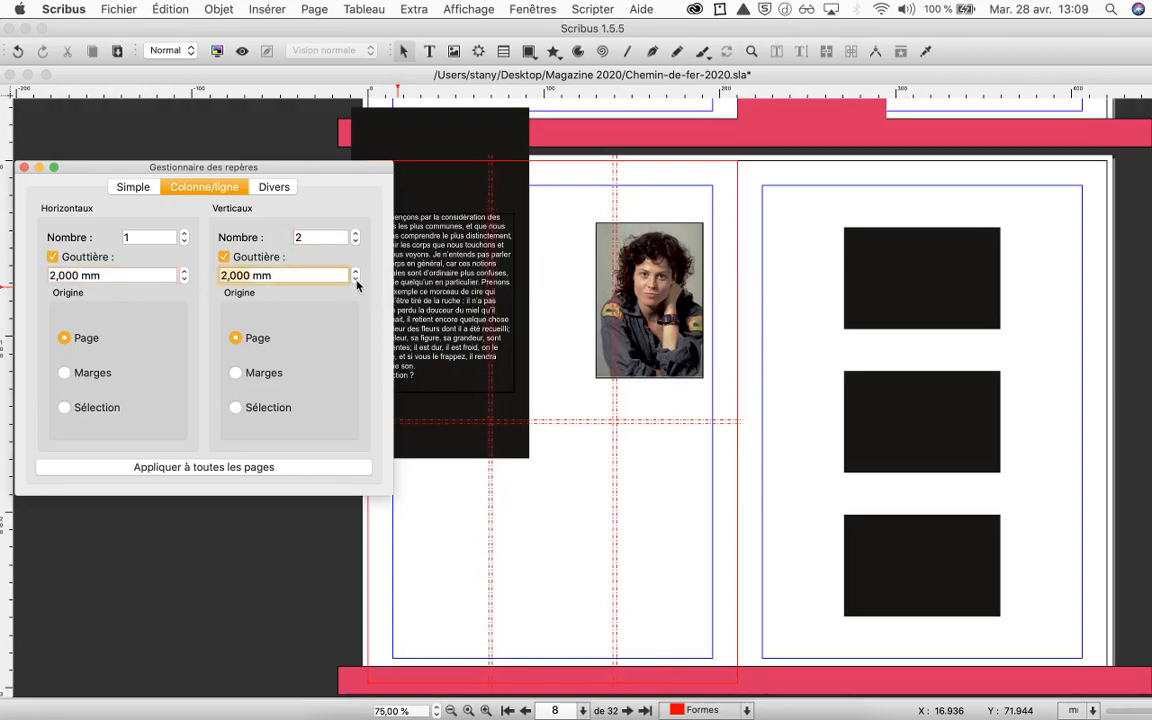
Try the margins as the guides' origin, set the page as origin for both directions again, and close the guide manager.
left_click(263, 373)
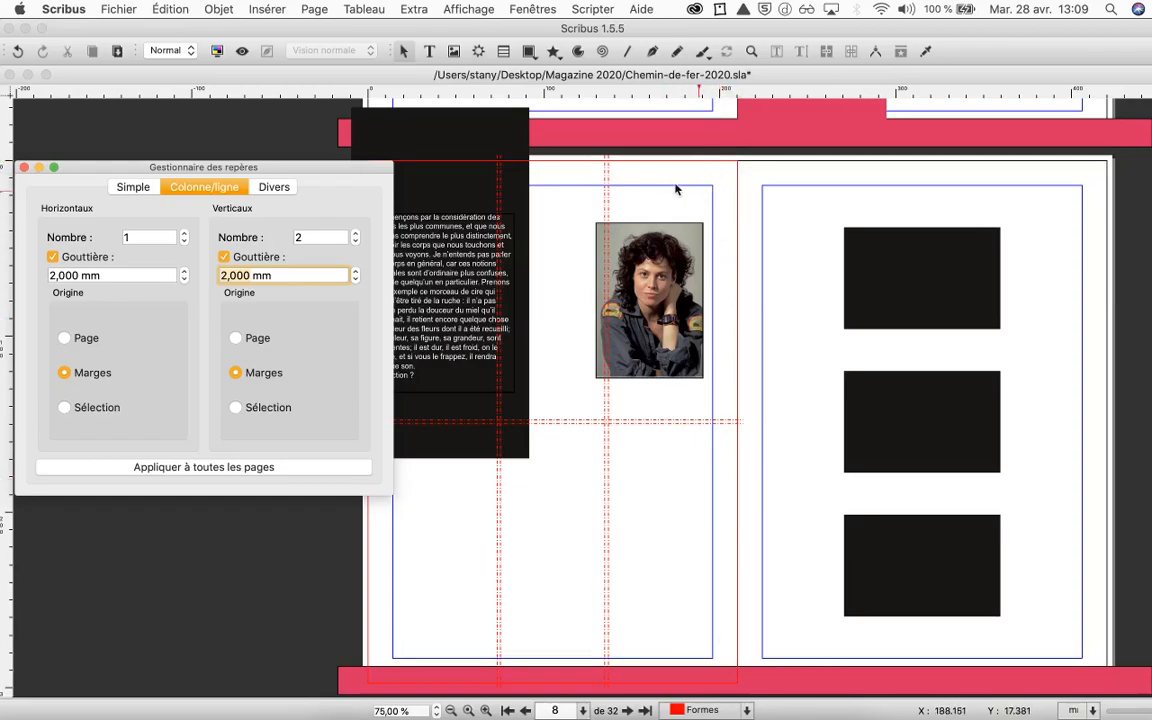
left_click(94, 340)
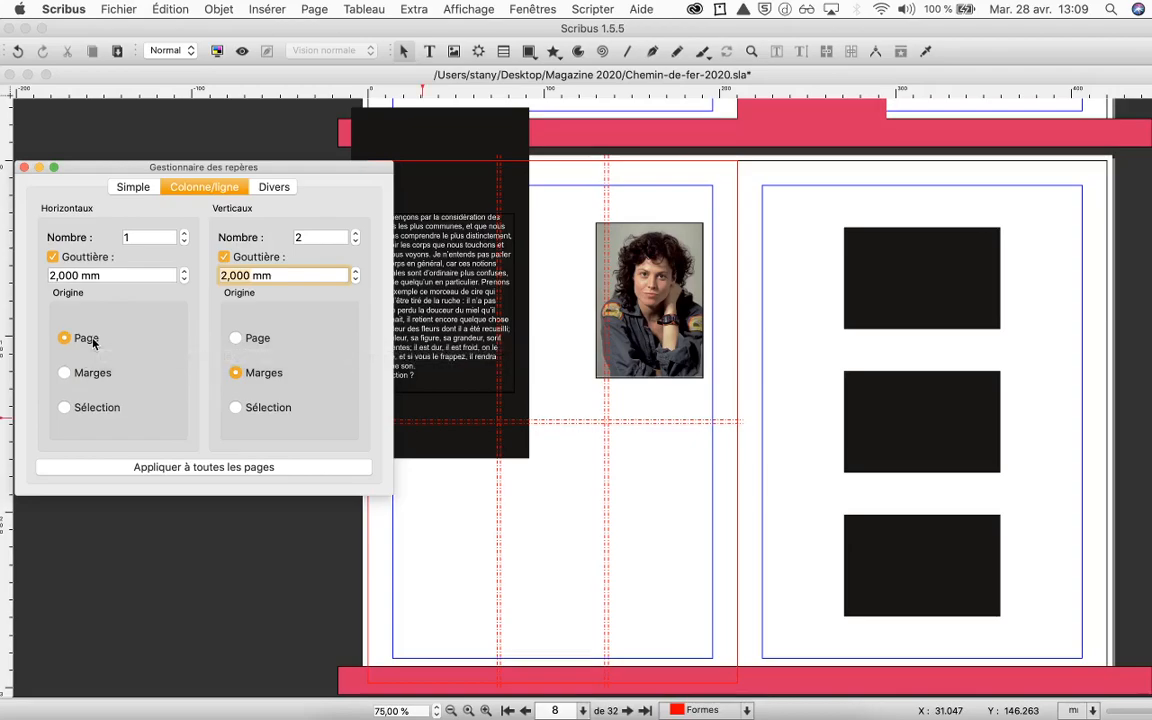
left_click(258, 339)
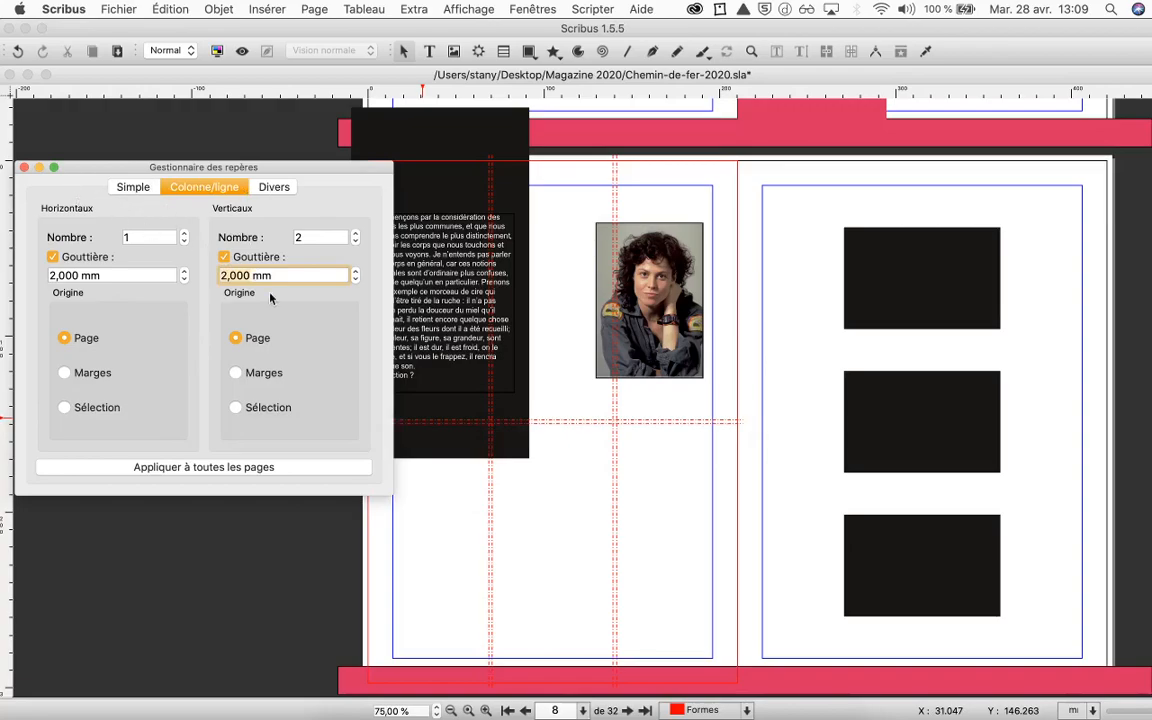
left_click(24, 168)
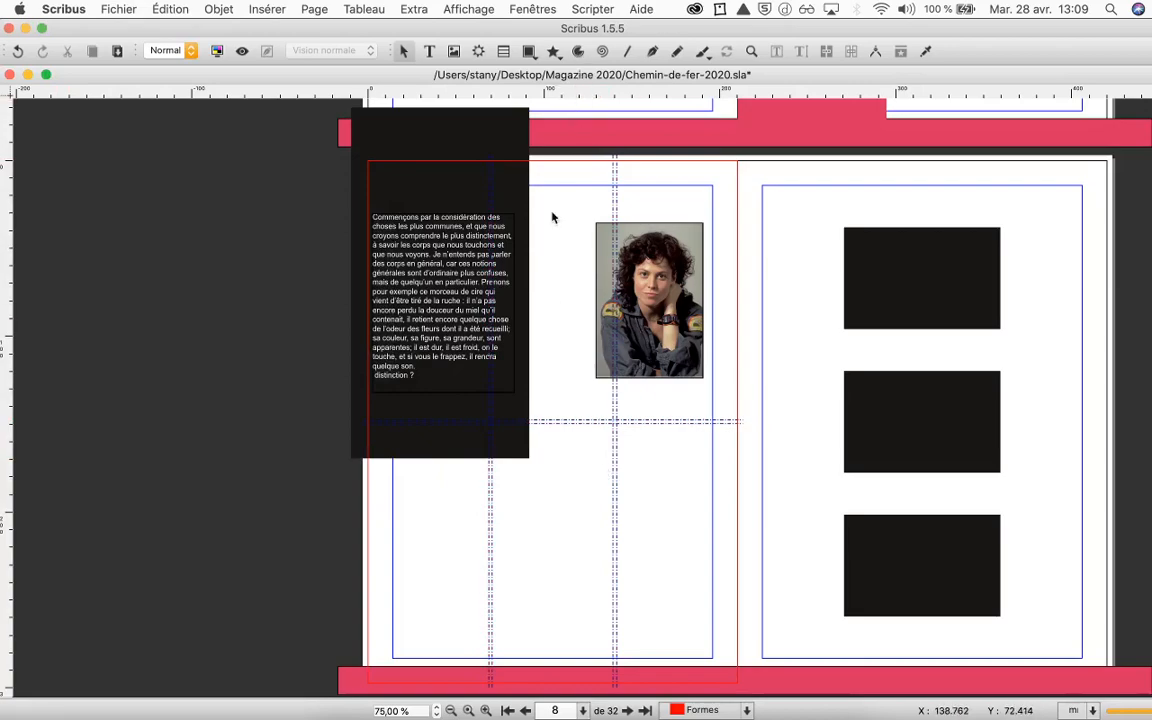
left_click(469, 9)
mouse_move(494, 126)
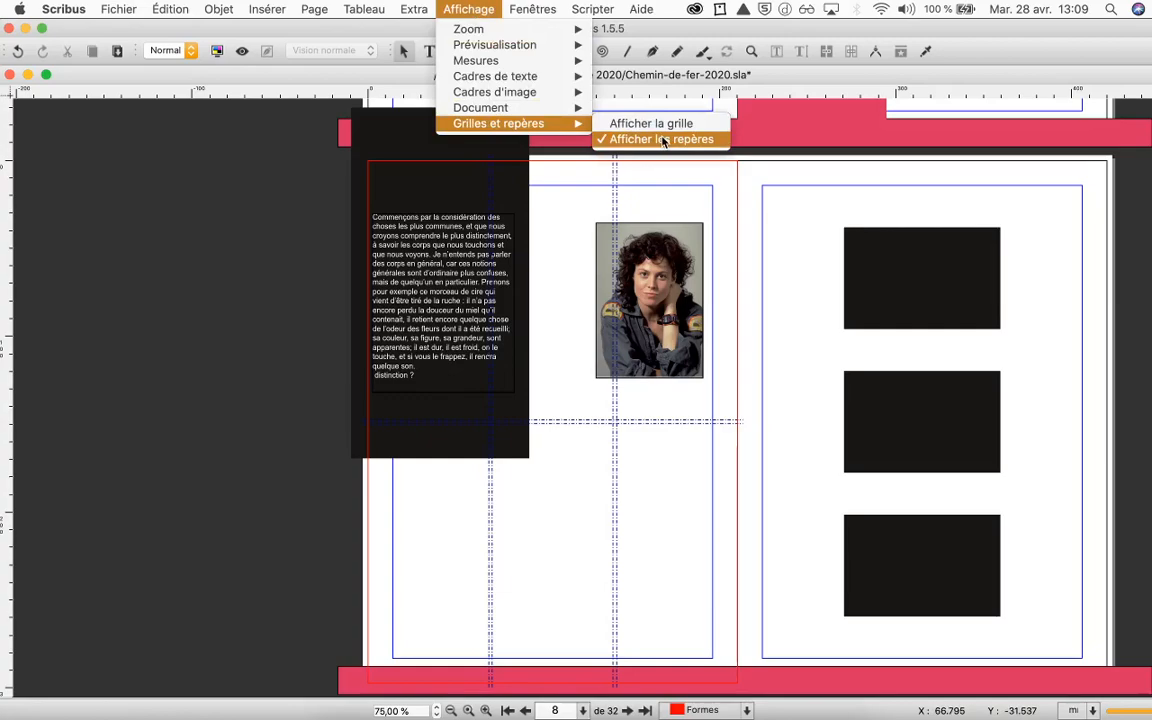
left_click(571, 253)
Try the portrait frame between the two vertical guides in the page's lower half, and return it to the upper half.
left_click_drag(672, 281, 678, 500)
left_click_drag(676, 446, 579, 501)
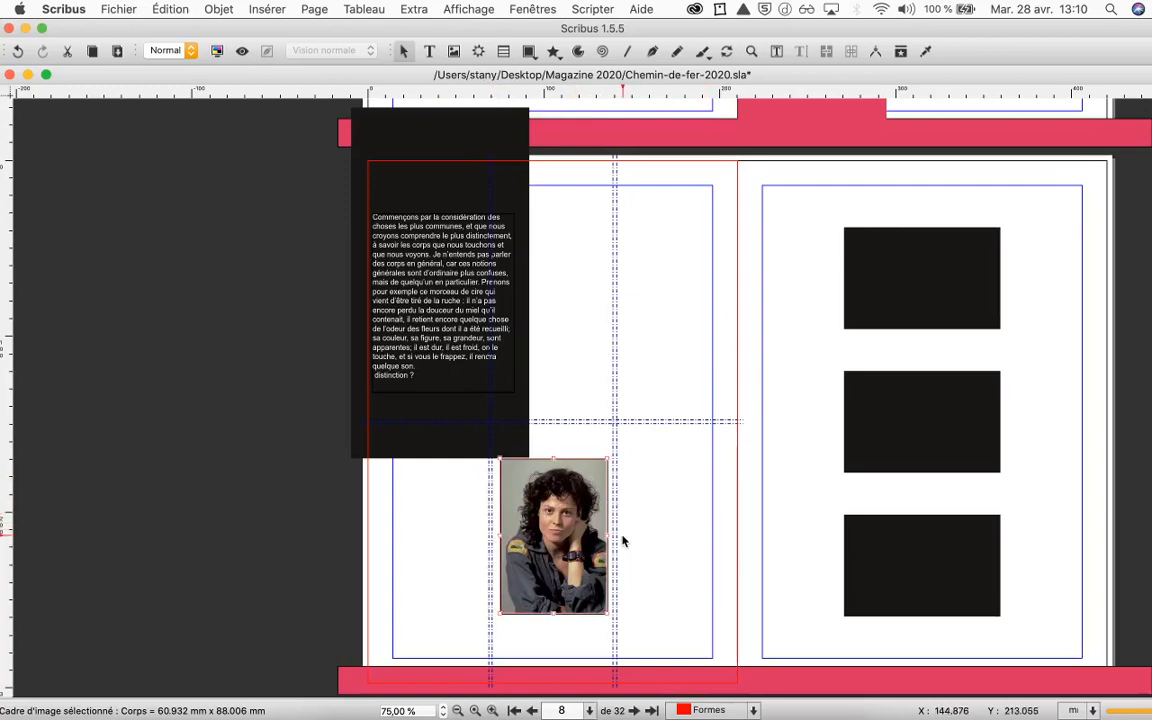
left_click_drag(531, 505, 659, 309)
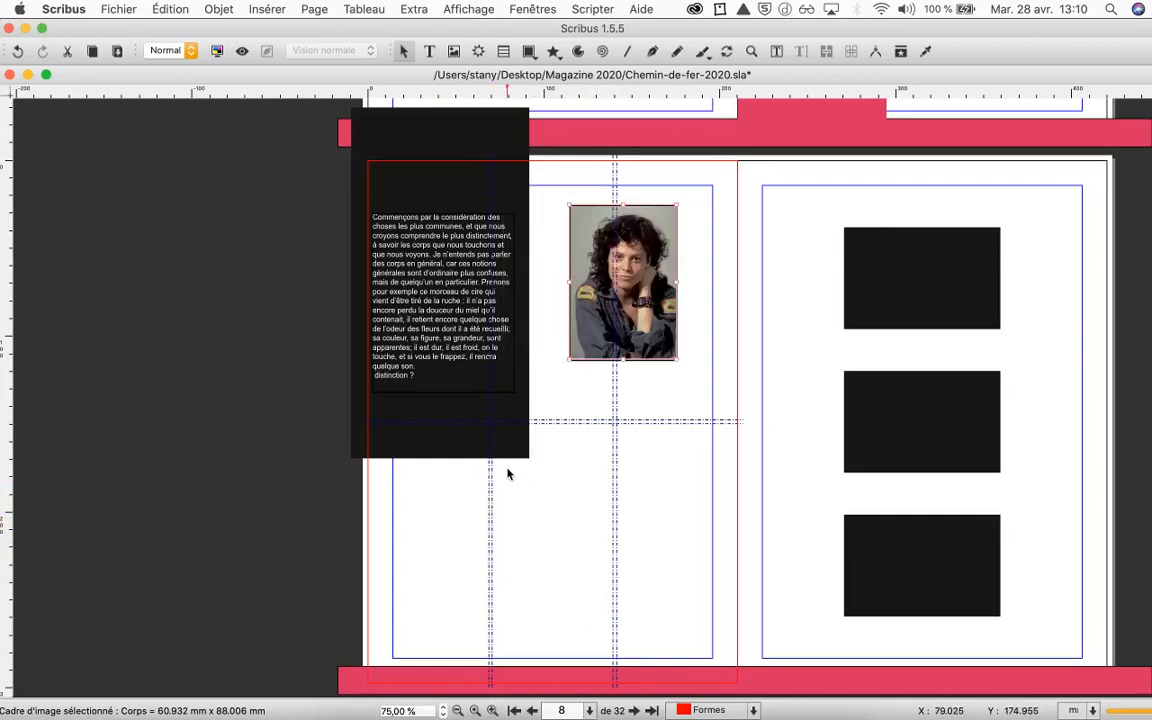
Move the black rectangle lower within the margins and place the text frame across its right edge, below the portrait.
scroll(540, 507, "up", 2)
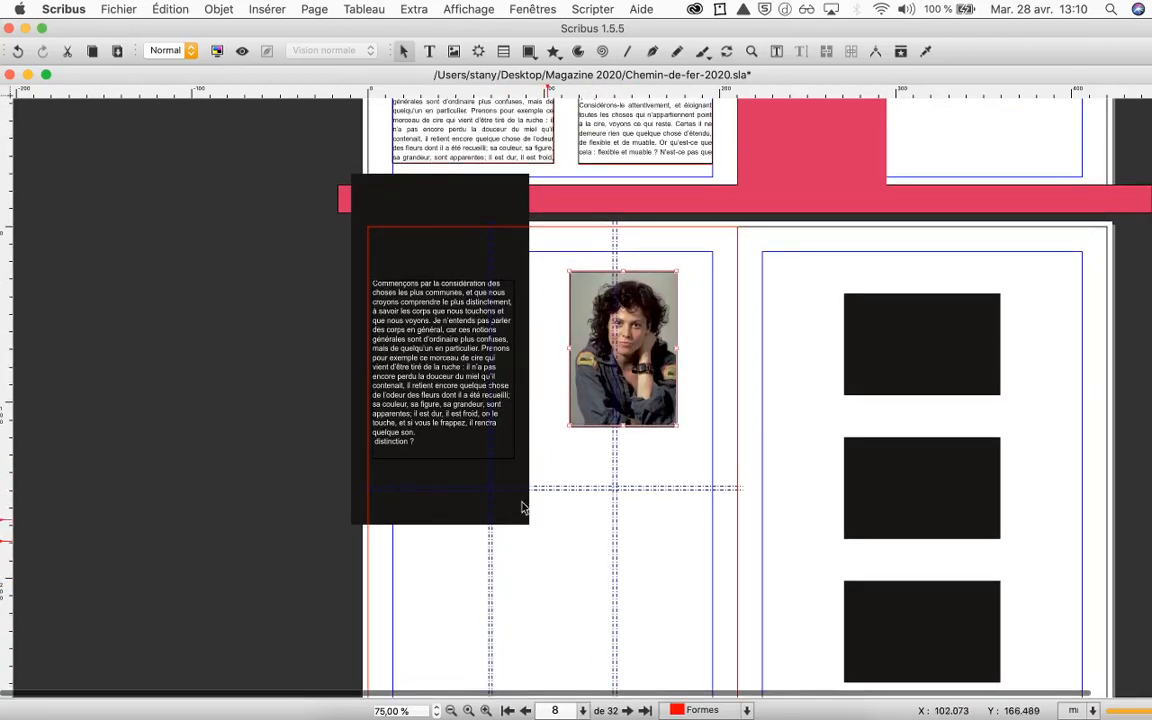
left_click_drag(439, 374, 656, 511)
left_click_drag(457, 419, 506, 599)
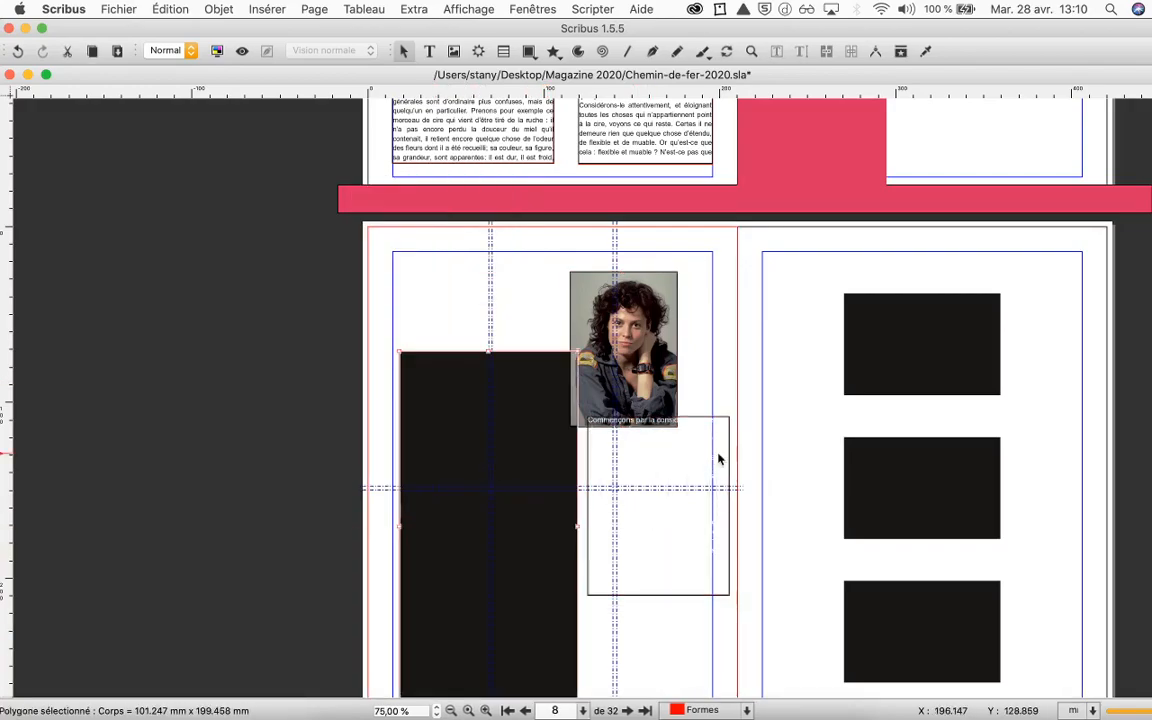
left_click(708, 440)
left_click_drag(708, 440, 601, 460)
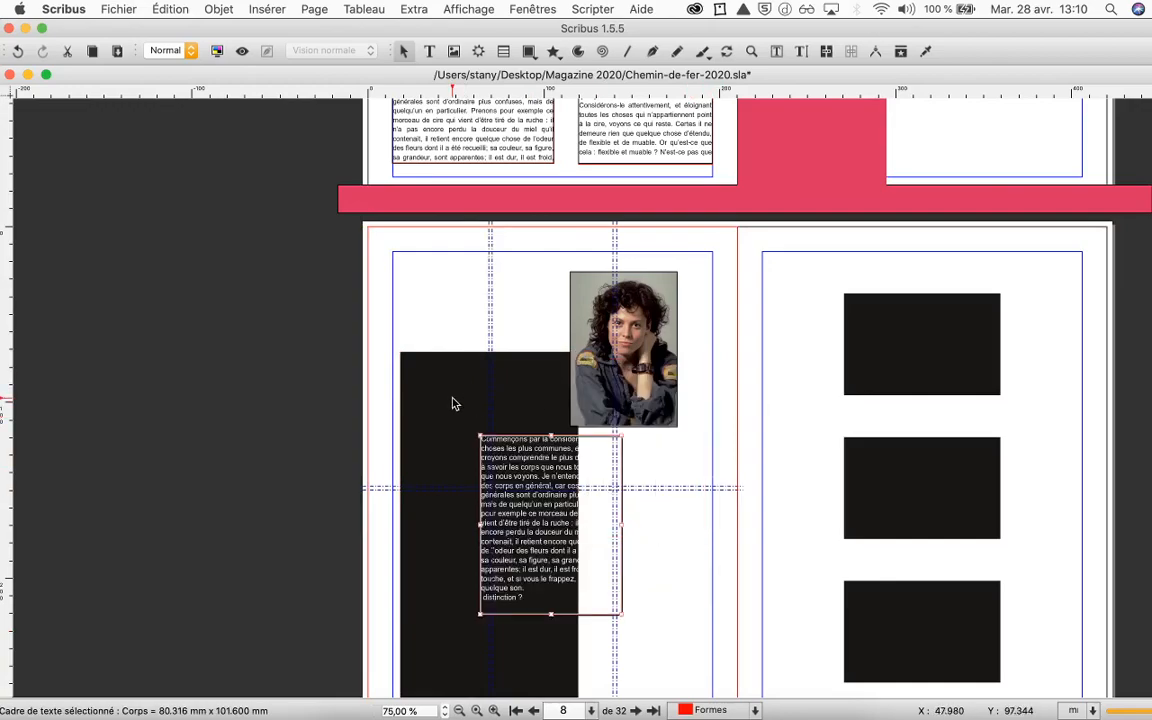
left_click(620, 330)
left_click(463, 269)
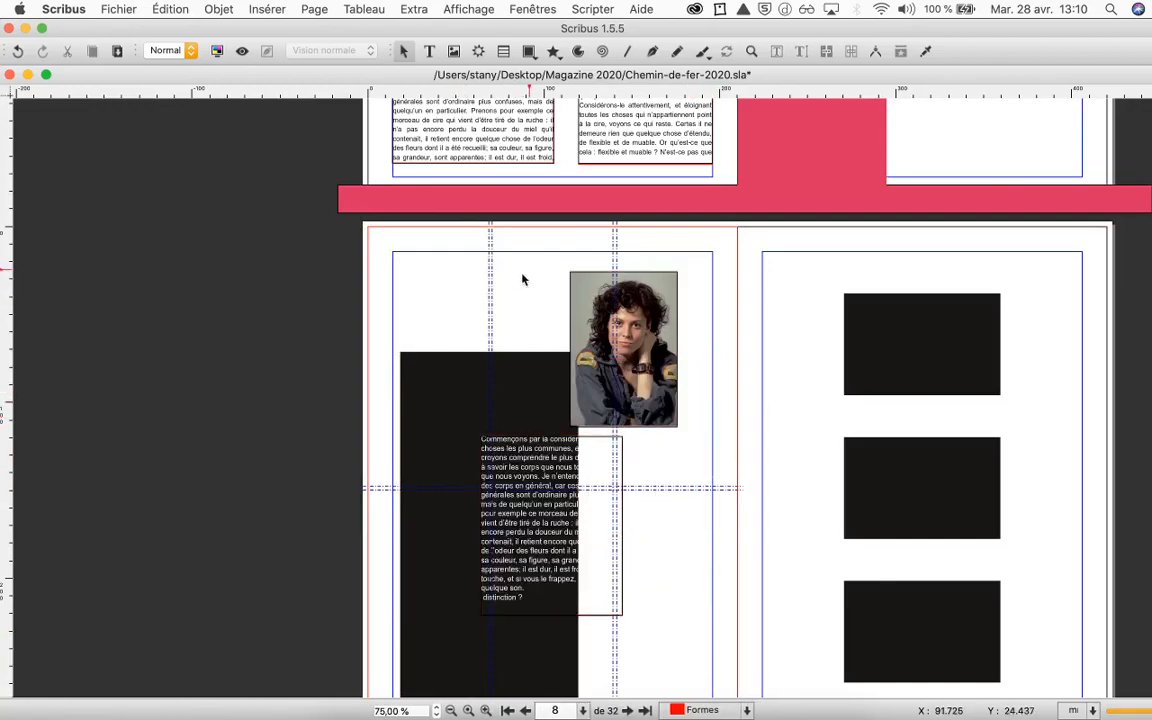
Open the Espacer et aligner window and place it beside the page, clear of the objects.
left_click(533, 9)
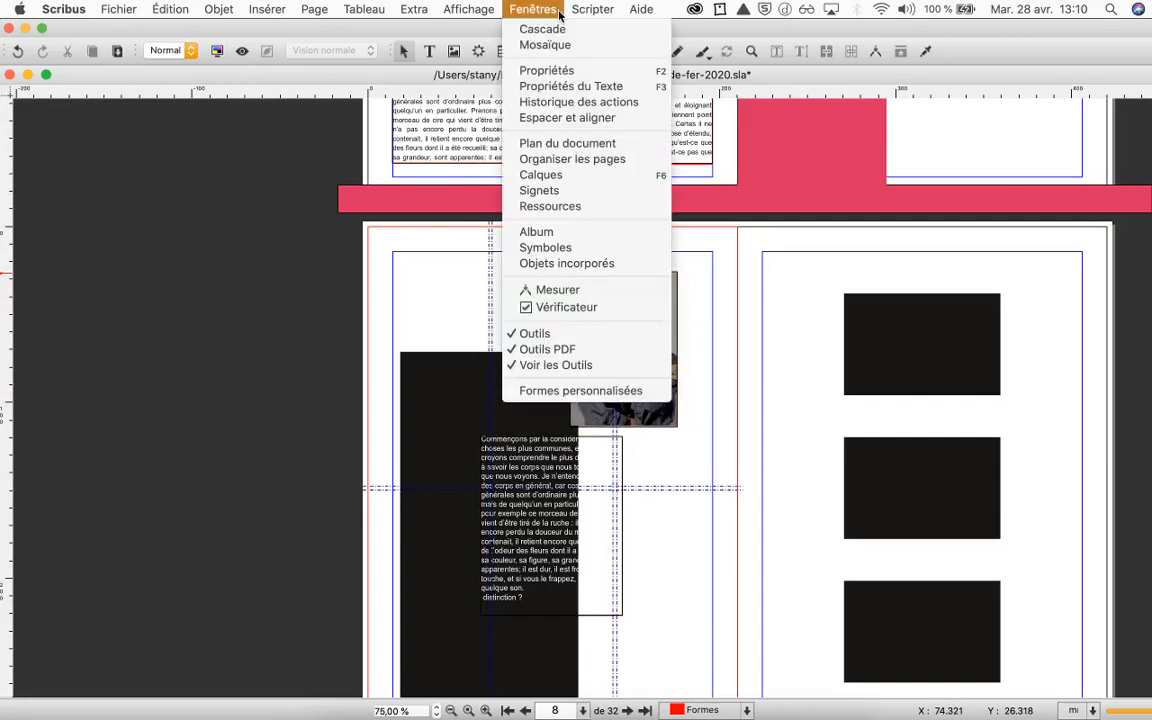
left_click(569, 121)
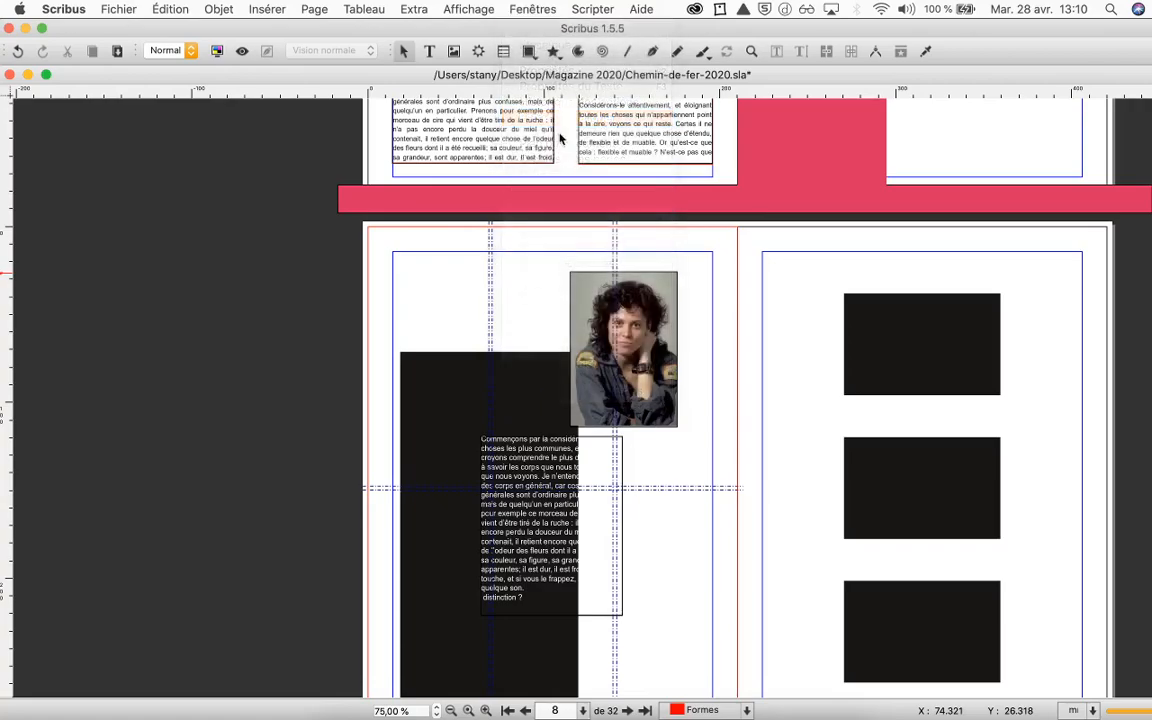
left_click_drag(183, 415, 236, 278)
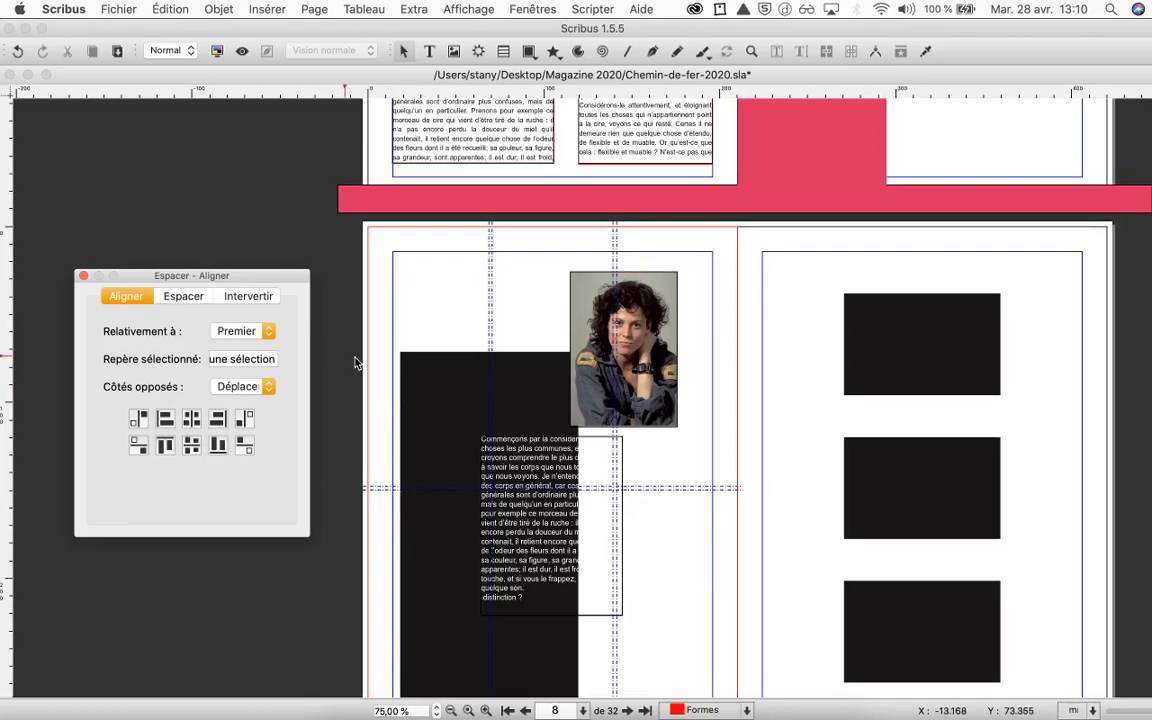
Reposition the black rectangle lower near the page's left margin and the portrait at the top, towards the right margin.
left_click(510, 377)
left_click_drag(510, 377, 520, 293)
left_click(645, 318)
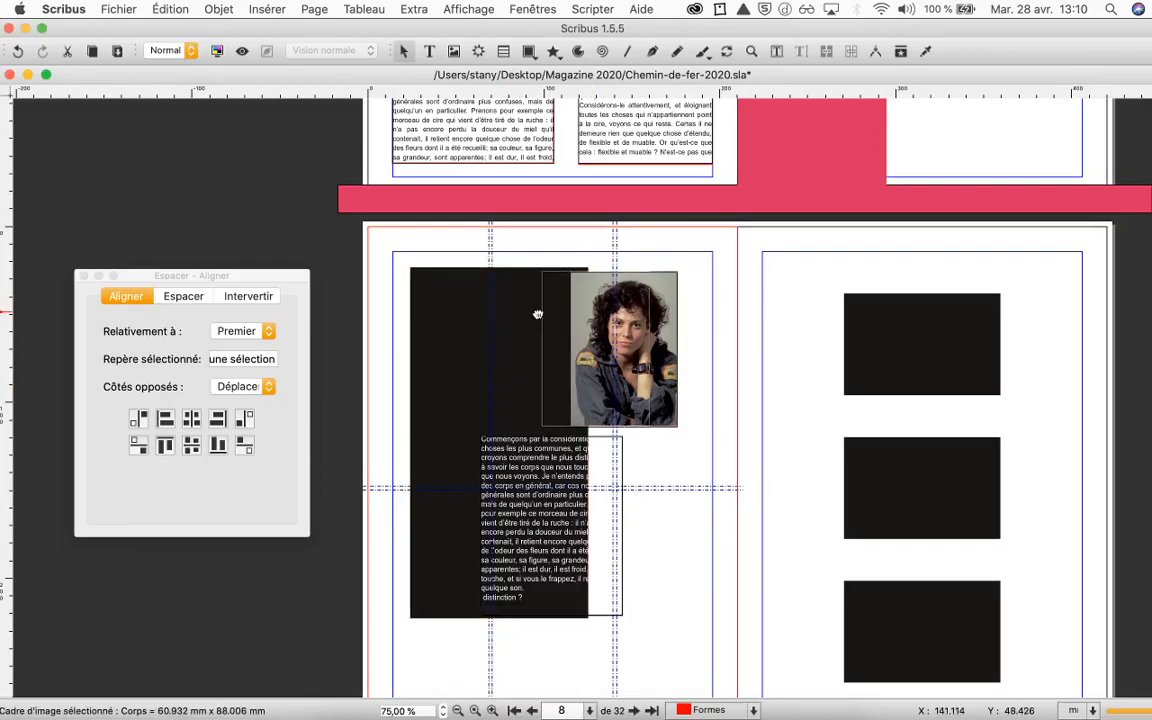
left_click_drag(644, 314, 664, 296)
left_click_drag(507, 314, 507, 411)
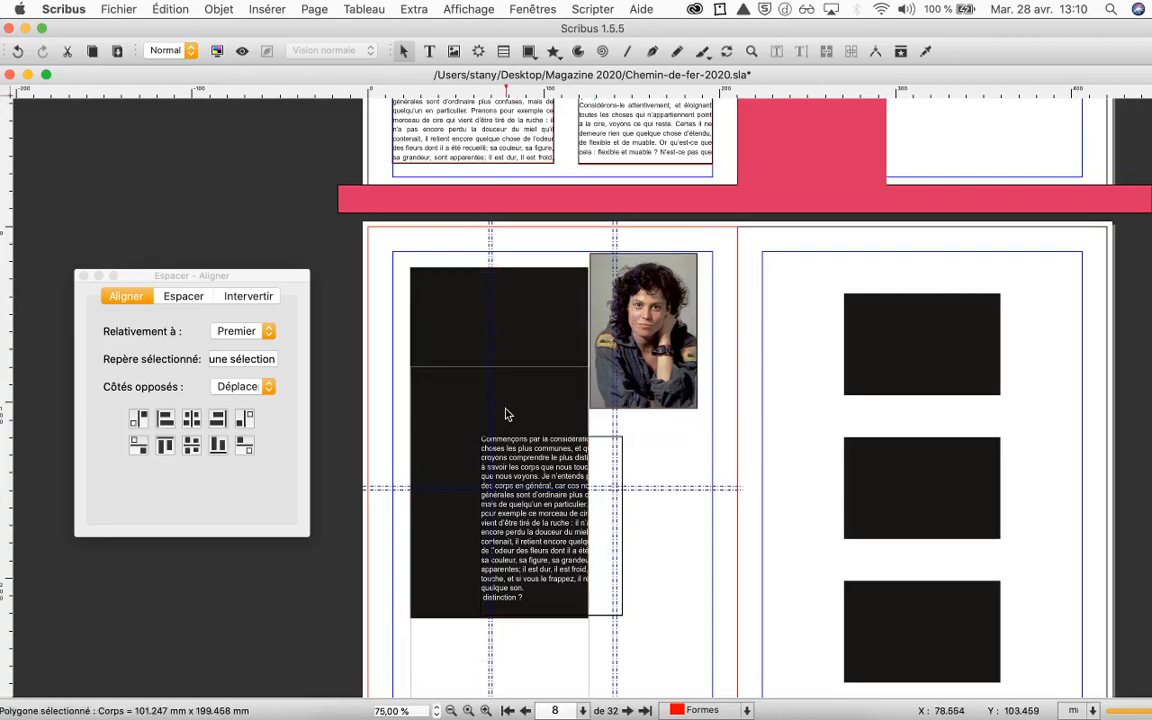
left_click_drag(603, 298, 588, 300)
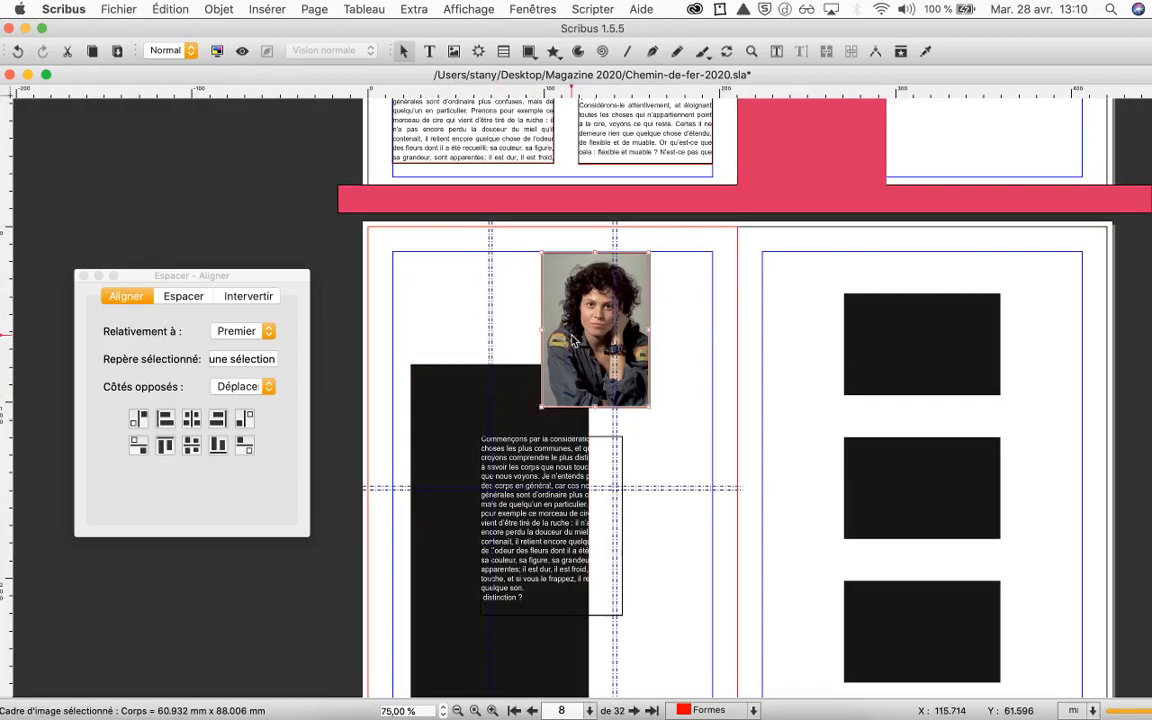
left_click_drag(478, 404, 465, 456)
left_click(617, 340)
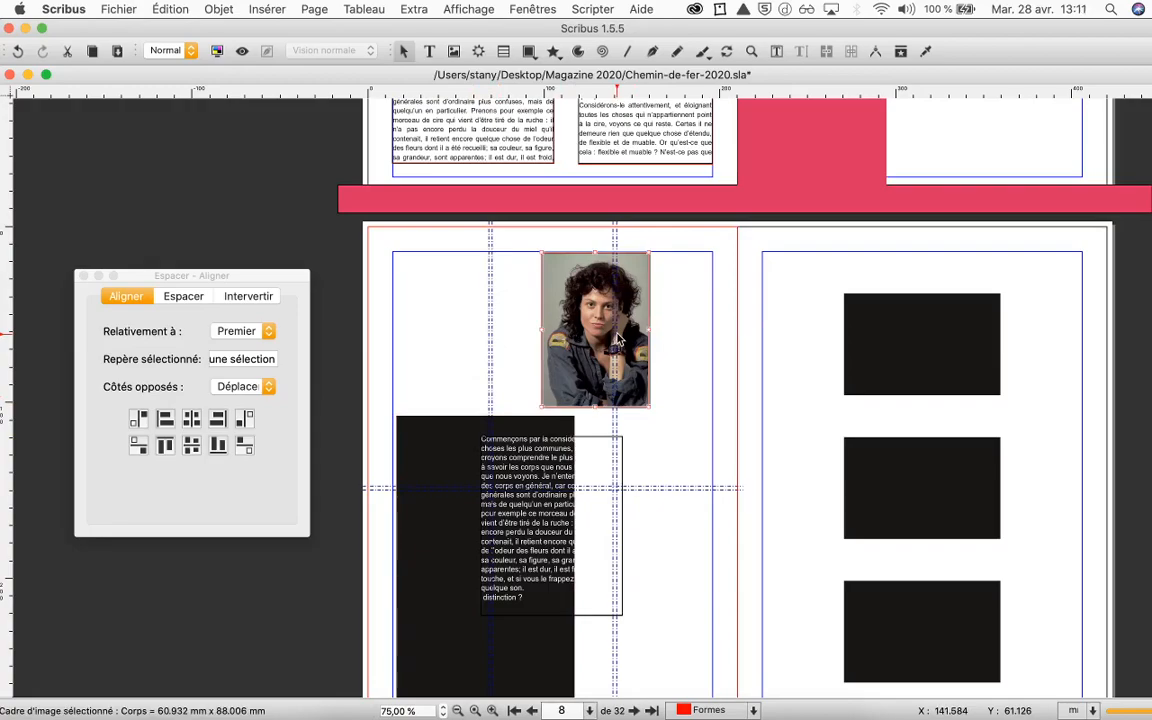
left_click_drag(617, 340, 658, 329)
Centre the portrait horizontally and vertically, with the alignment relative to the page.
left_click(250, 333)
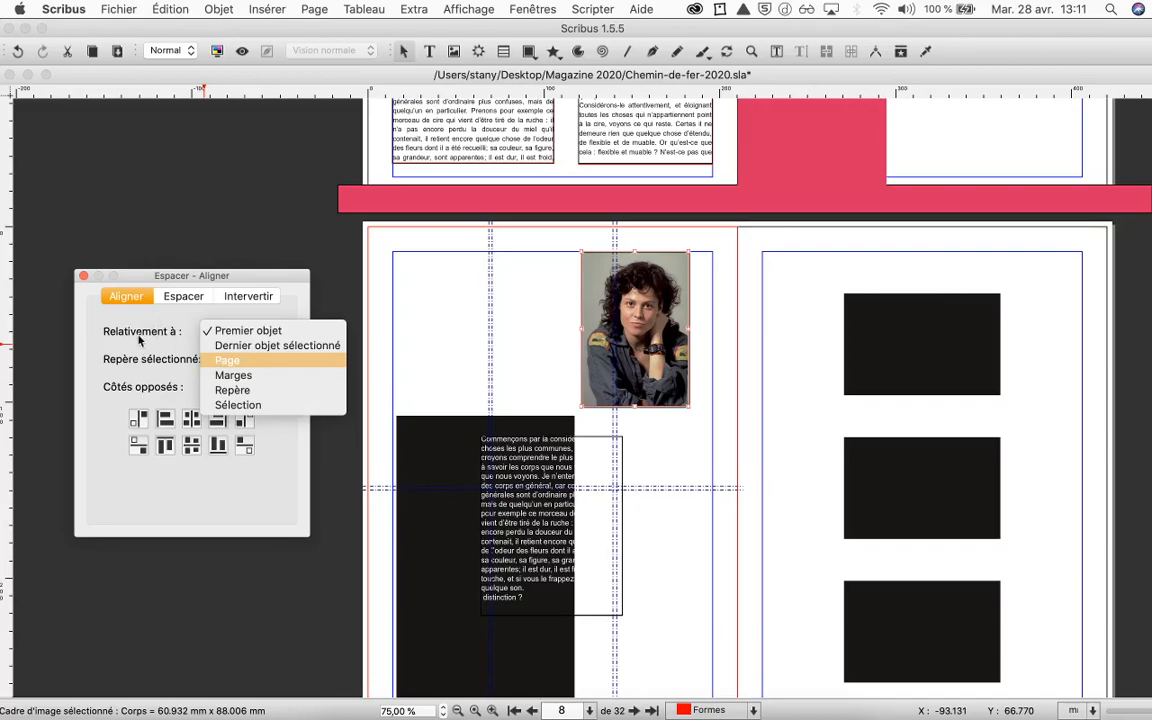
left_click(232, 362)
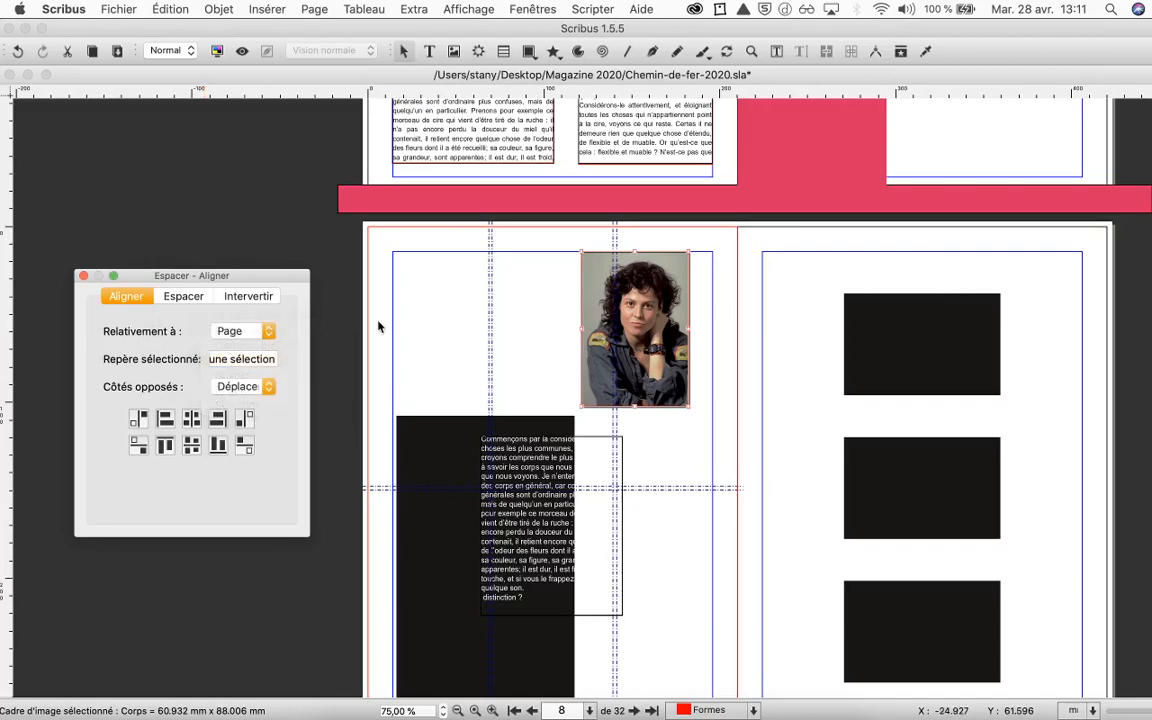
left_click(192, 419)
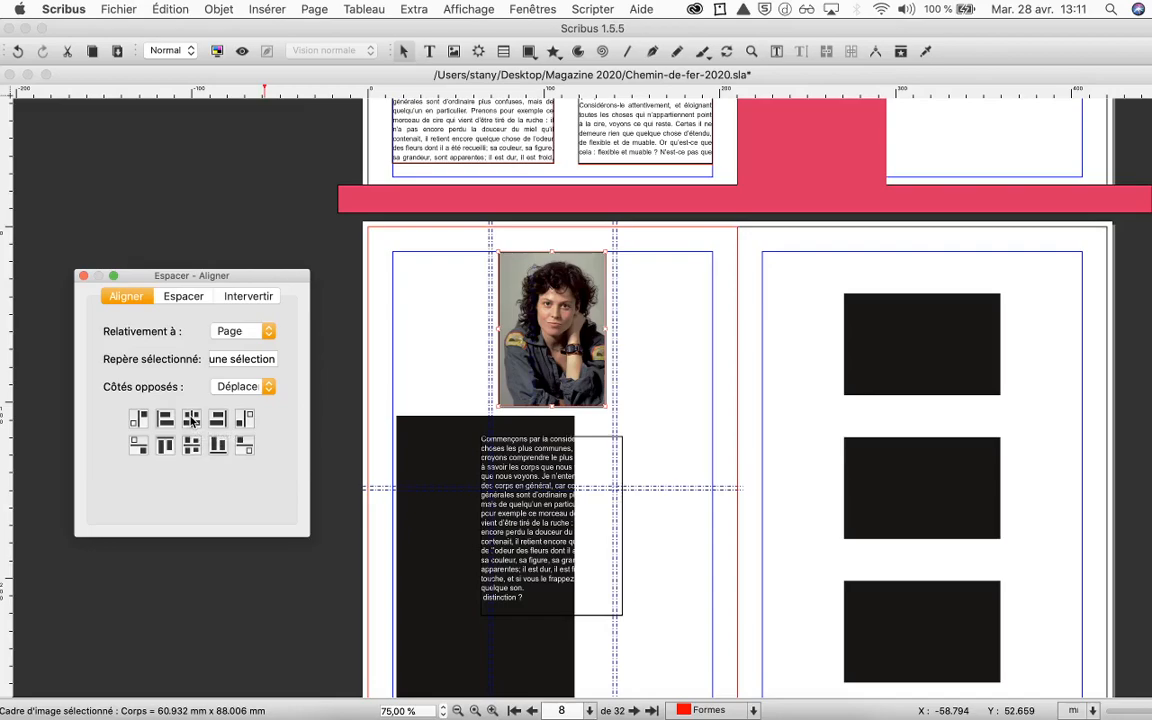
left_click(572, 278)
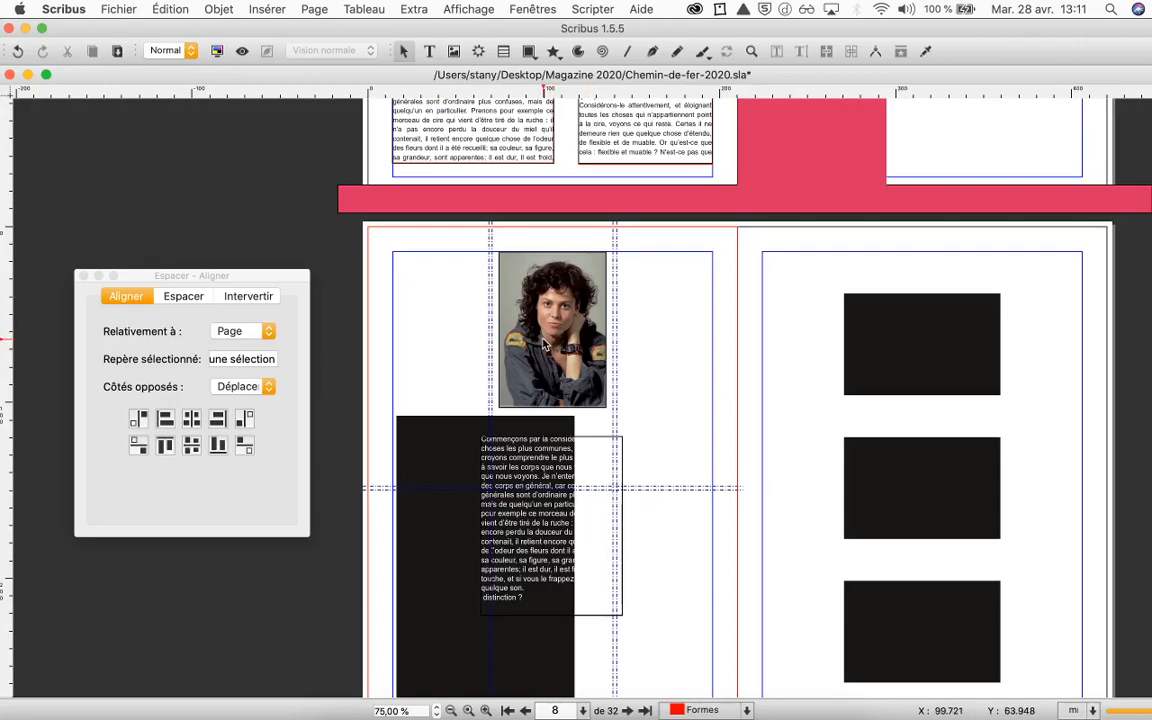
left_click(502, 309)
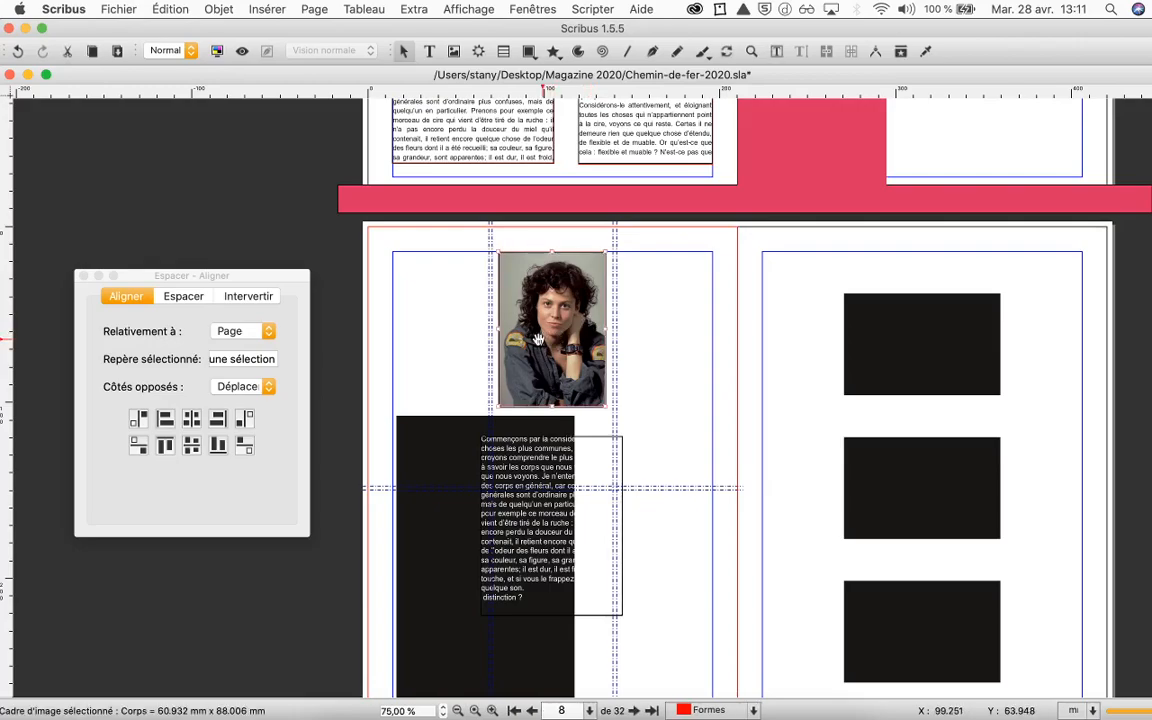
left_click(190, 452)
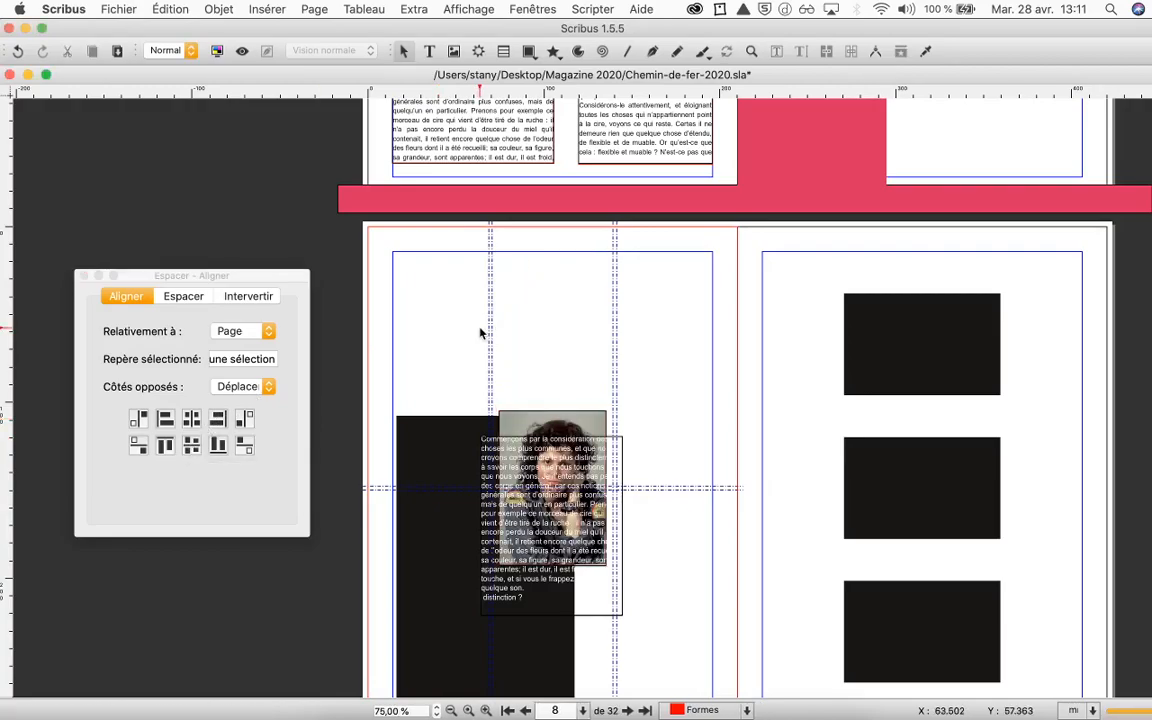
Separate the objects on the page: portrait at the upper right, black rectangle at the upper left, text frame lower down.
scroll(612, 410, "down", 3)
scroll(612, 410, "up", 2)
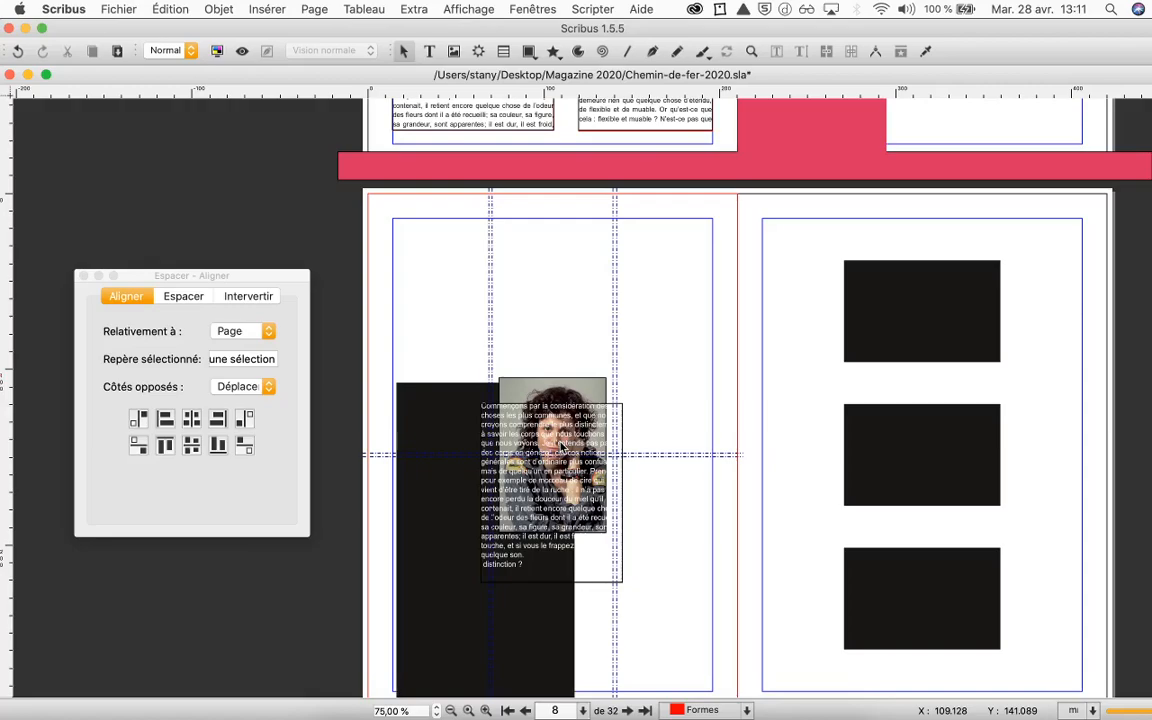
left_click_drag(567, 408, 676, 263)
left_click_drag(497, 462, 500, 320)
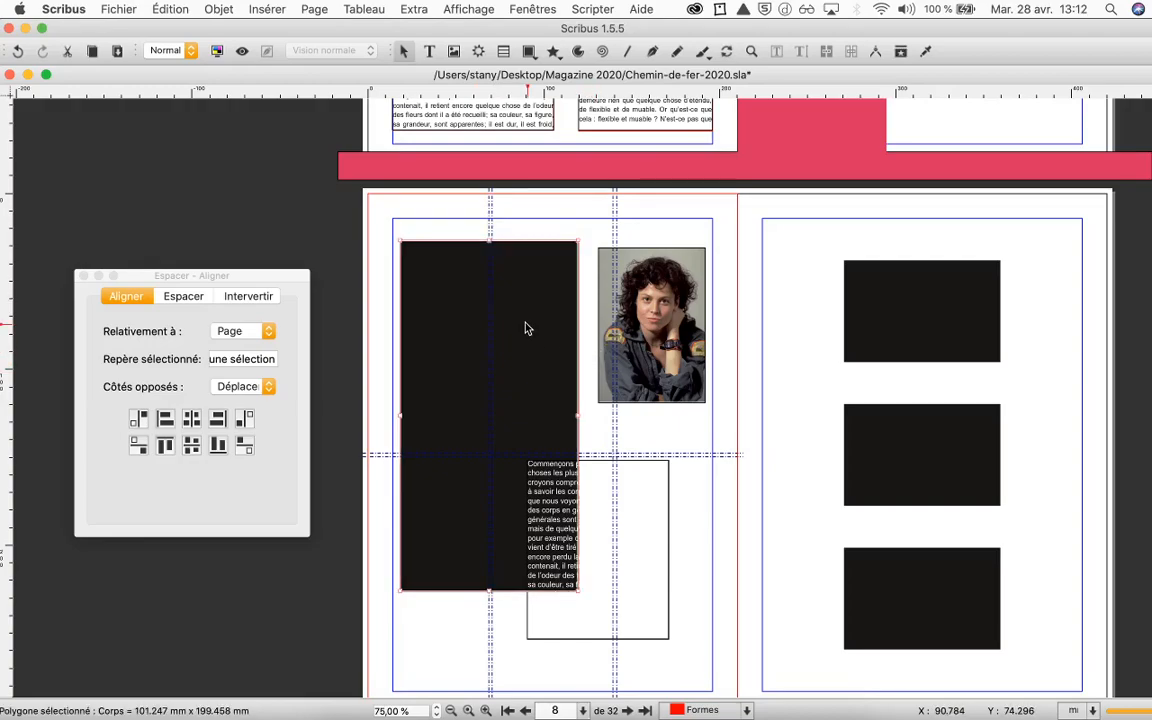
Select the black rectangle and the portrait, and centre them horizontally relative to the first object (Premier objet).
left_click(688, 333, "shift")
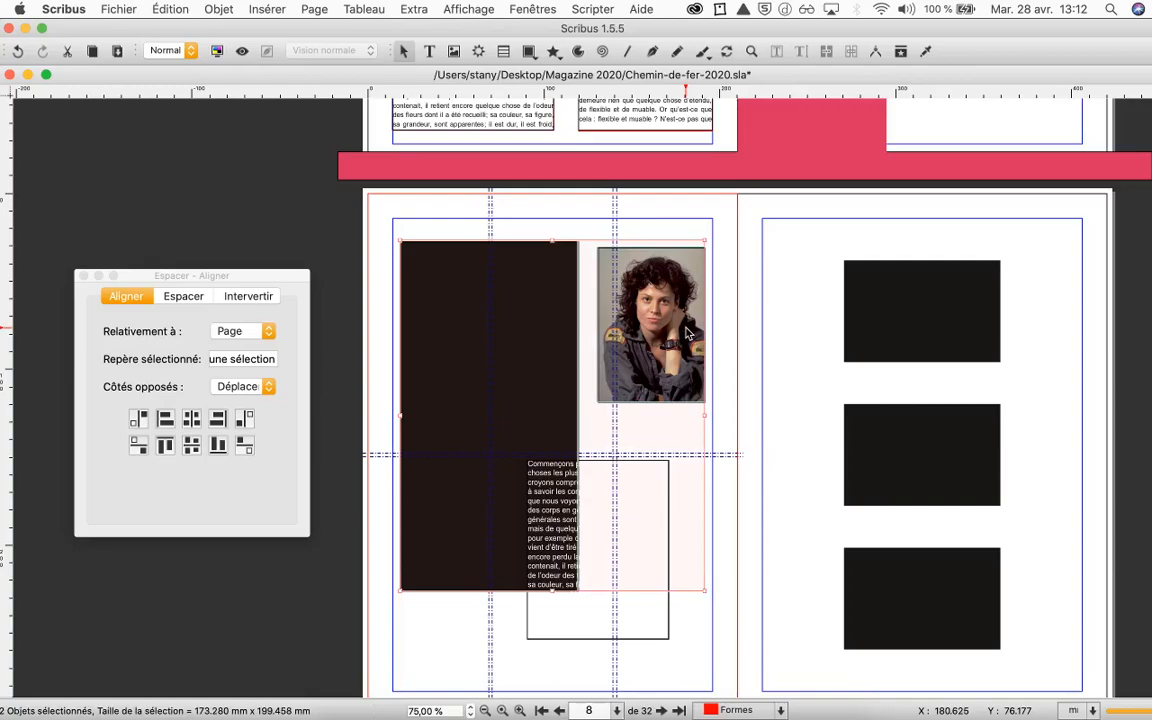
scroll(688, 333, "up", 5)
scroll(608, 284, "down", 3)
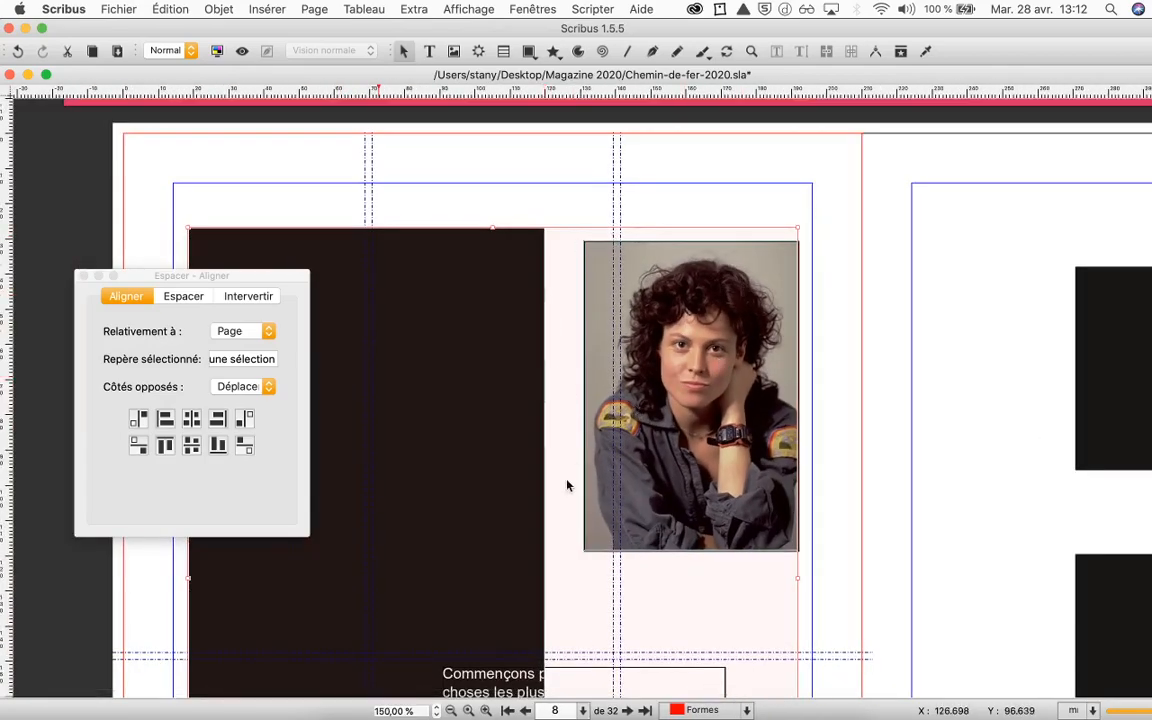
scroll(562, 491, "up", 1)
scroll(562, 494, "down", 5)
scroll(562, 494, "left", 1)
scroll(560, 489, "up", 1)
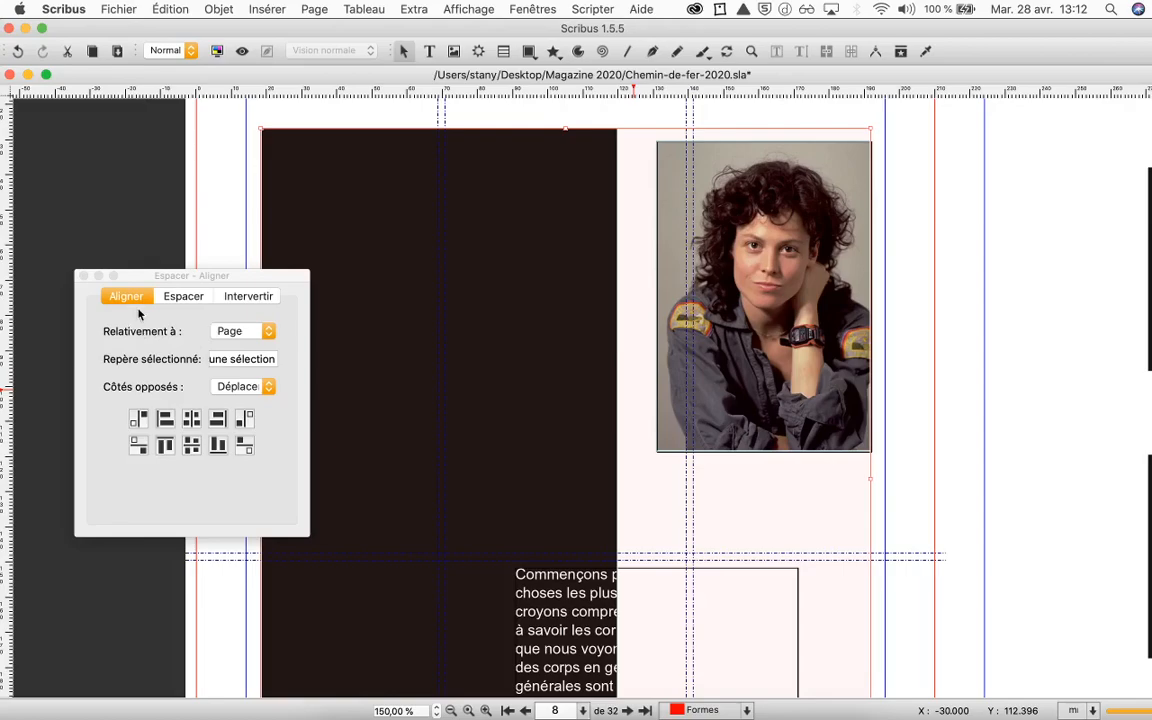
left_click(266, 331)
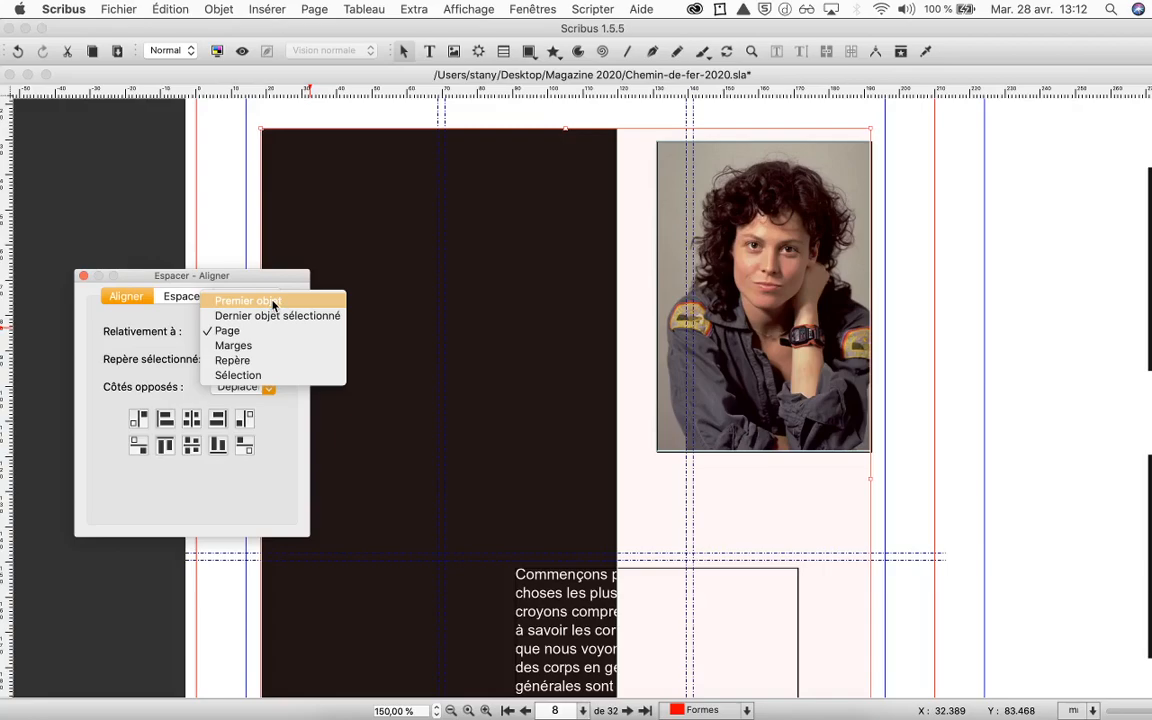
left_click(274, 305)
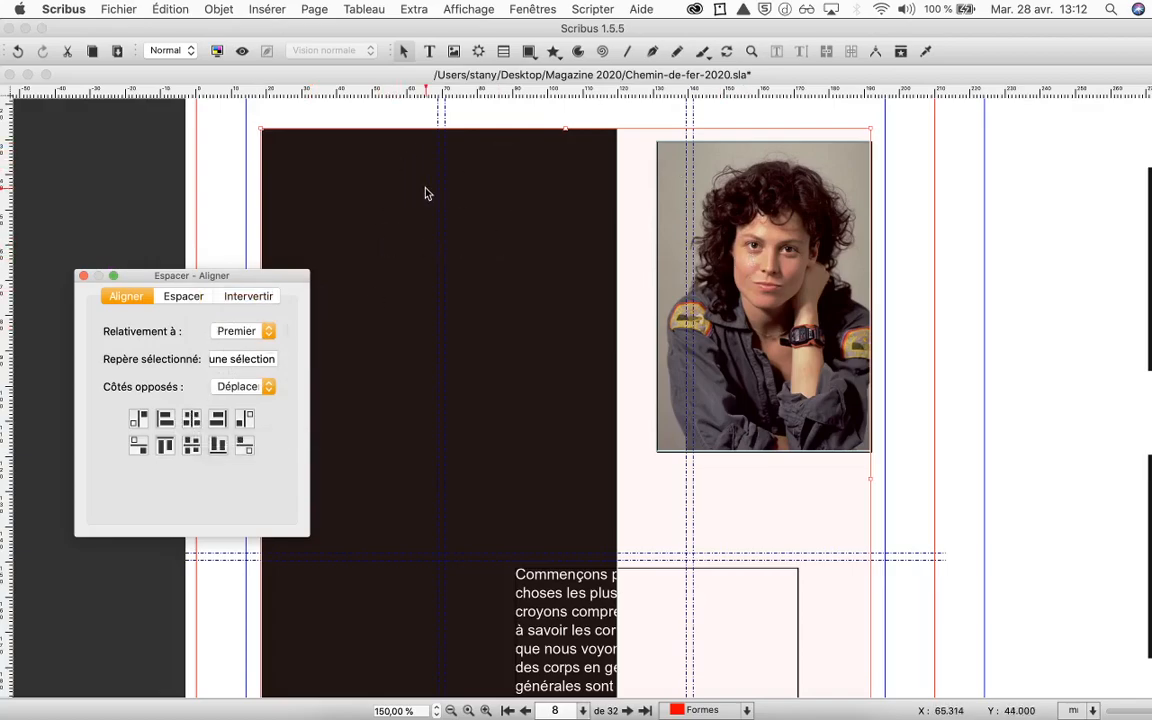
left_click(191, 419)
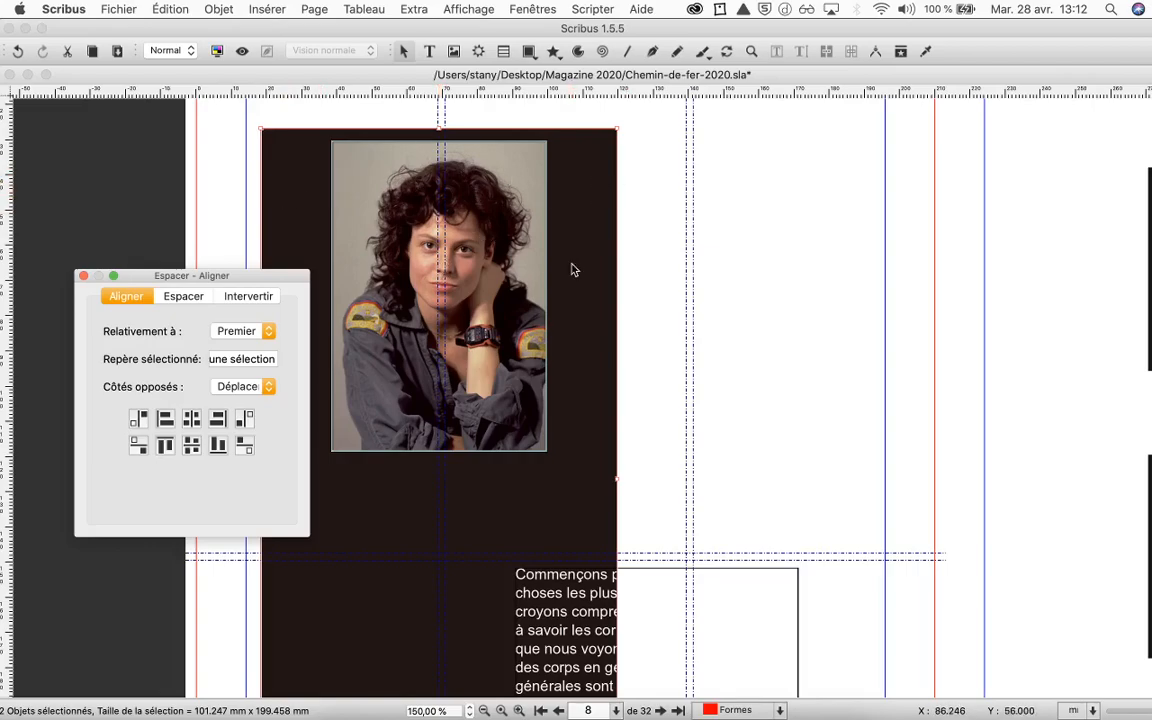
left_click(591, 258)
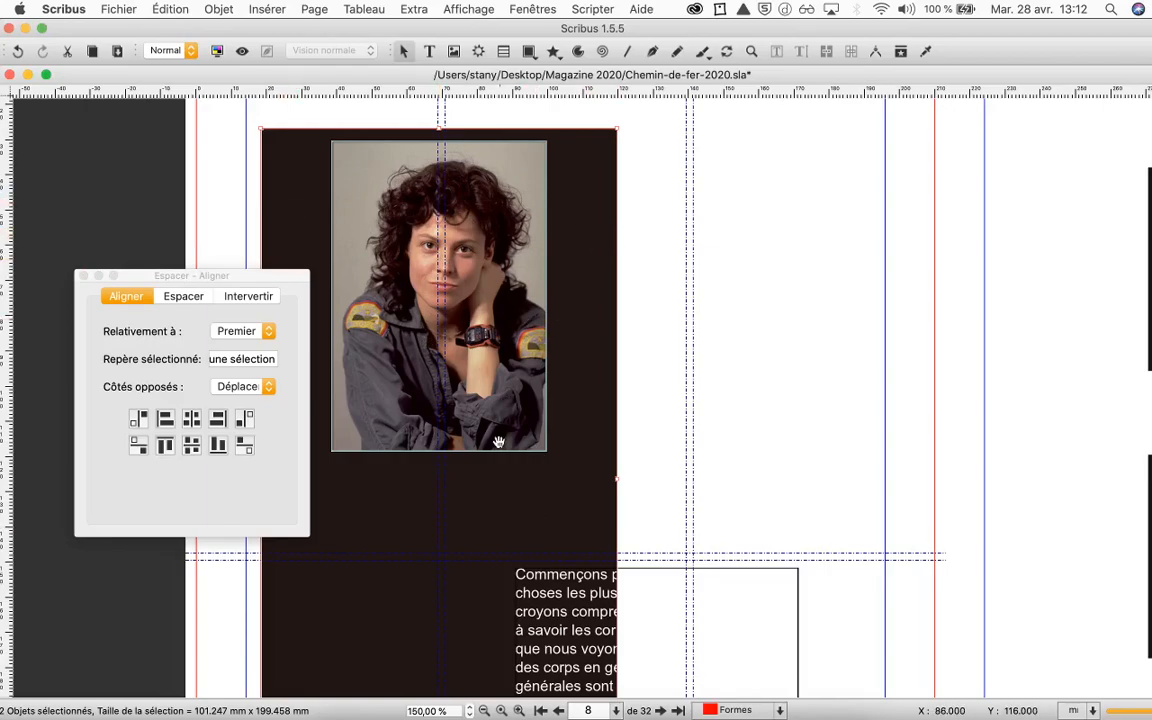
scroll(497, 440, "down", 1)
scroll(500, 448, "up", 6)
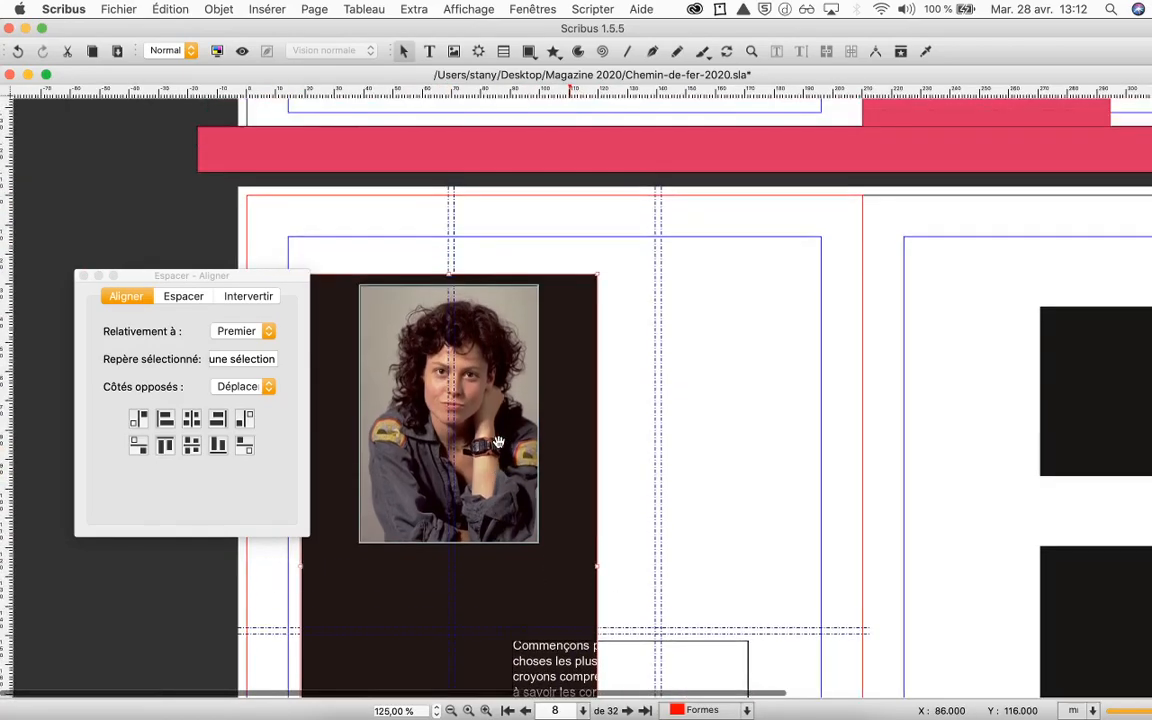
scroll(609, 427, "down", 3)
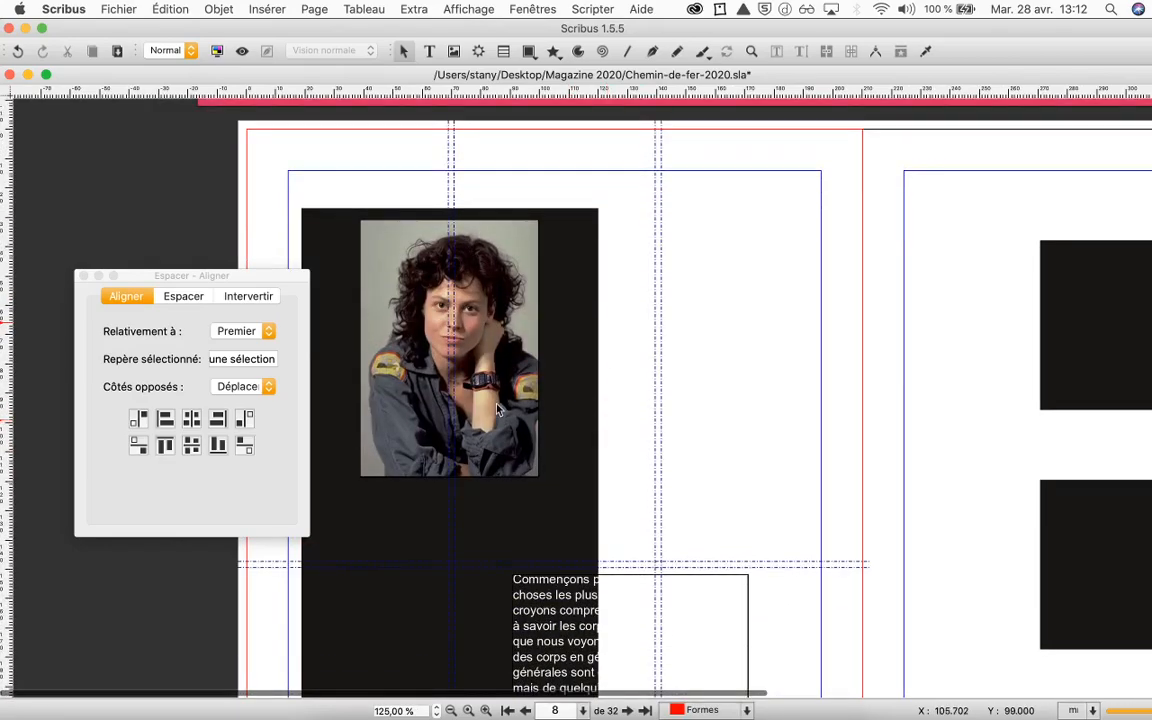
Centre the portrait vertically on the black rectangle, using the rectangle as the first selected object (Premier).
left_click(449, 390)
left_click(586, 323)
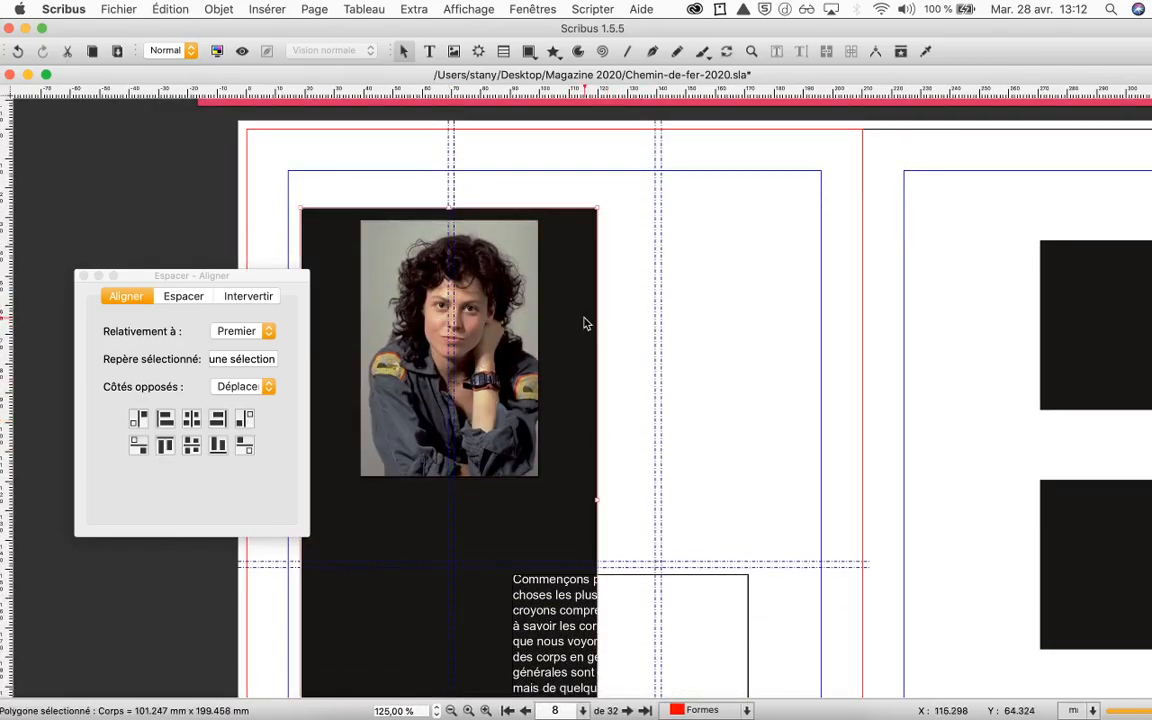
left_click(467, 300, "shift")
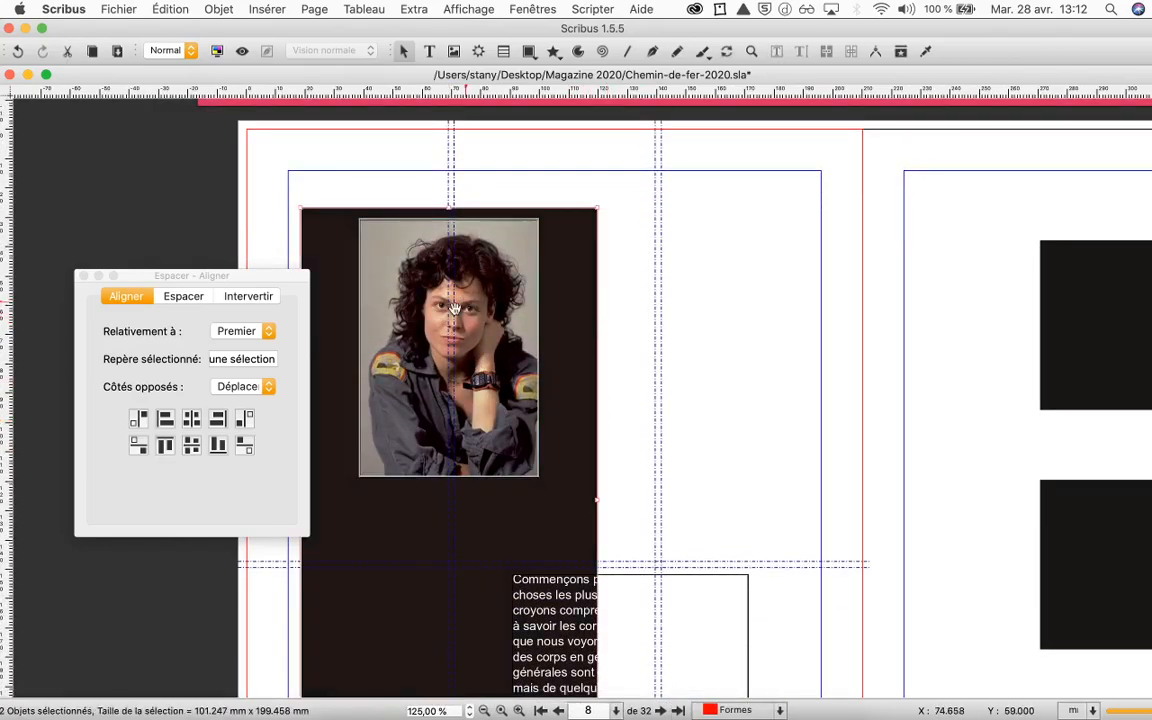
left_click(190, 447)
Move the portrait into the upper part of the black rectangle, off-centre towards the rectangle's right edge.
scroll(621, 378, "down", 3)
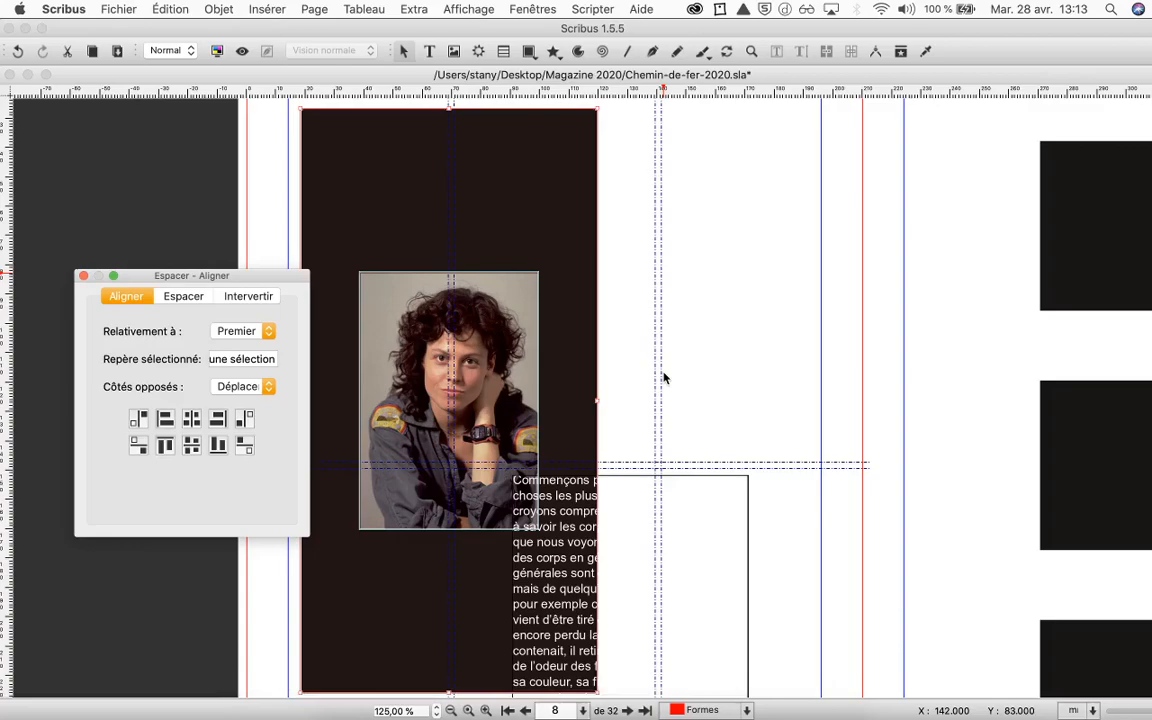
scroll(625, 373, "down", 9)
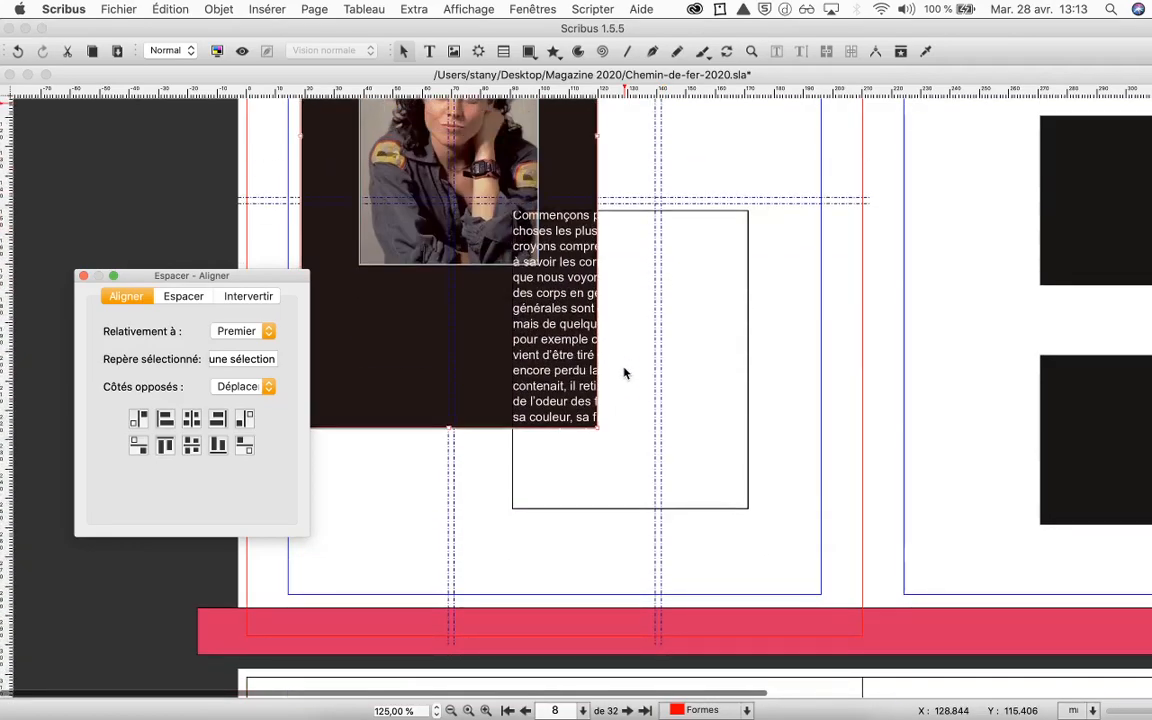
scroll(624, 373, "down", 5)
scroll(624, 373, "up", 4)
scroll(624, 373, "up", 4)
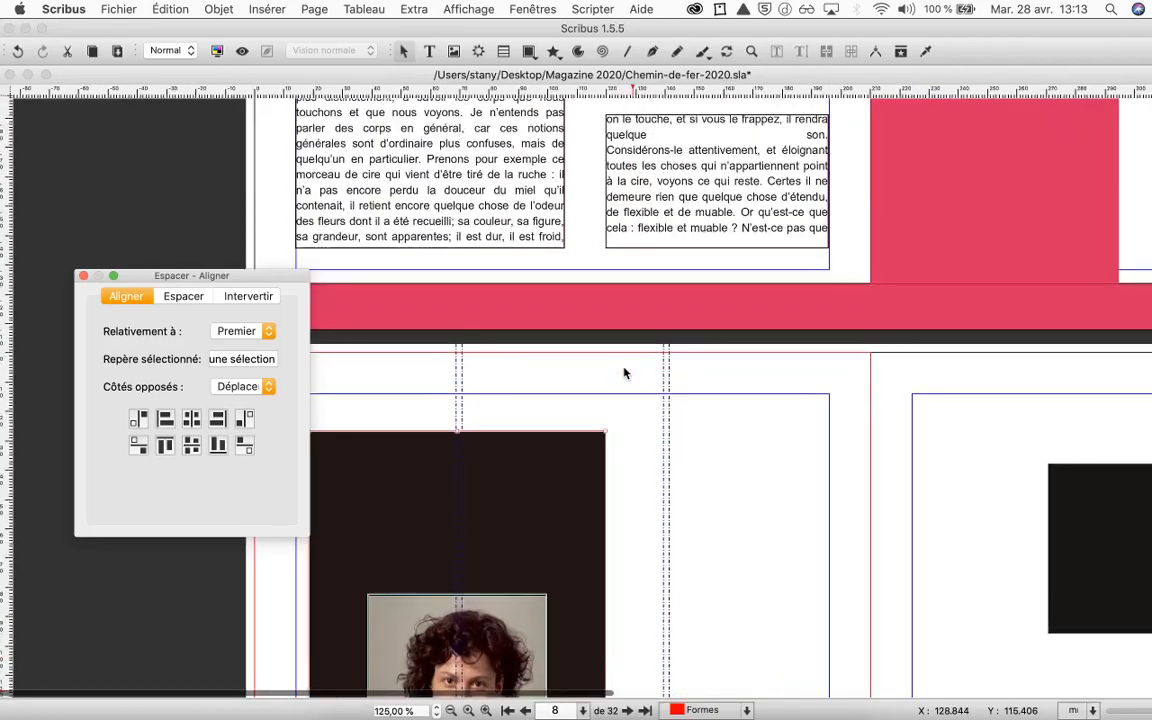
scroll(624, 373, "down", 3)
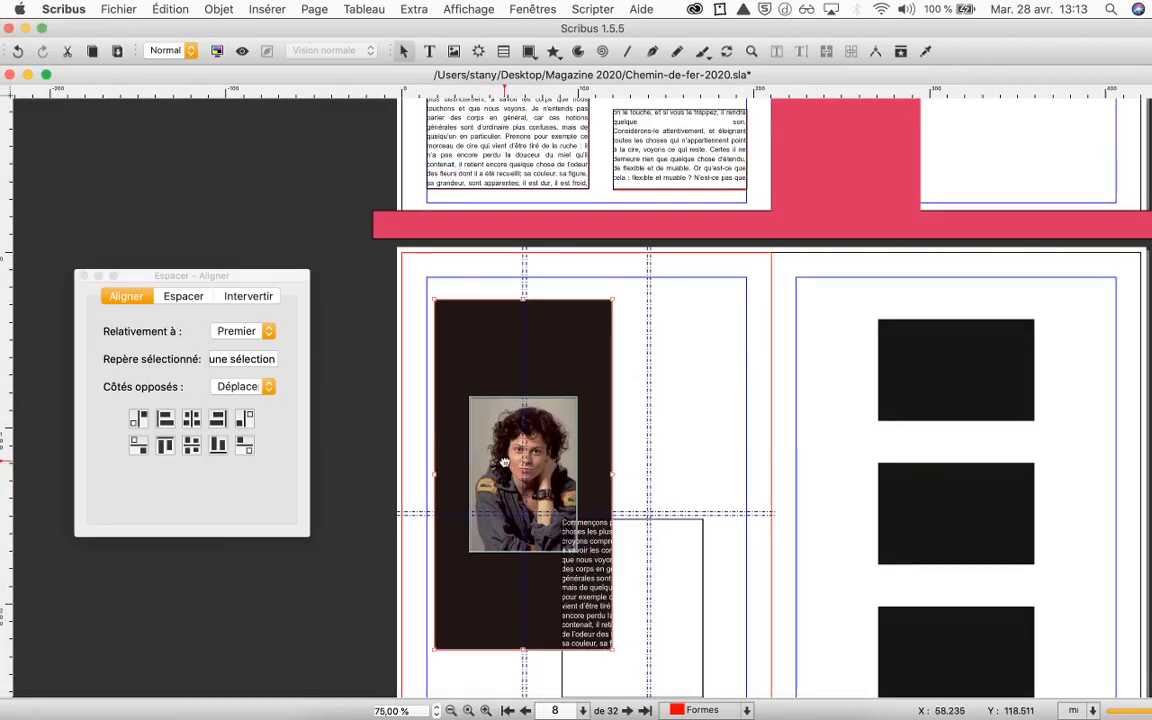
left_click_drag(507, 465, 555, 395)
Centre the portrait horizontally on the black rectangle, with the rectangle as the first selected object.
left_click(691, 377)
left_click(488, 366)
left_click(562, 370, "shift")
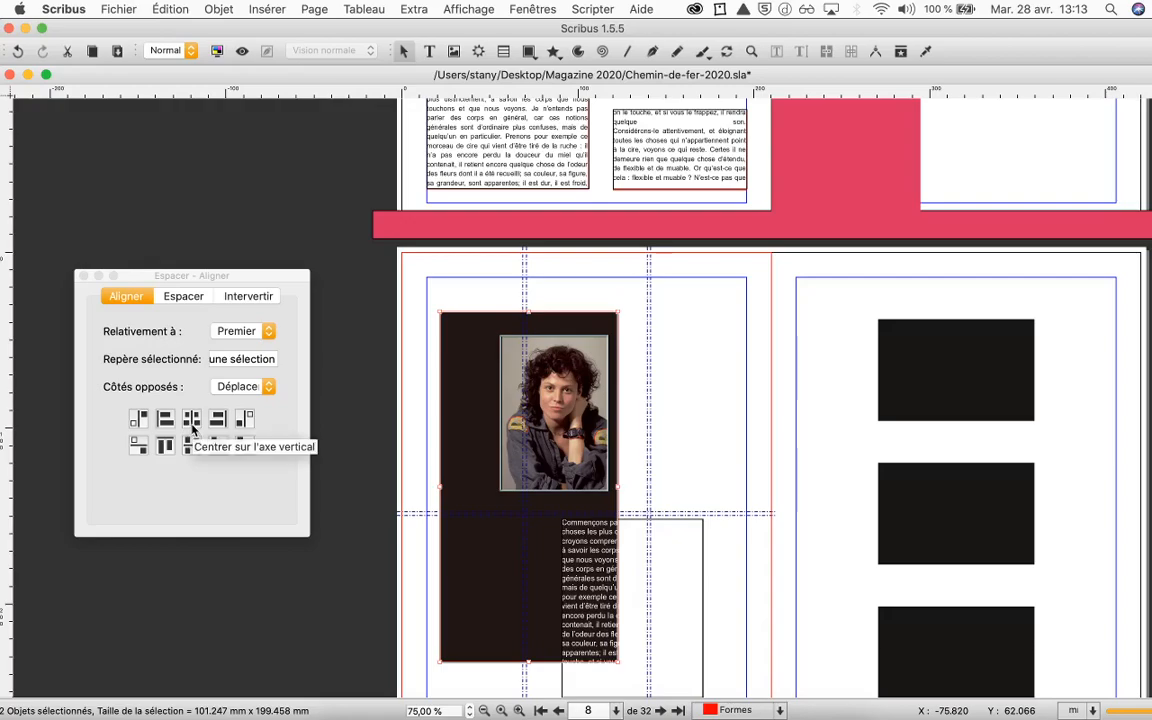
left_click(191, 420)
left_click(690, 433)
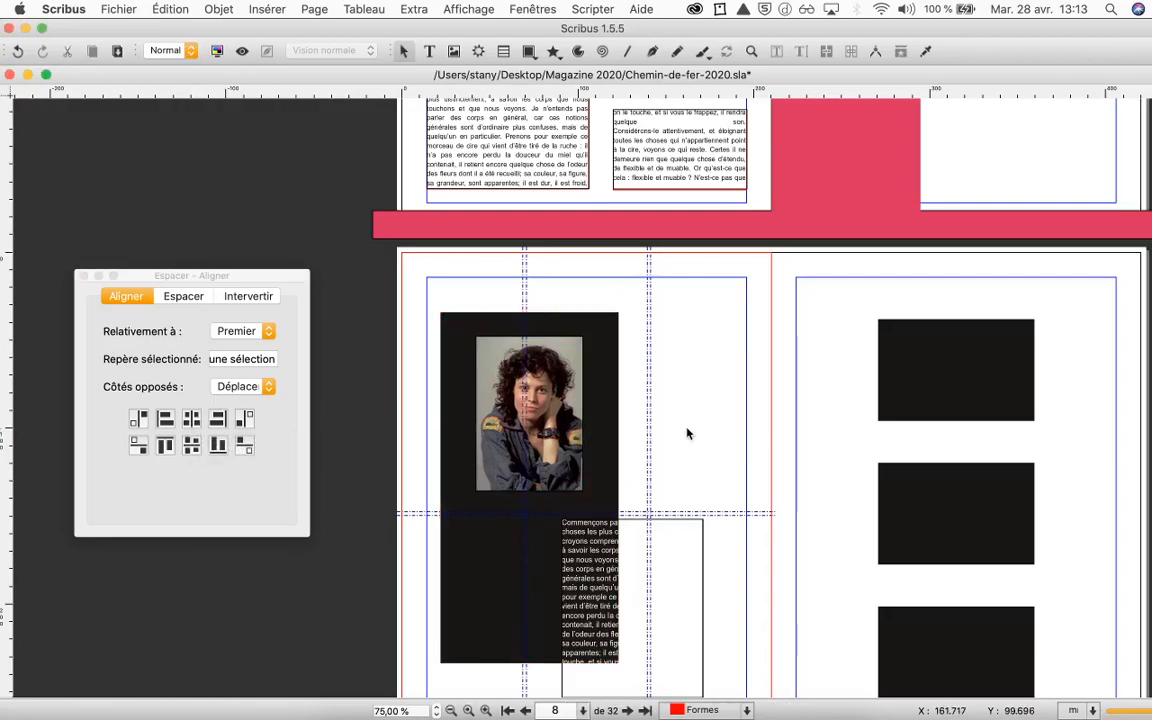
Centre the text frame horizontally on the black rectangle, with the rectangle as the first selected object.
left_click(609, 568)
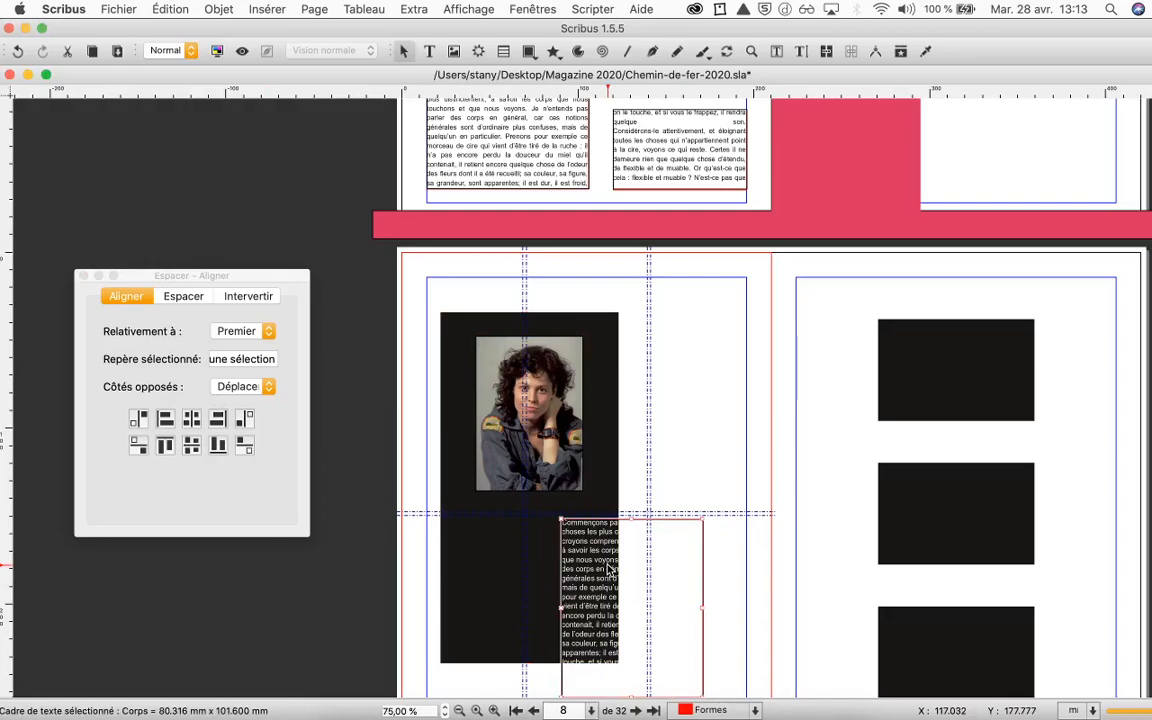
left_click(493, 584)
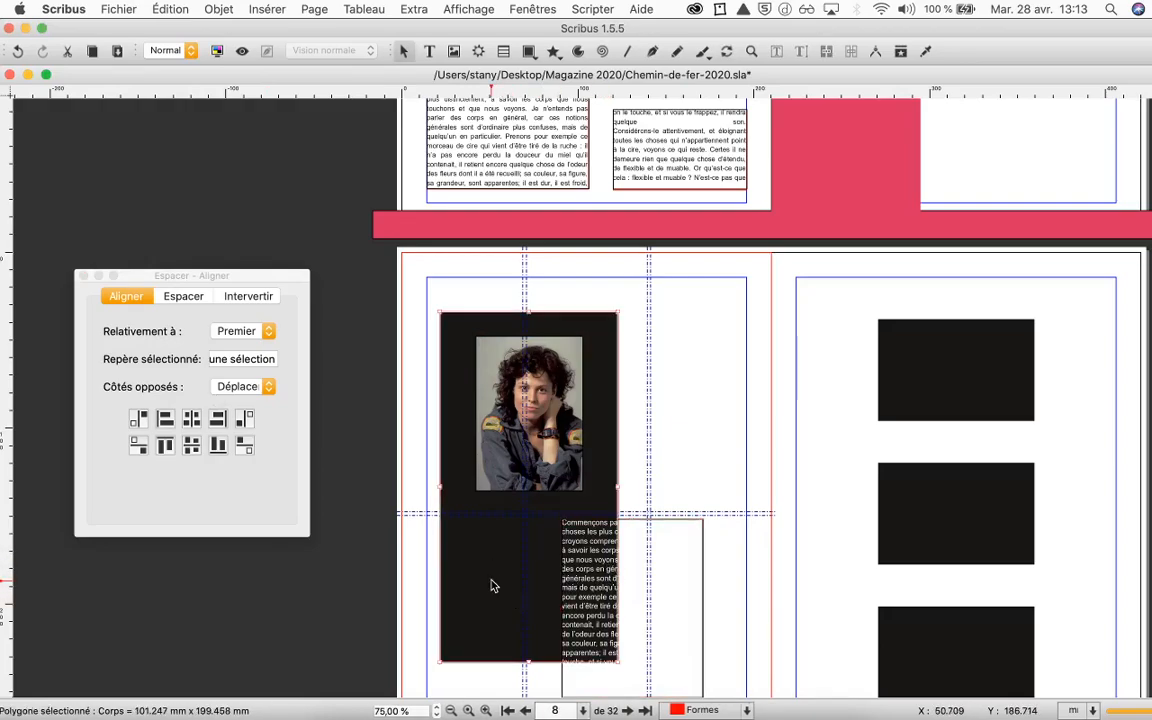
left_click(621, 584, "shift")
left_click(191, 418)
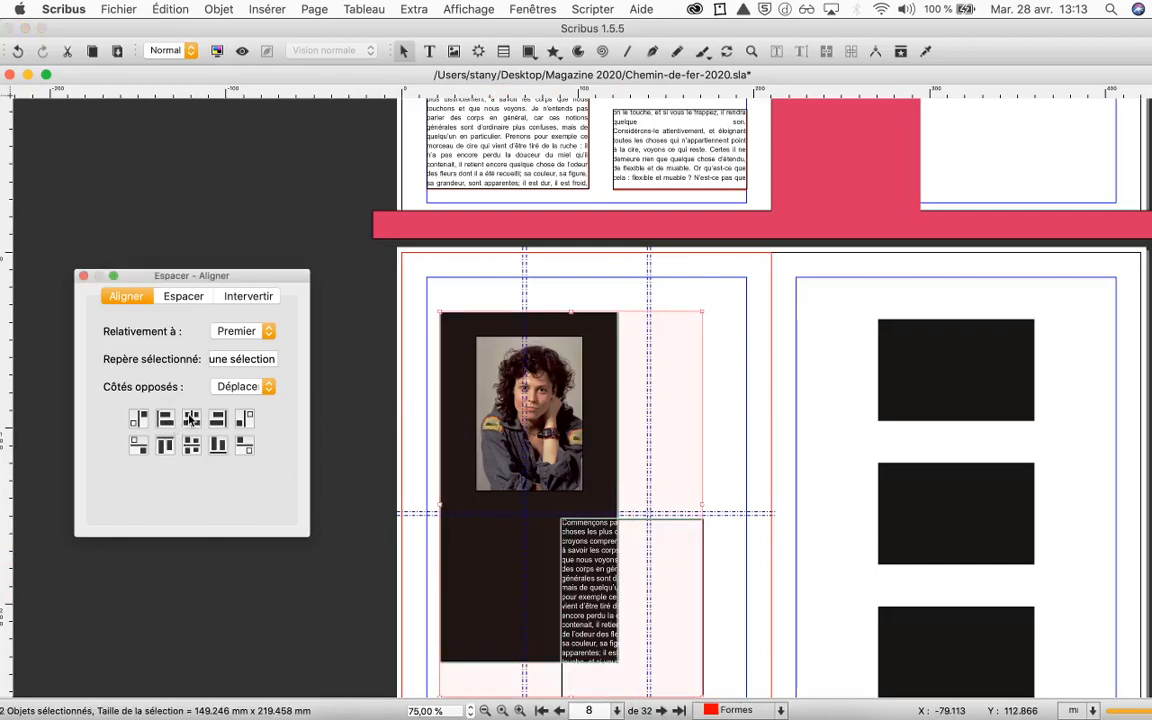
Extend the black rectangle's lower edge to about 224 mm total height so that it encloses the text frame.
left_click(581, 465)
scroll(656, 465, "down", 5)
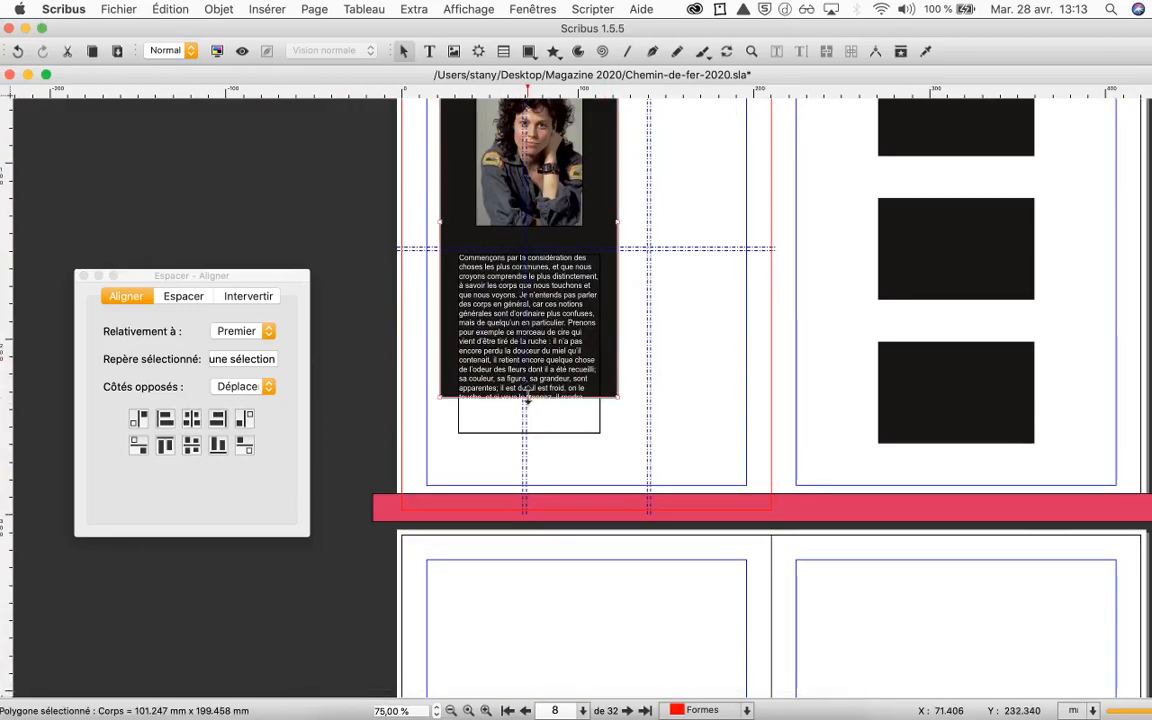
left_click_drag(529, 405, 527, 453)
key("super+z")
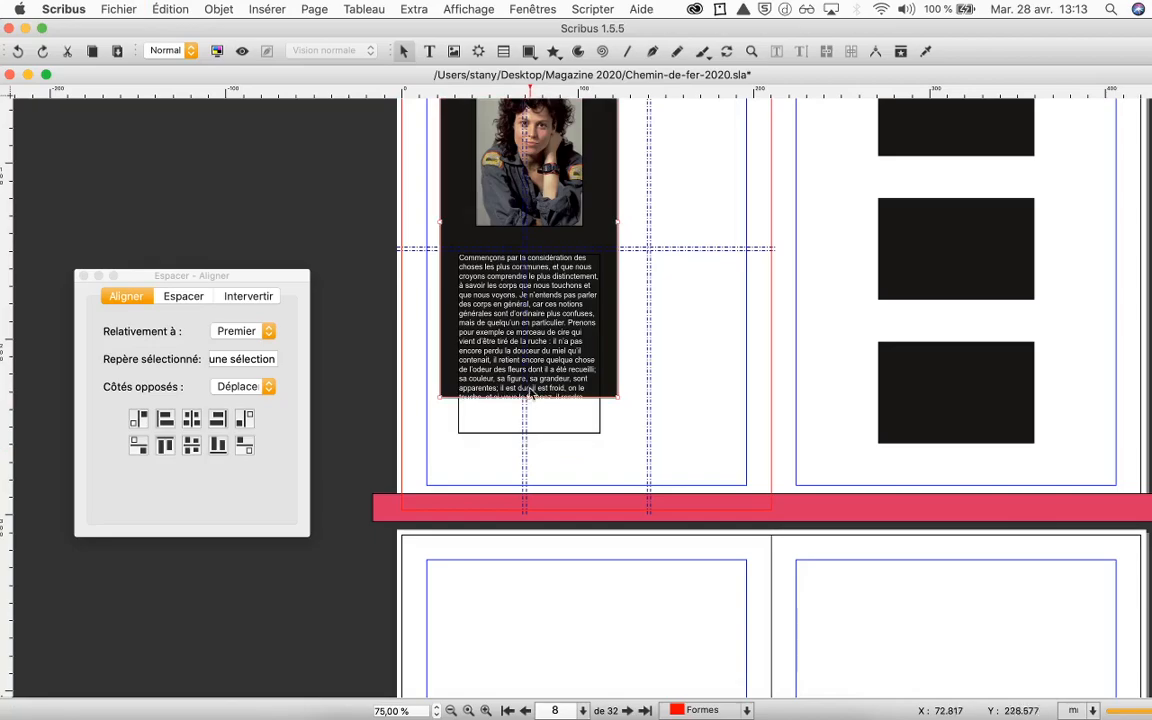
left_click_drag(527, 404, 527, 441)
scroll(724, 382, "up", 3)
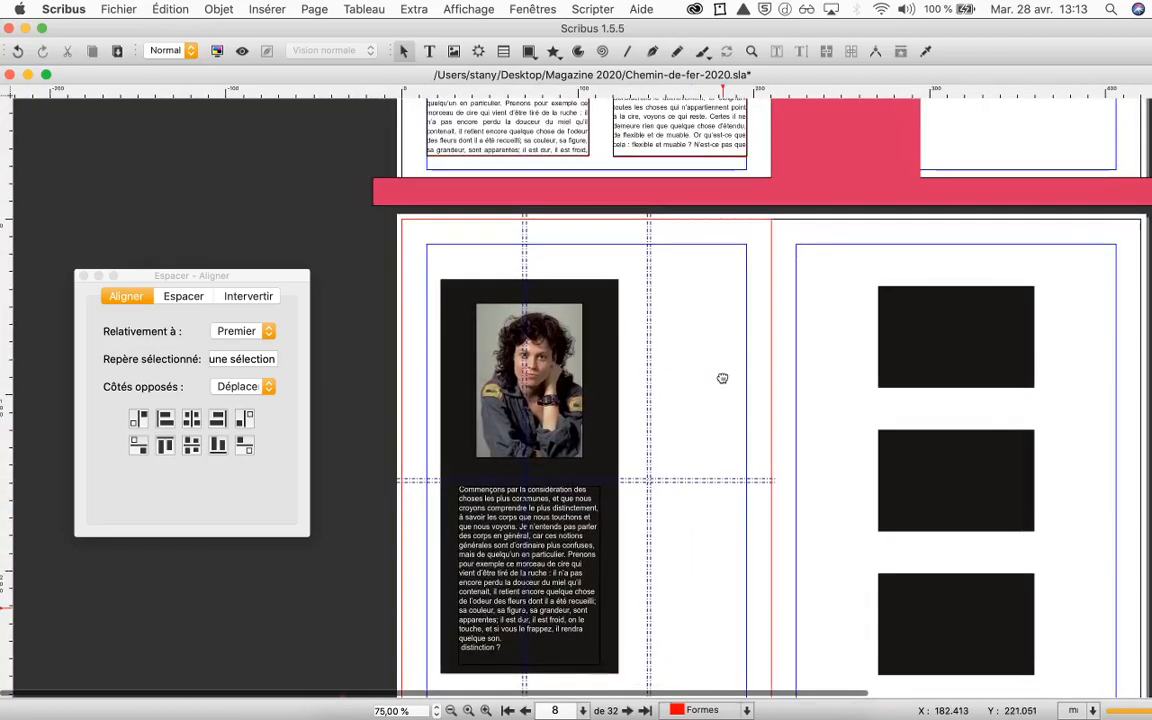
scroll(605, 440, "down", 1)
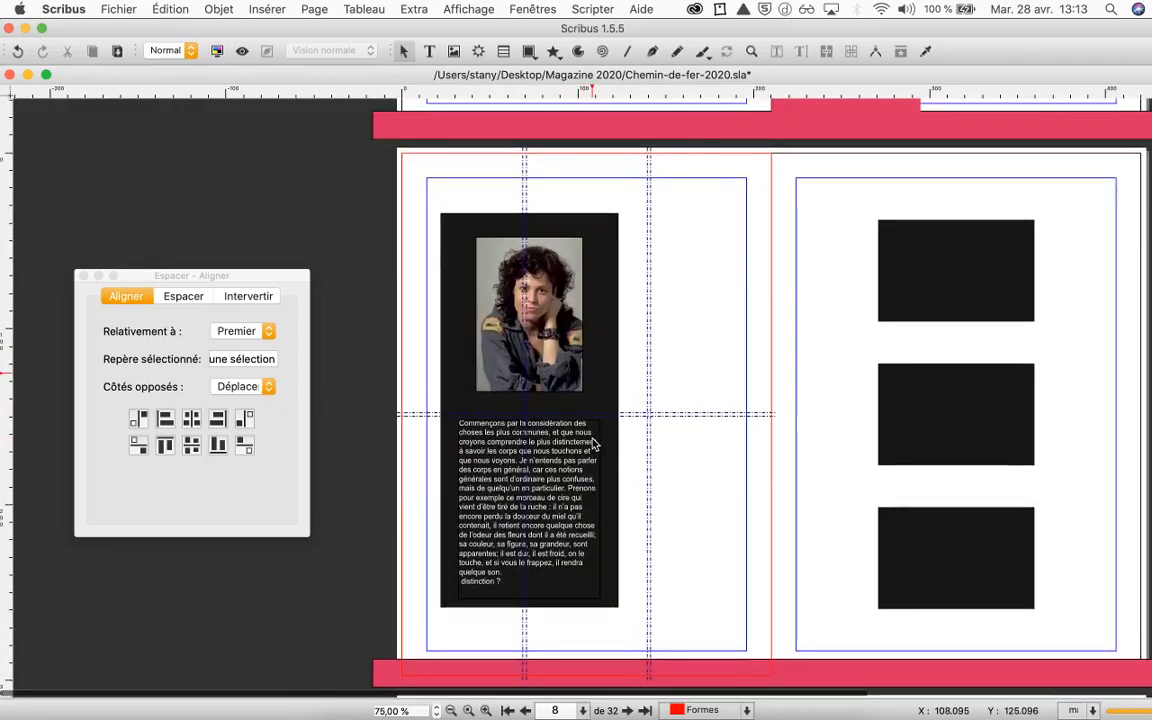
left_click(557, 480)
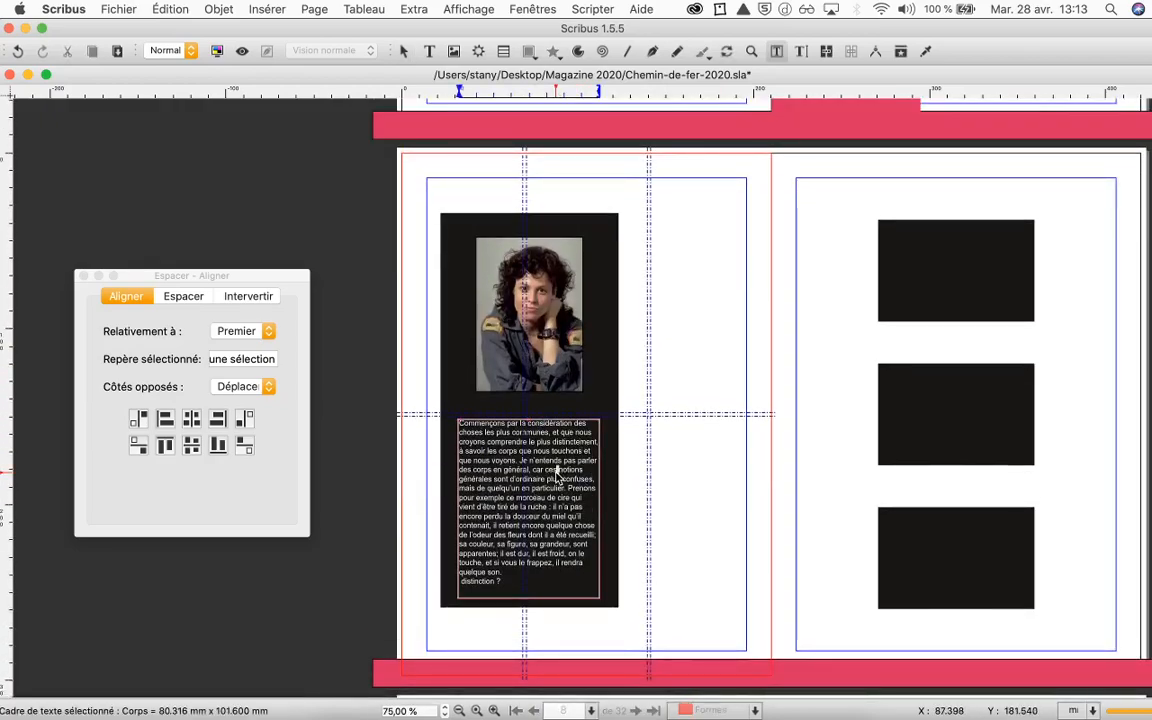
left_click_drag(510, 577, 465, 418)
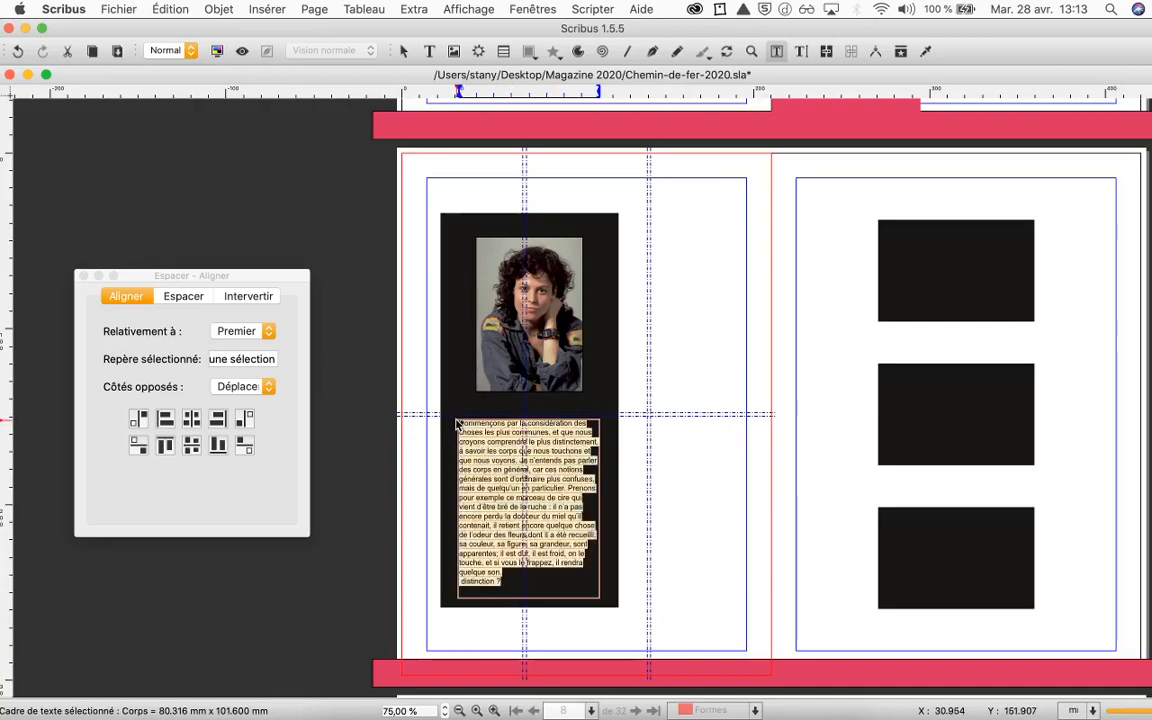
key("Escape")
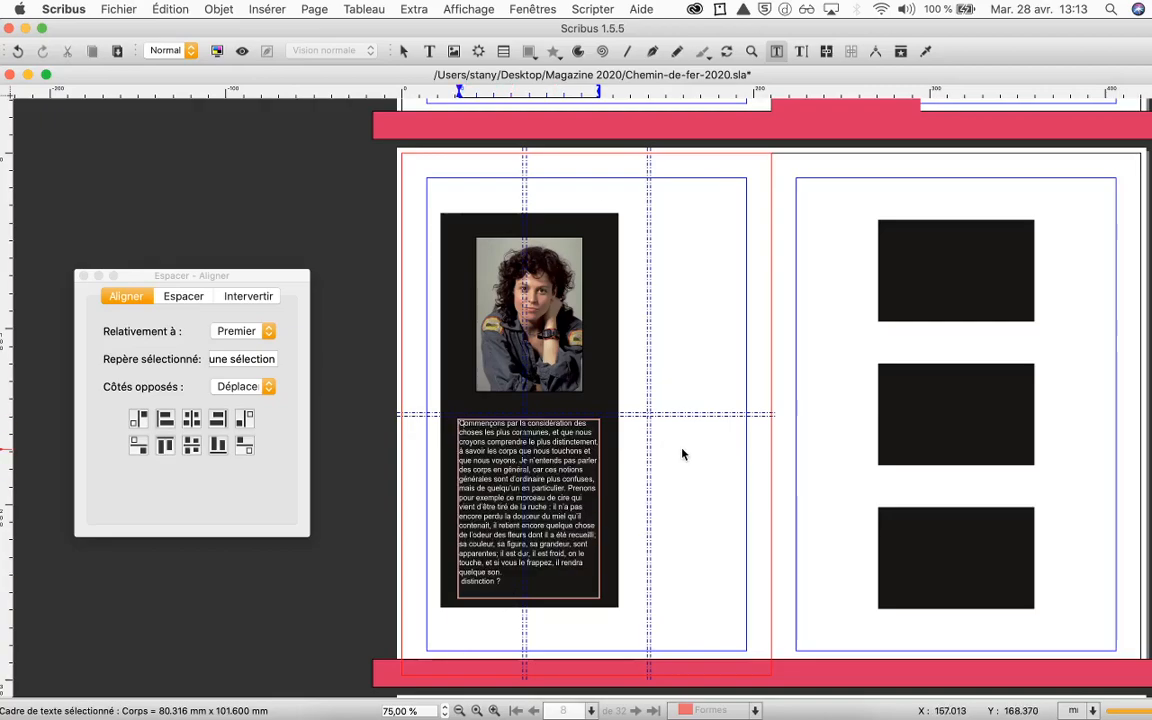
Open Propriétés du Texte for the text frame below the portrait and dock the Espacer - Aligner window alongside it.
scroll(569, 462, "up", 5)
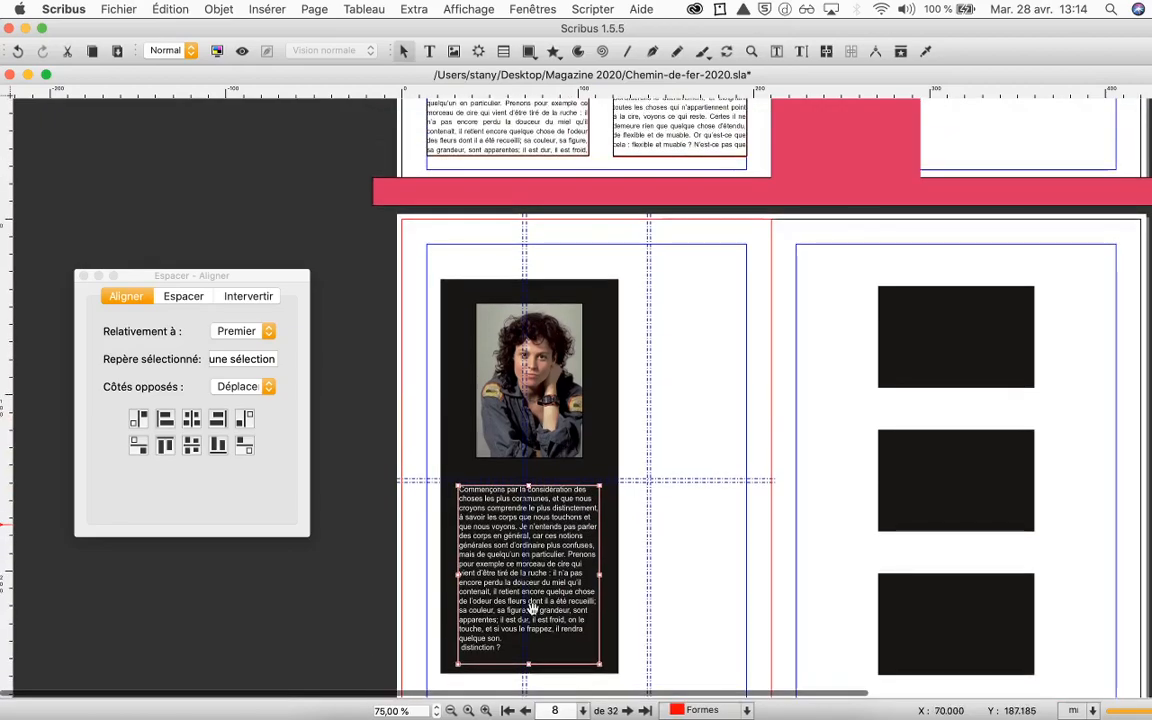
right_click(553, 588)
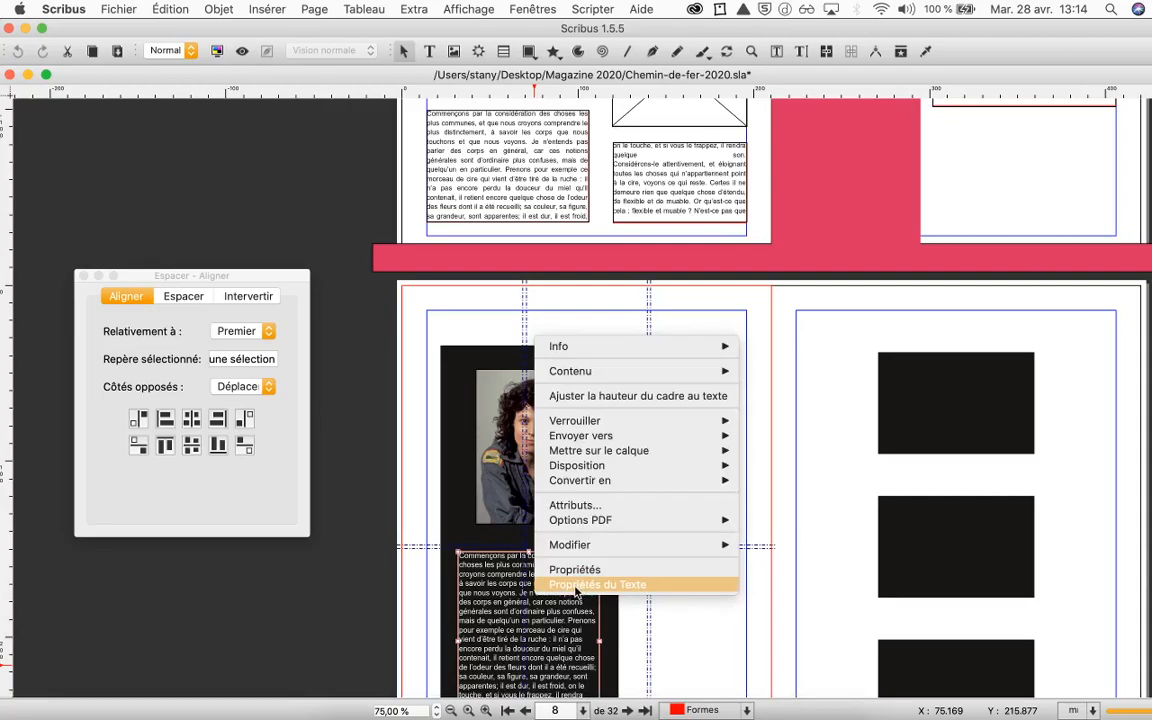
left_click(576, 588)
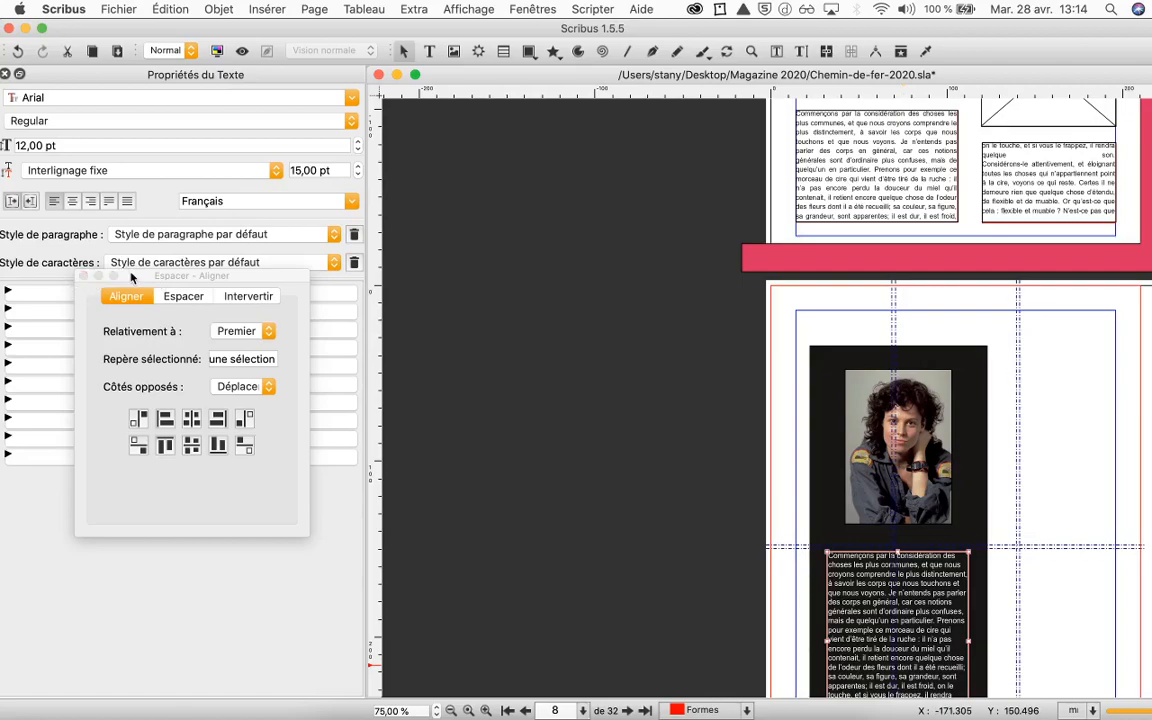
left_click_drag(131, 277, 96, 400)
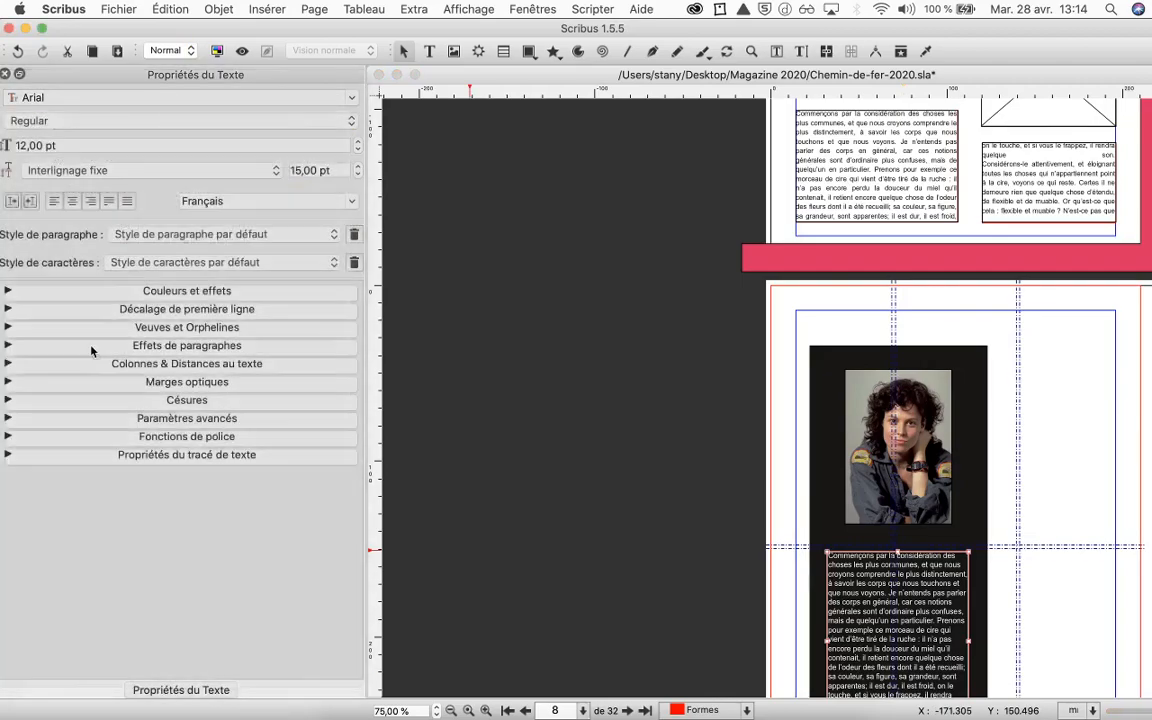
left_click(219, 690)
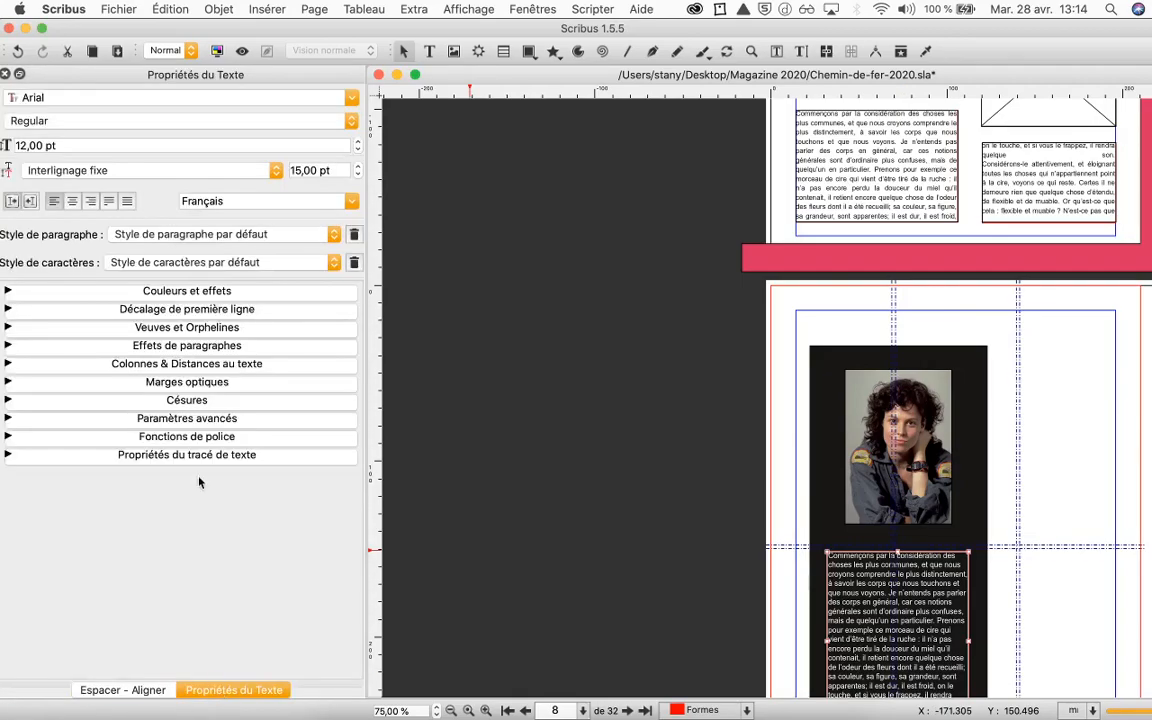
Apply forced justification, including the last line, to the paragraph text in the frame below the portrait.
left_click(127, 202)
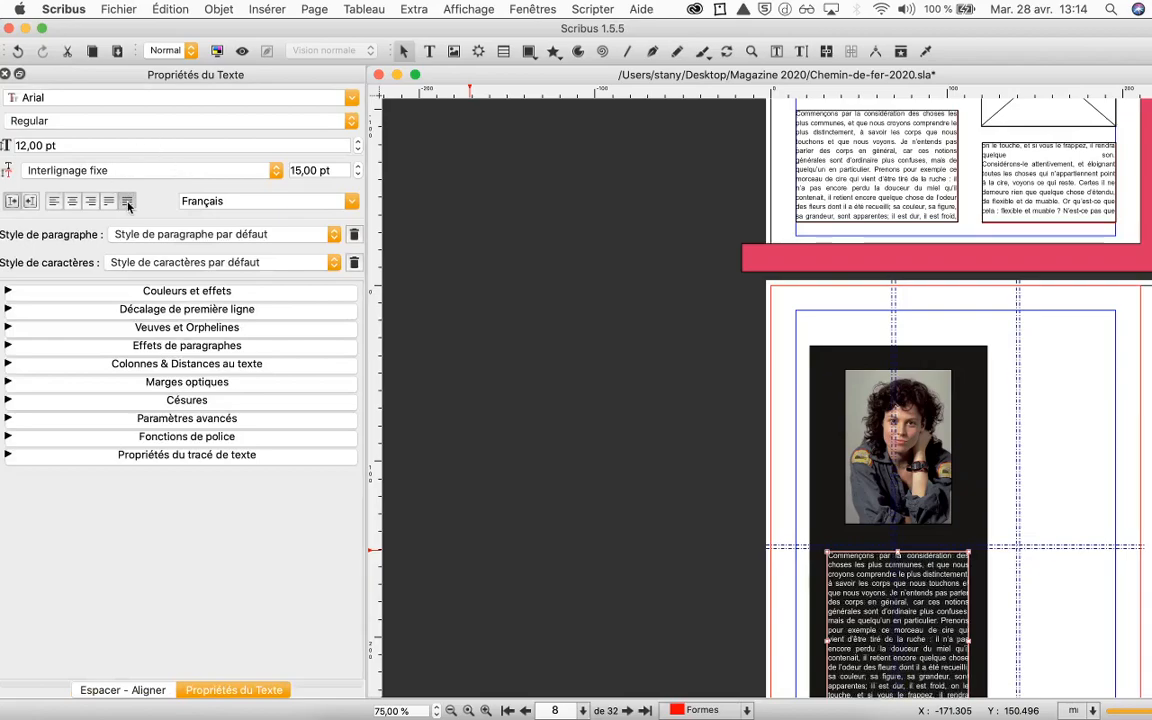
left_click(643, 501)
scroll(643, 498, "down", 5)
scroll(643, 498, "right", 3)
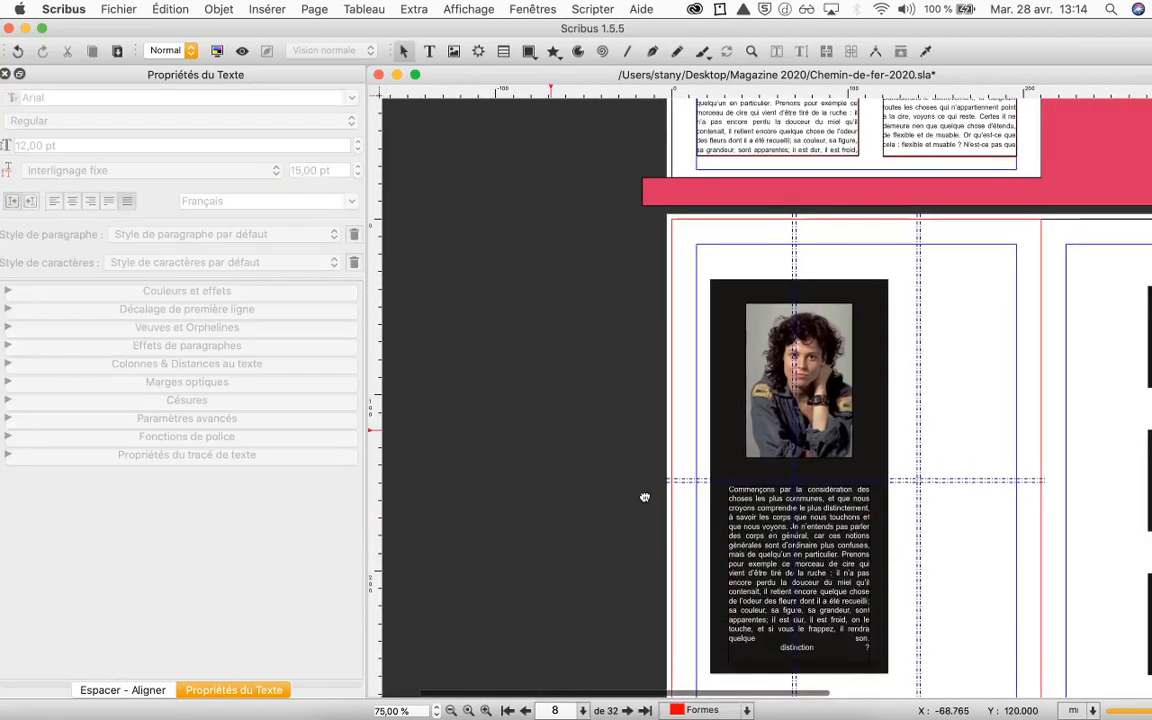
scroll(803, 430, "up", 3)
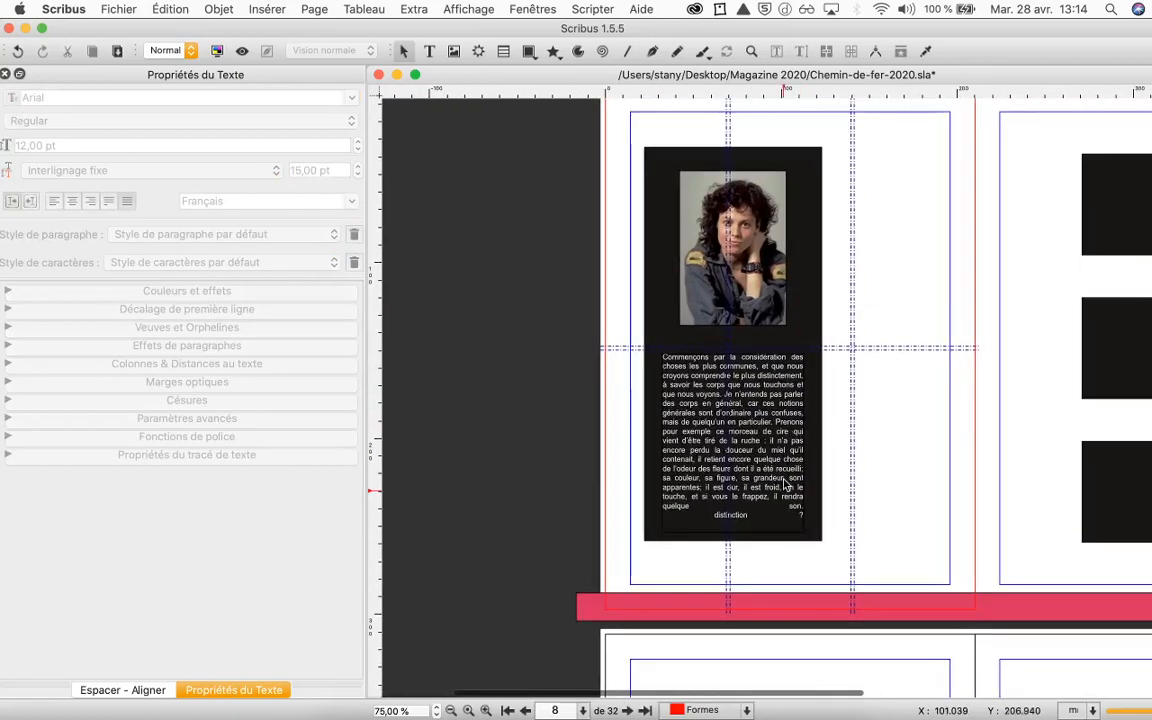
left_click(760, 528)
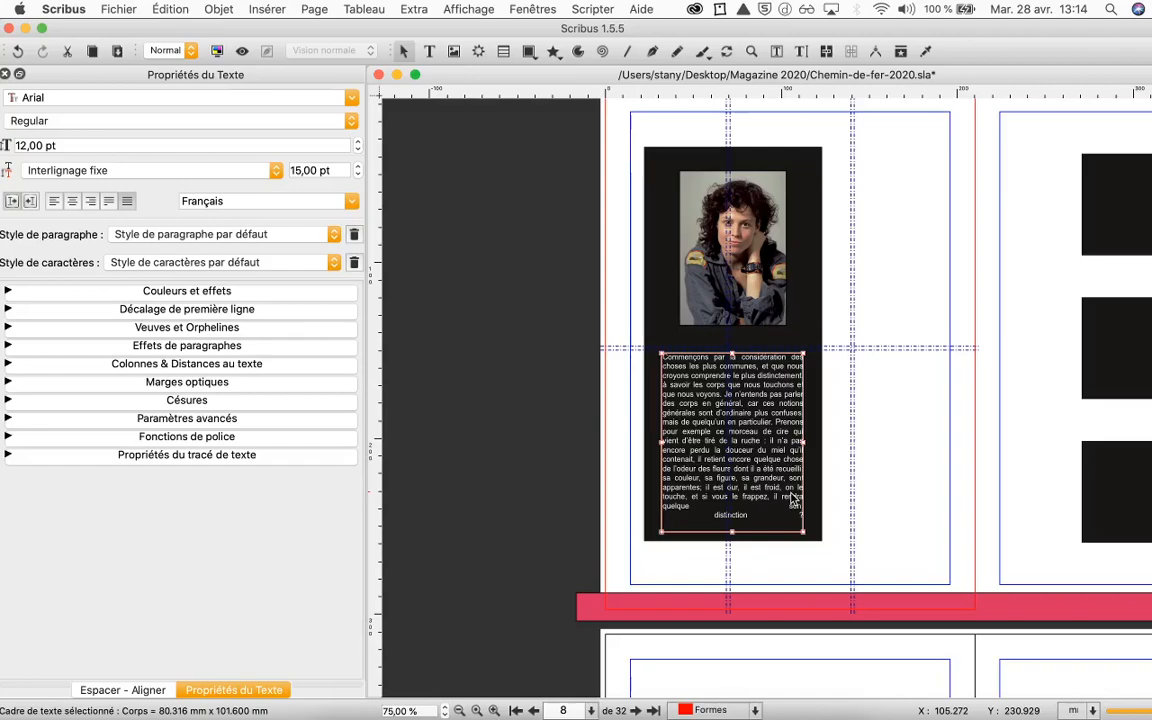
scroll(793, 497, "up", 2)
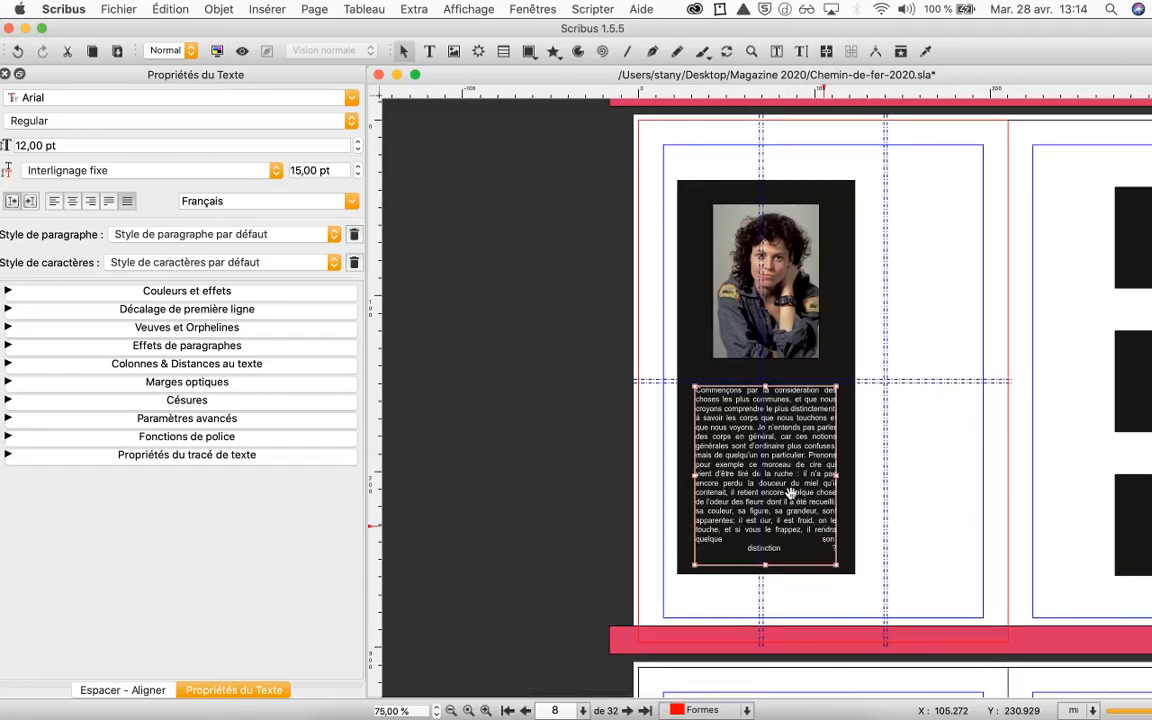
scroll(866, 393, "left", 2)
left_click(921, 377)
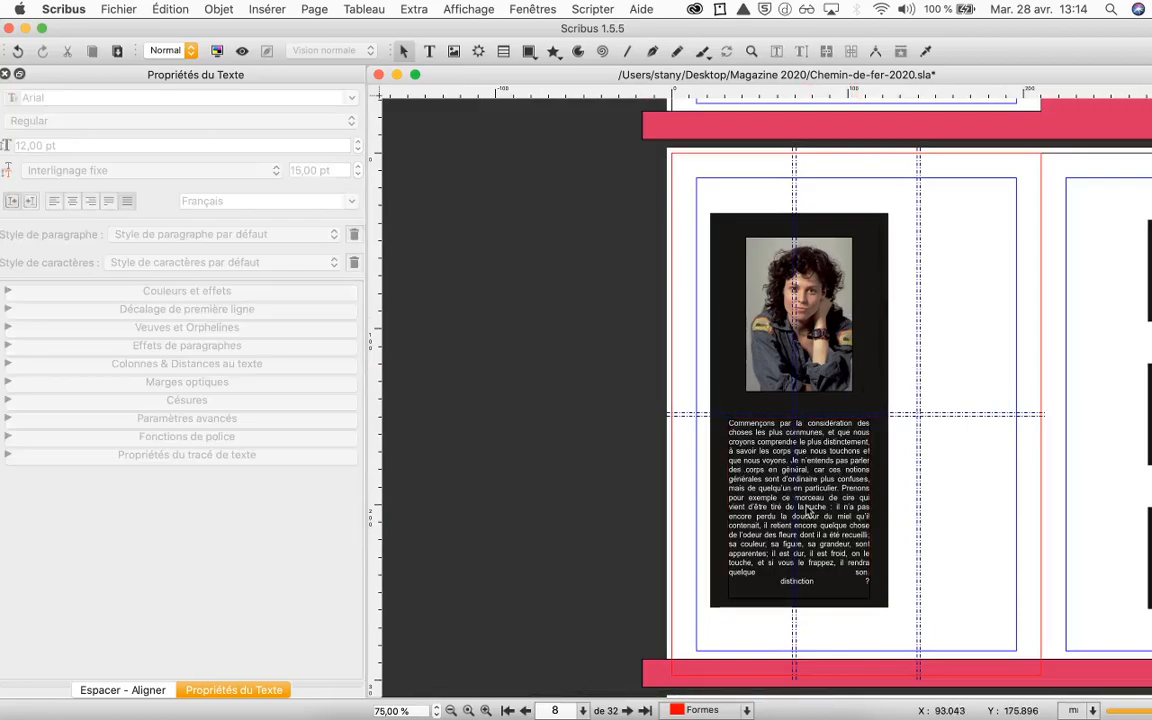
left_click(775, 378)
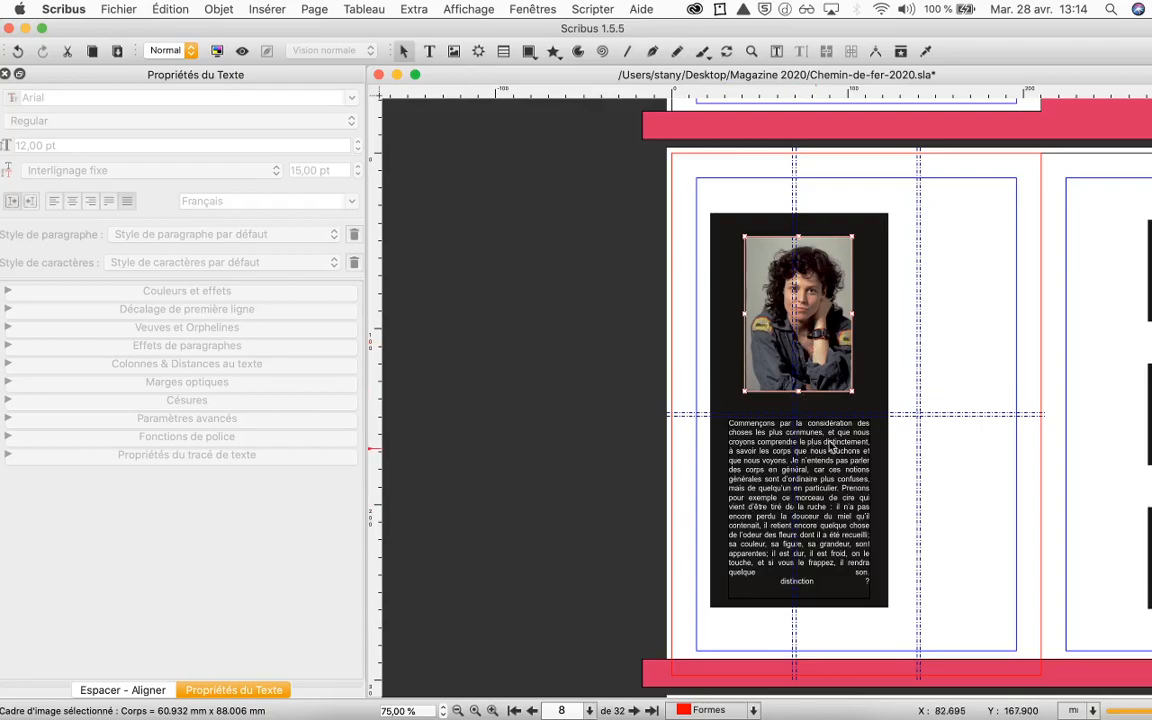
left_click(726, 289)
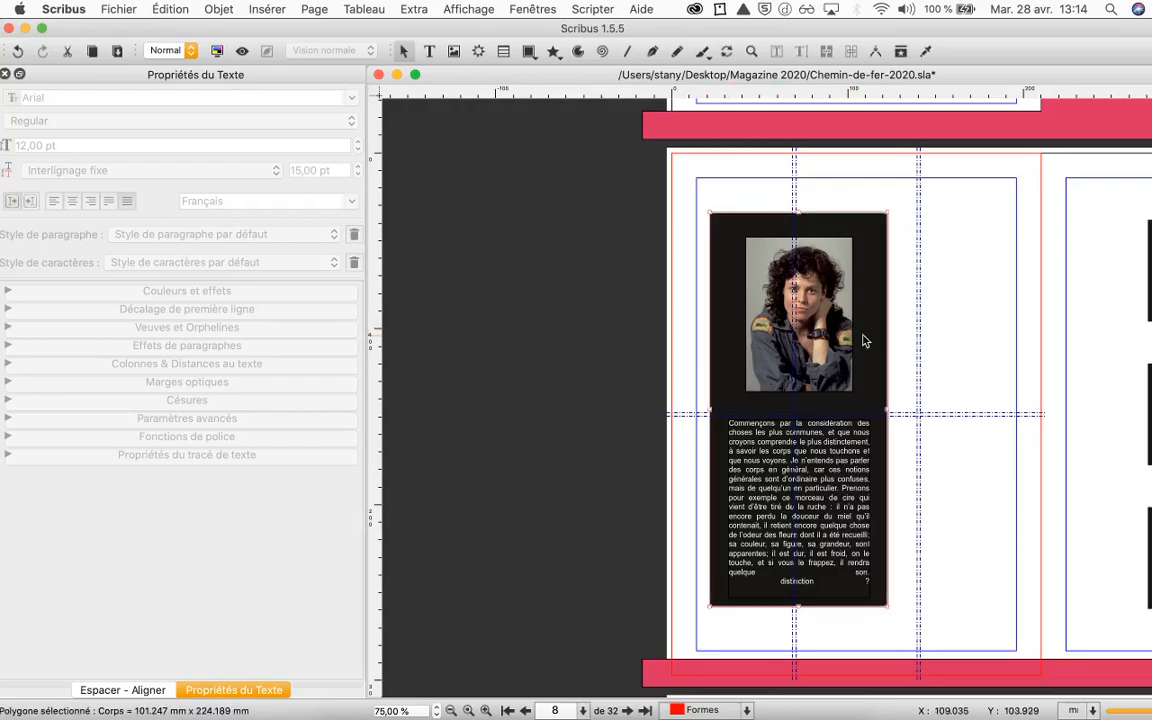
Shift the middle black rectangle on page 9 to the left, and realign the left sides of all three rectangles with the top one as first selected object.
scroll(926, 407, "right", 5)
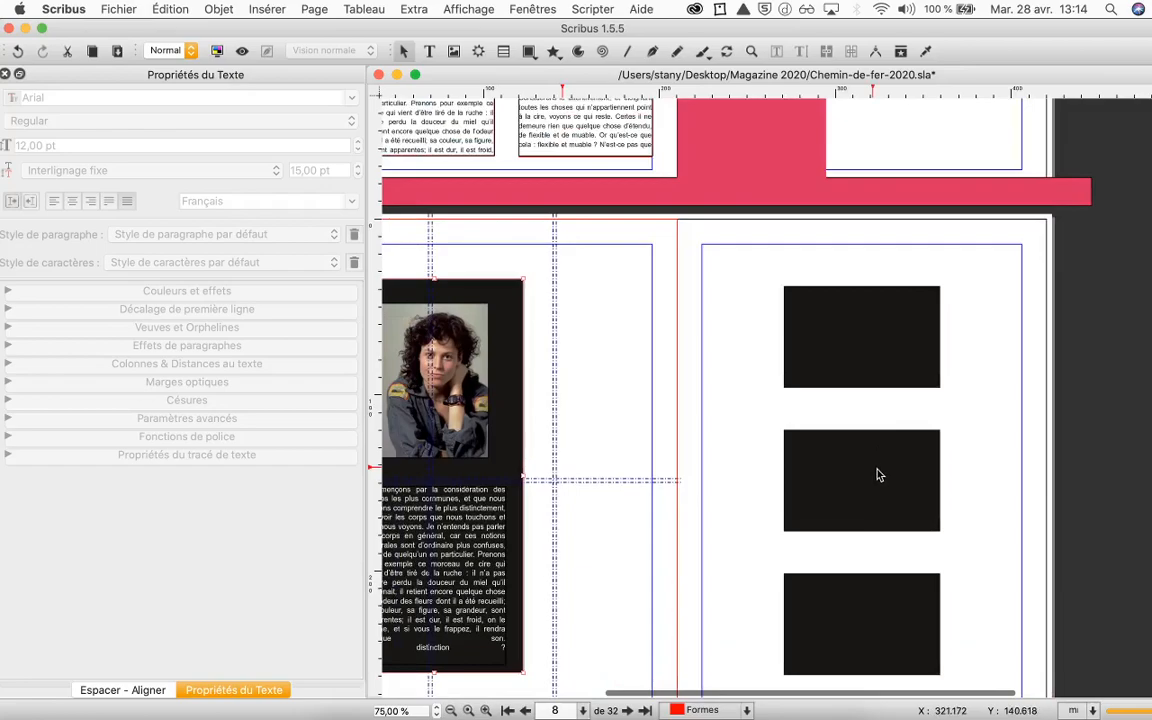
left_click_drag(878, 475, 787, 476)
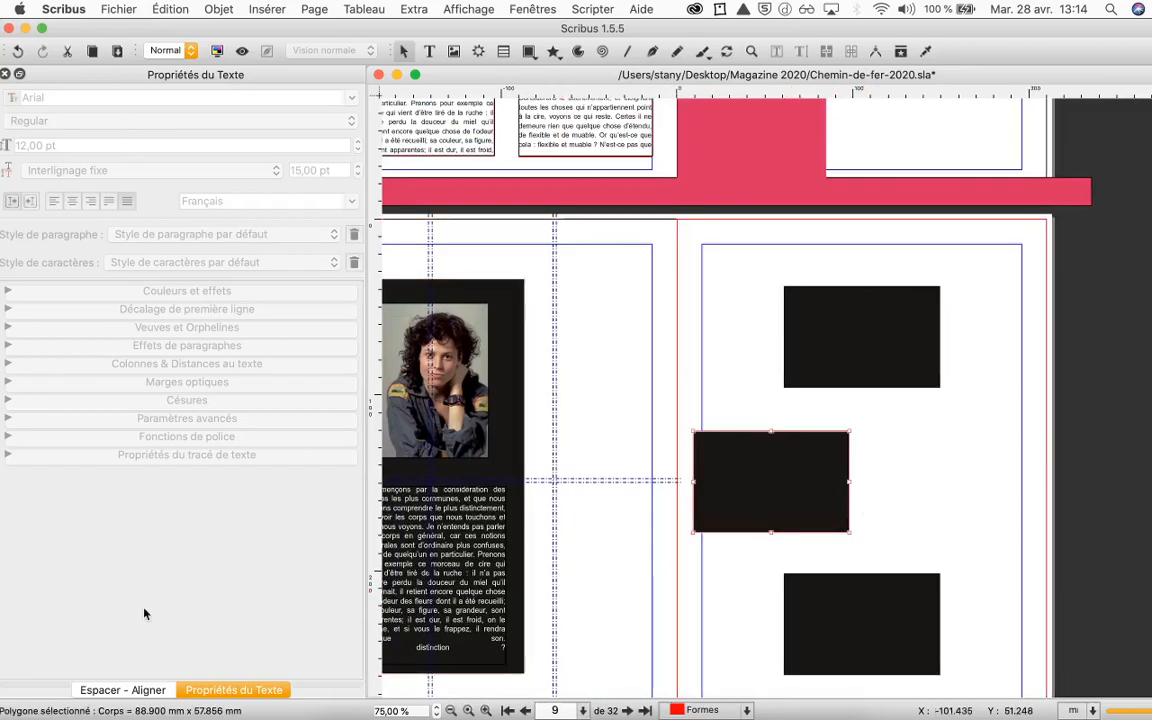
left_click(140, 690)
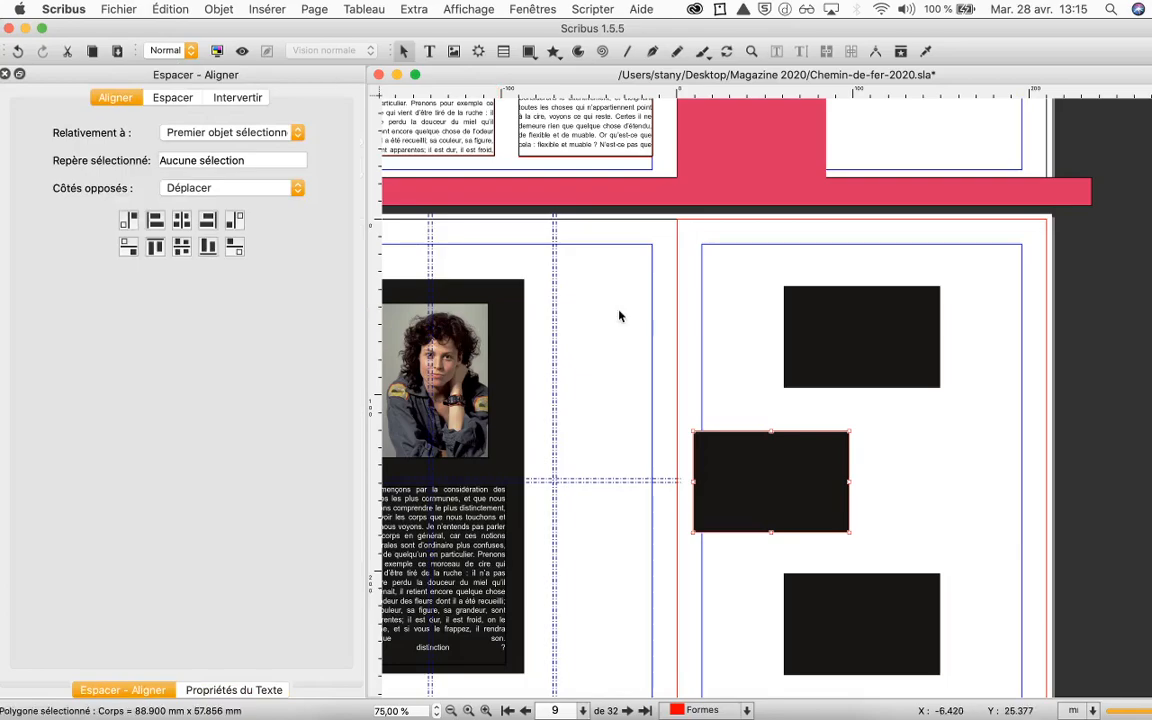
left_click(846, 372)
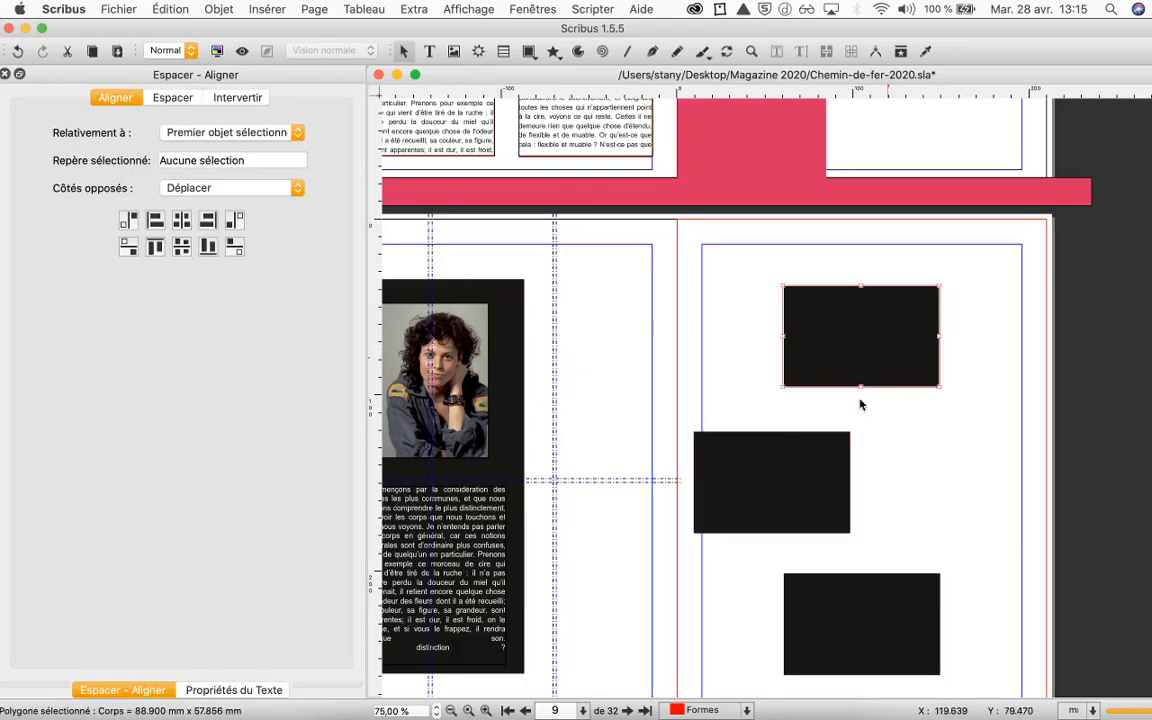
left_click(812, 488, "shift")
left_click(882, 617, "shift")
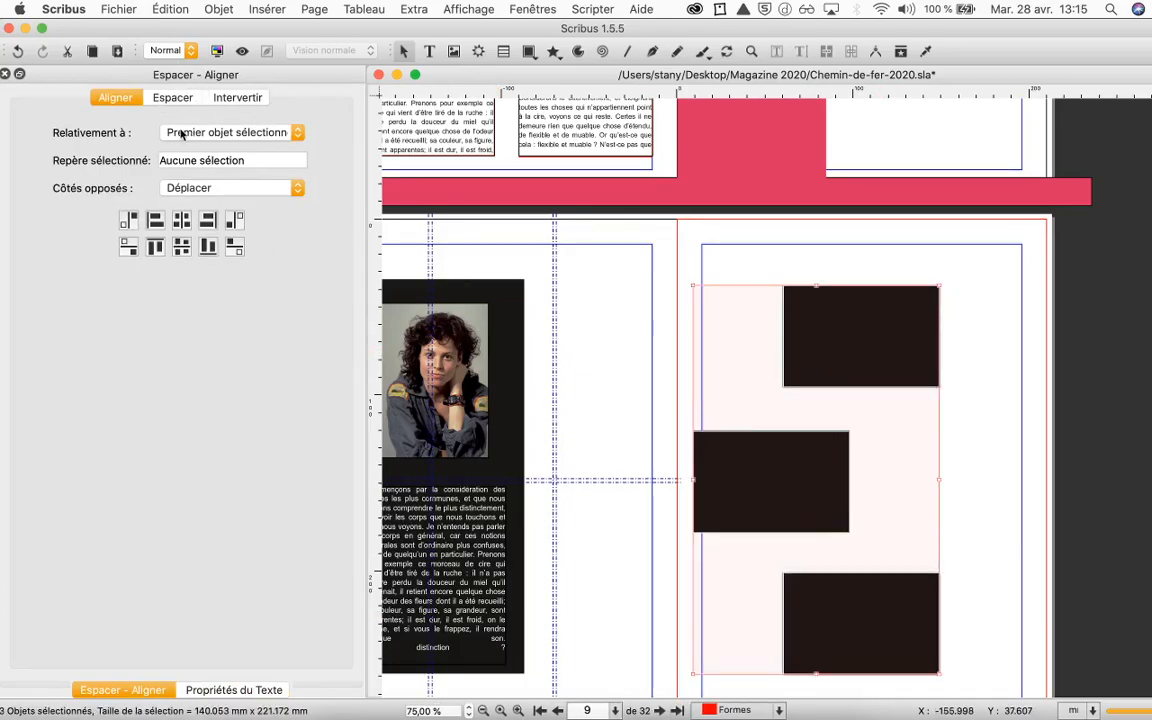
left_click(156, 222)
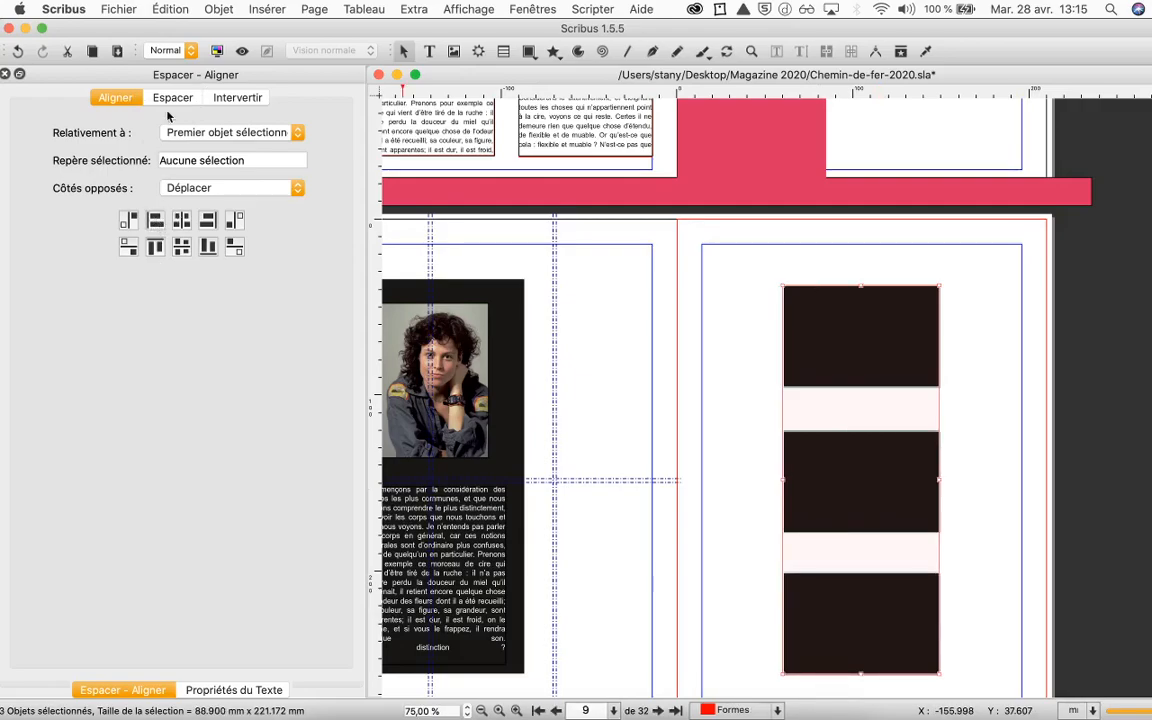
Move the middle rectangle leftward out of the column again and select all three rectangles, starting with the top one.
left_click(921, 424)
left_click_drag(918, 445, 830, 445)
left_click(868, 331)
left_click(812, 483, "shift")
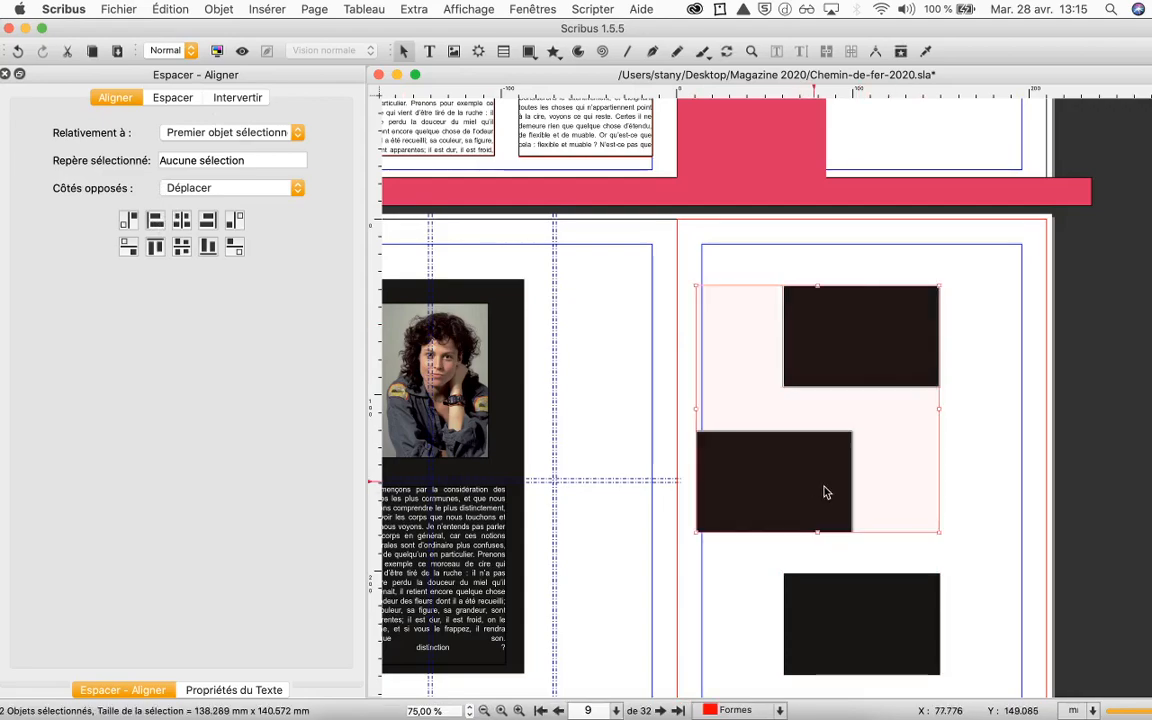
left_click(877, 645, "shift")
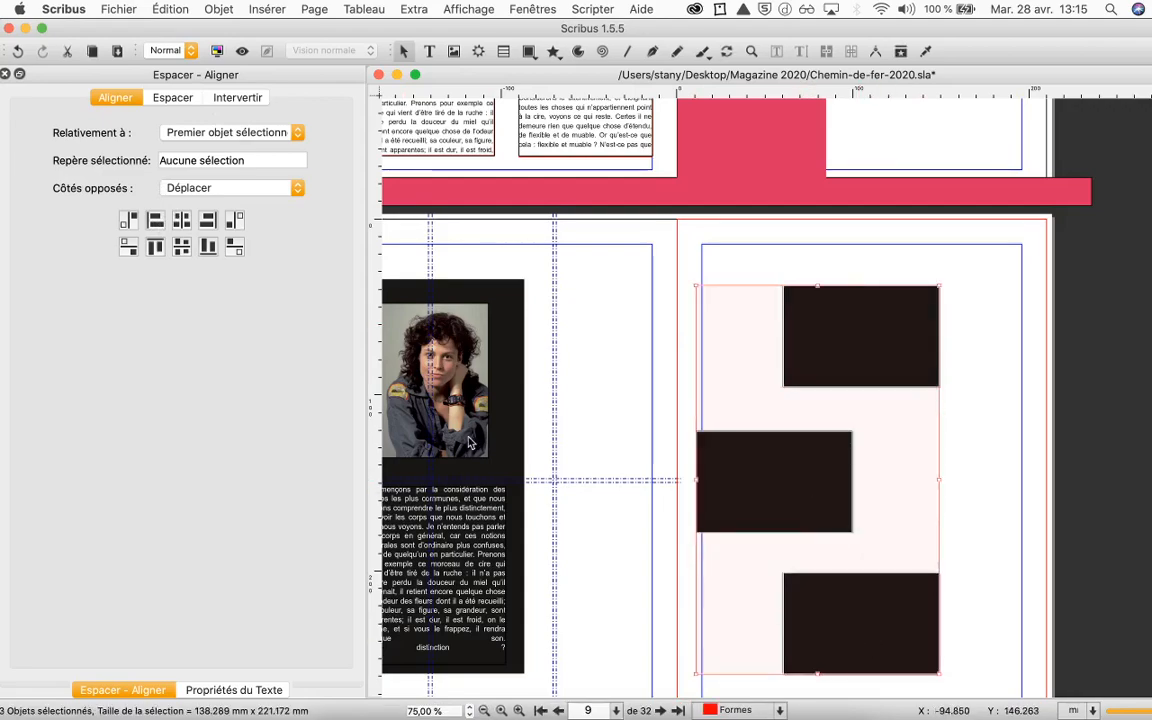
Set the alignment reference to Marges and align the three rectangles with the left margin and finally with the right margin.
left_click(230, 133)
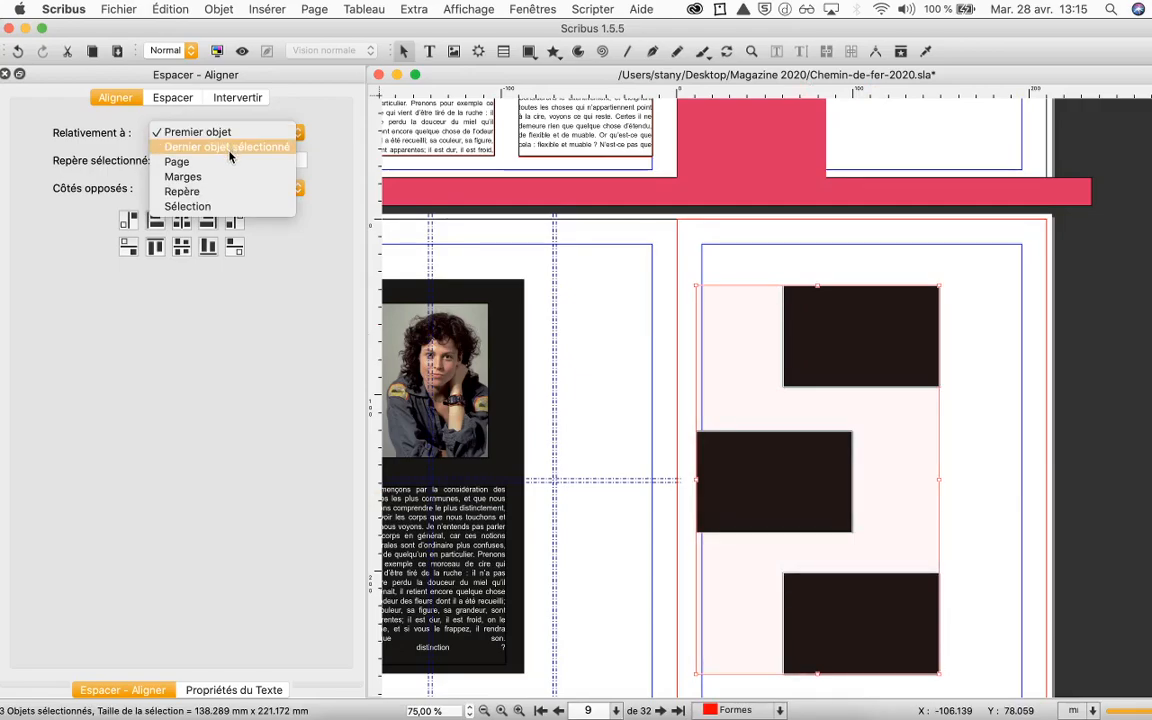
left_click(228, 165)
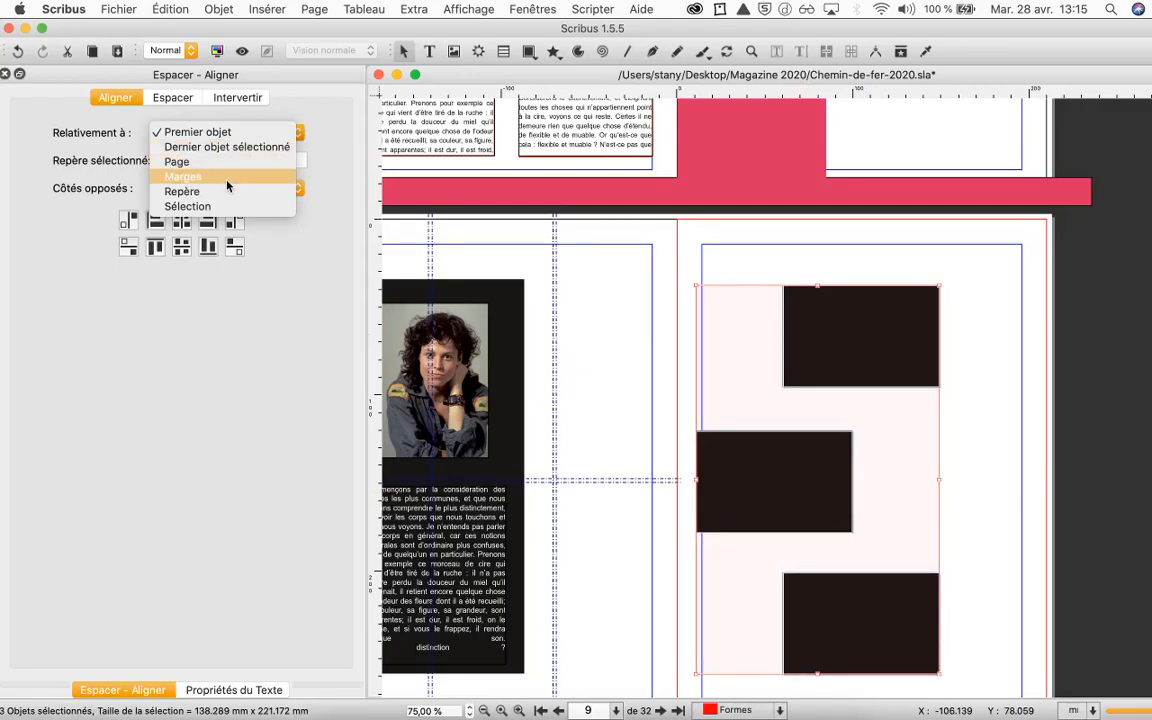
left_click(227, 177)
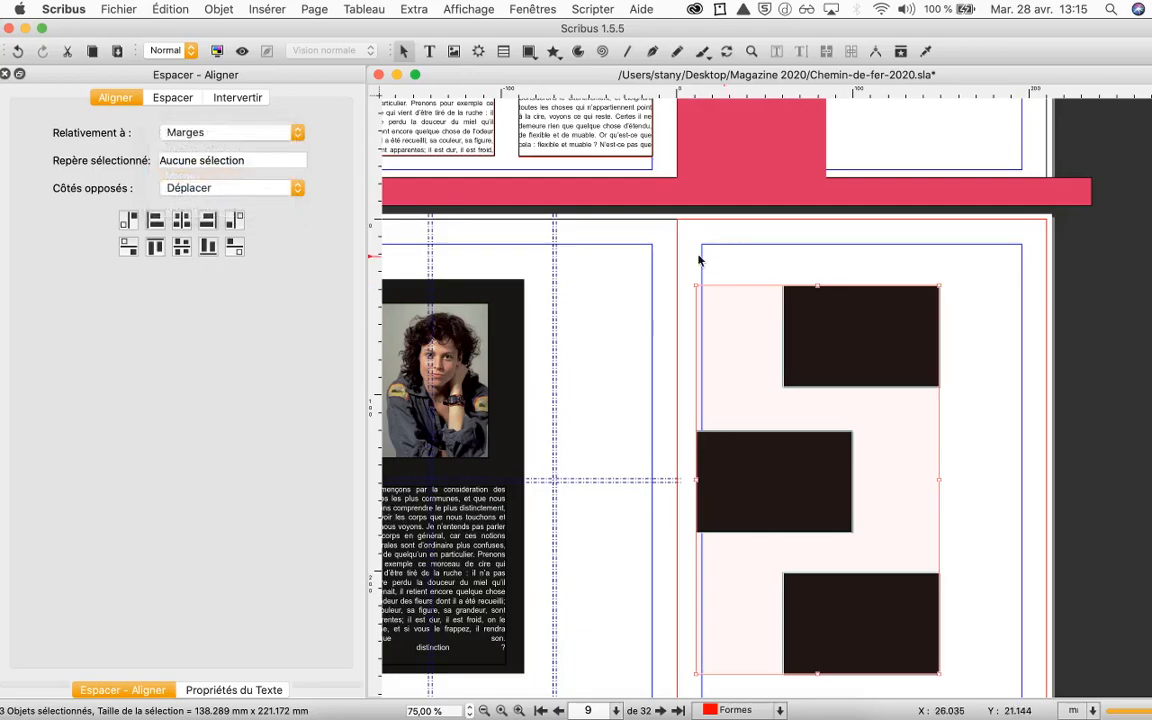
left_click(155, 221)
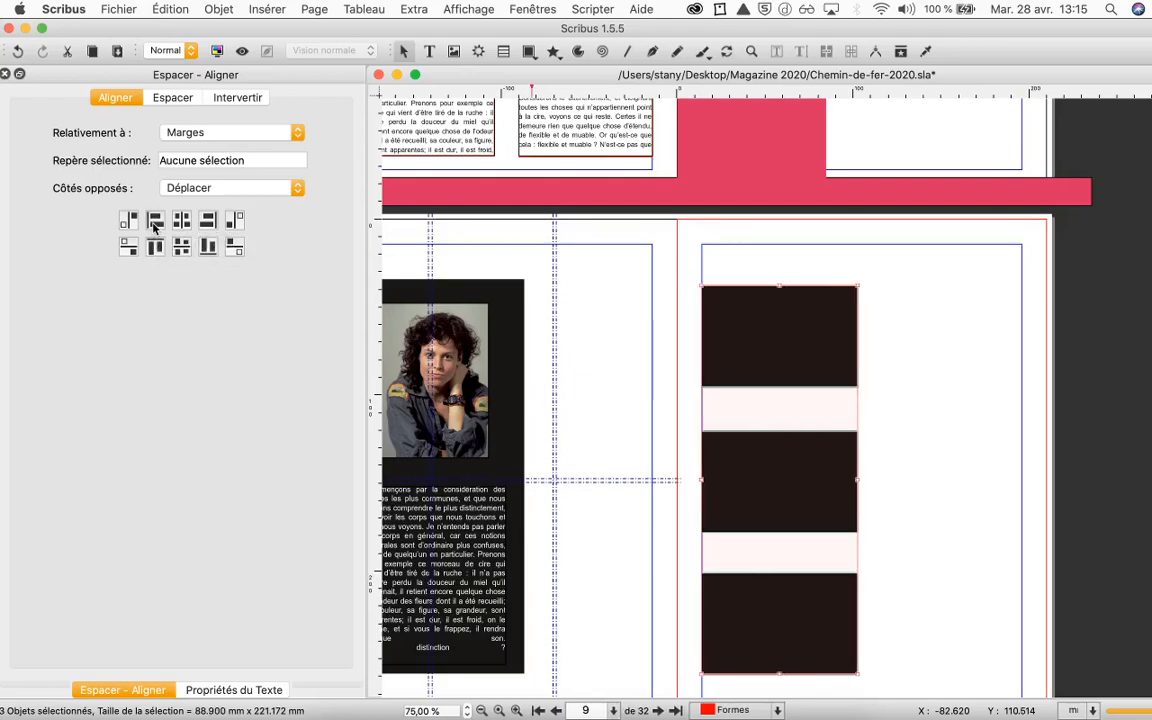
left_click(208, 222)
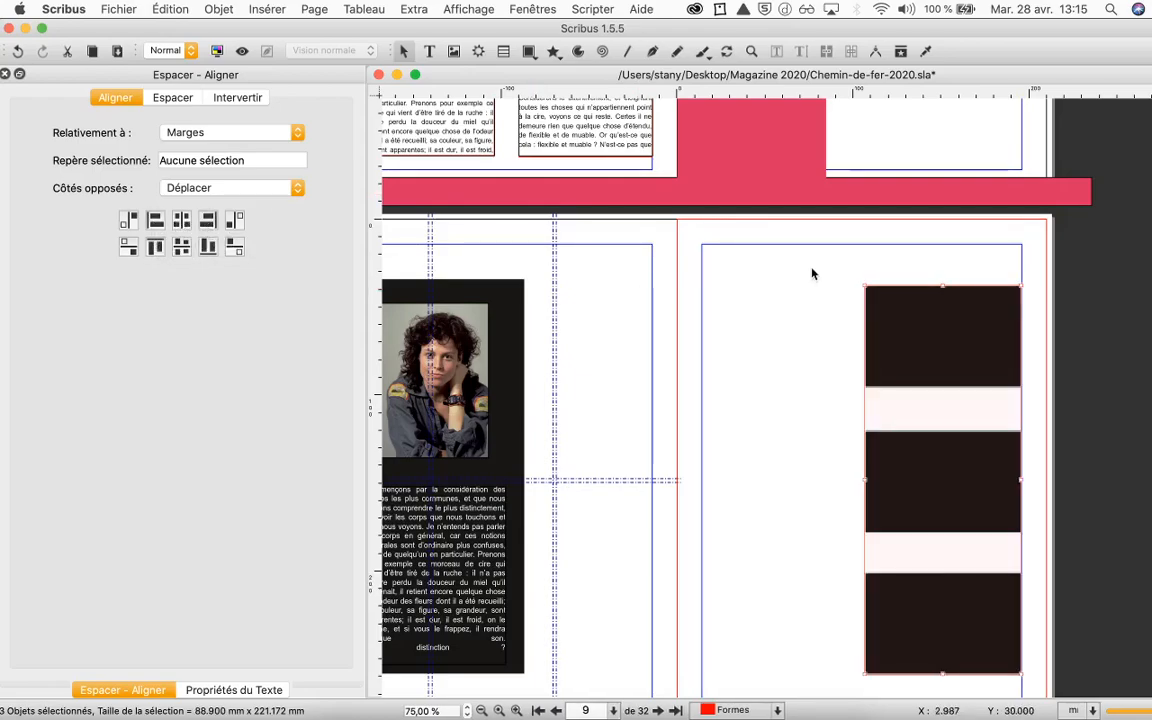
left_click(843, 609)
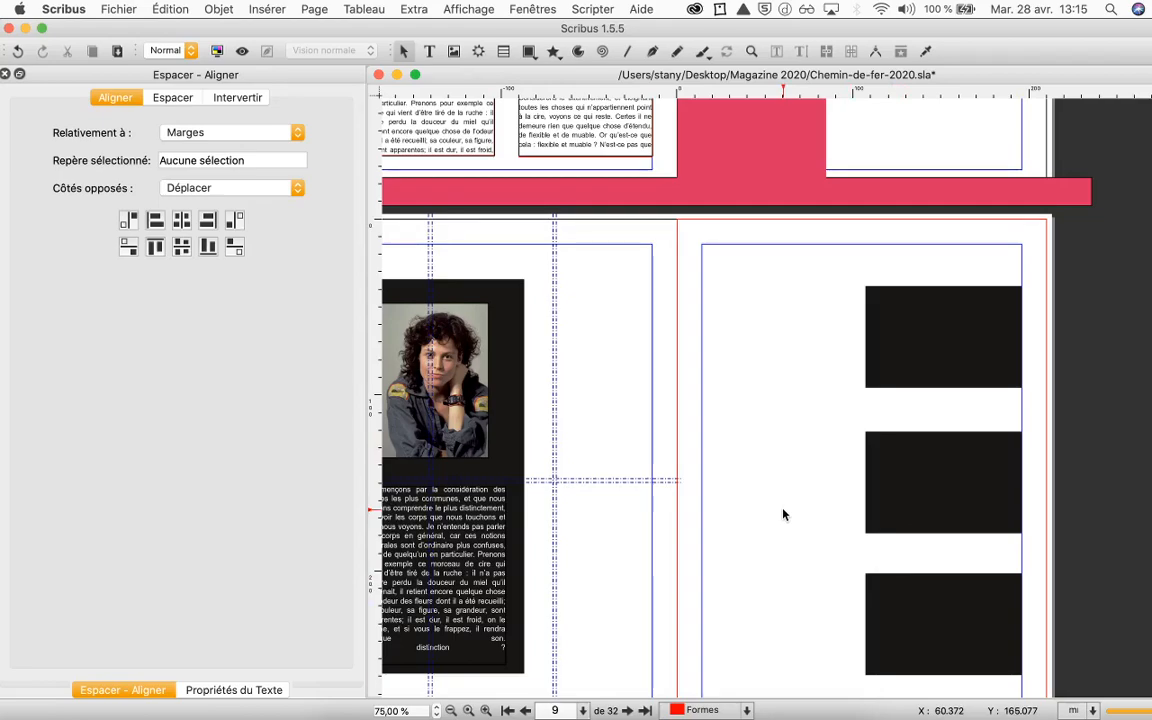
Nudge the middle rectangle slightly down and to the left, and select the three rectangles from top to bottom.
left_click(887, 465)
left_click_drag(890, 478, 924, 476)
left_click(925, 342)
left_click(923, 495, "shift")
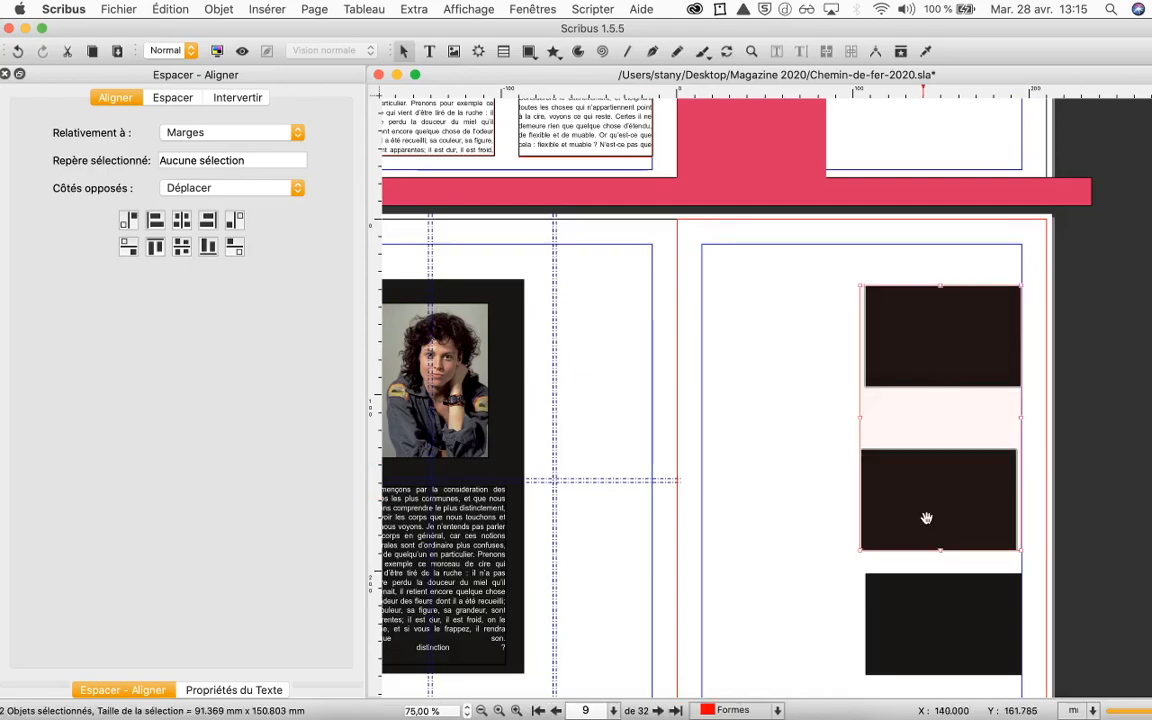
left_click(944, 617, "shift")
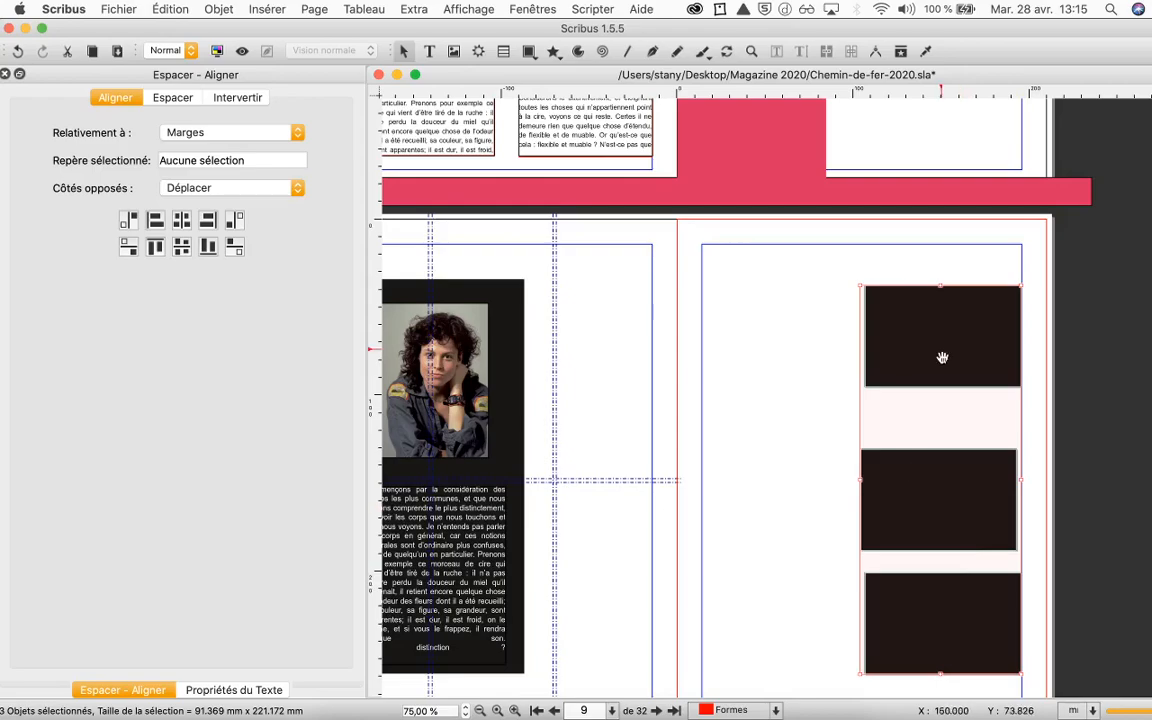
Set the spacing distance to 5 mm and distribute the three rectangles vertically with equal gaps between them and the page's top and bottom.
left_click(167, 99)
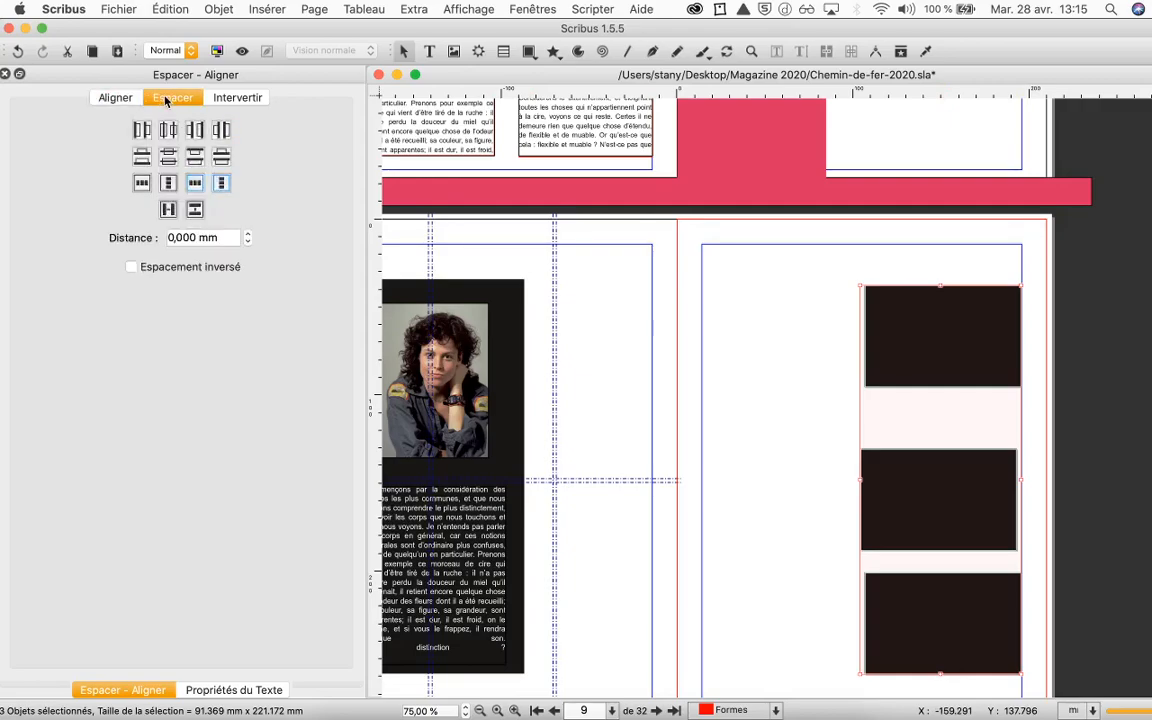
left_click(247, 233)
left_click(247, 233)
left_click(247, 233)
left_click(247, 233)
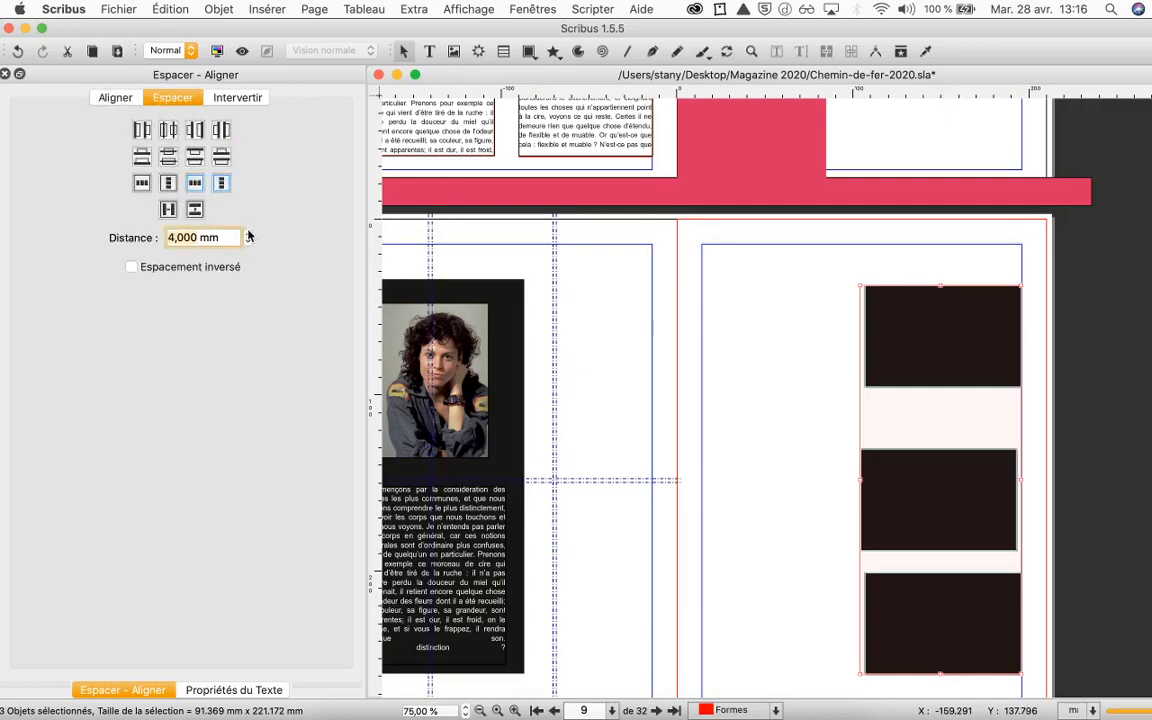
left_click(248, 234)
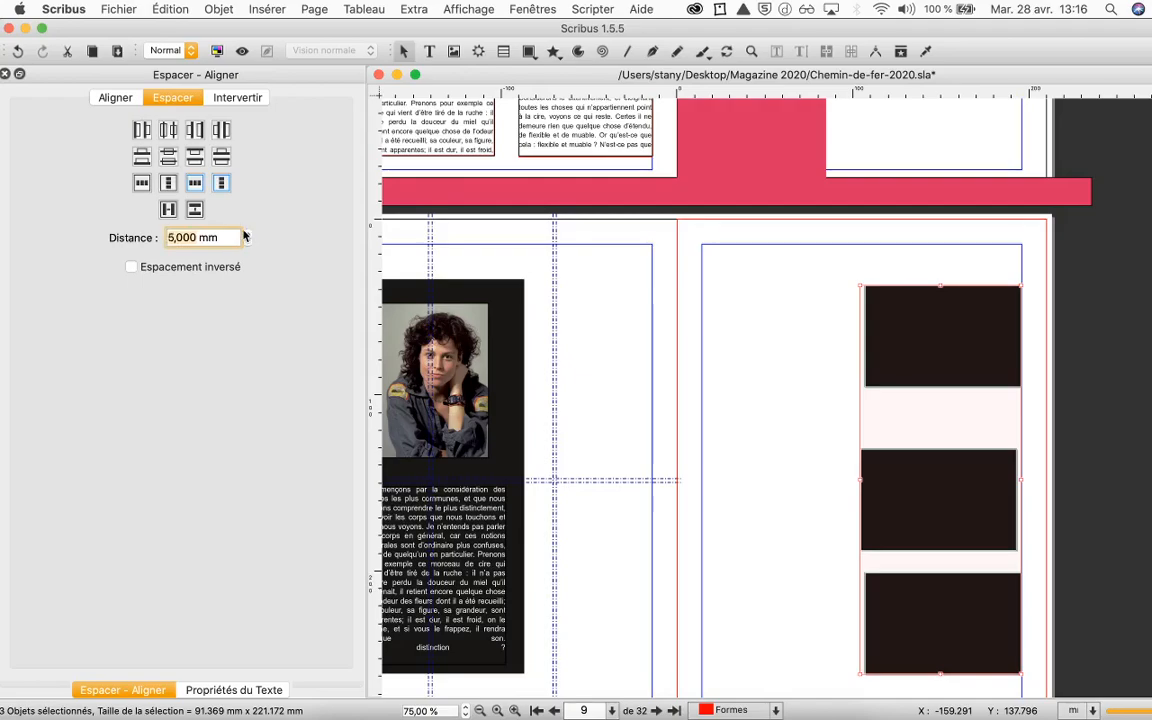
left_click(167, 184)
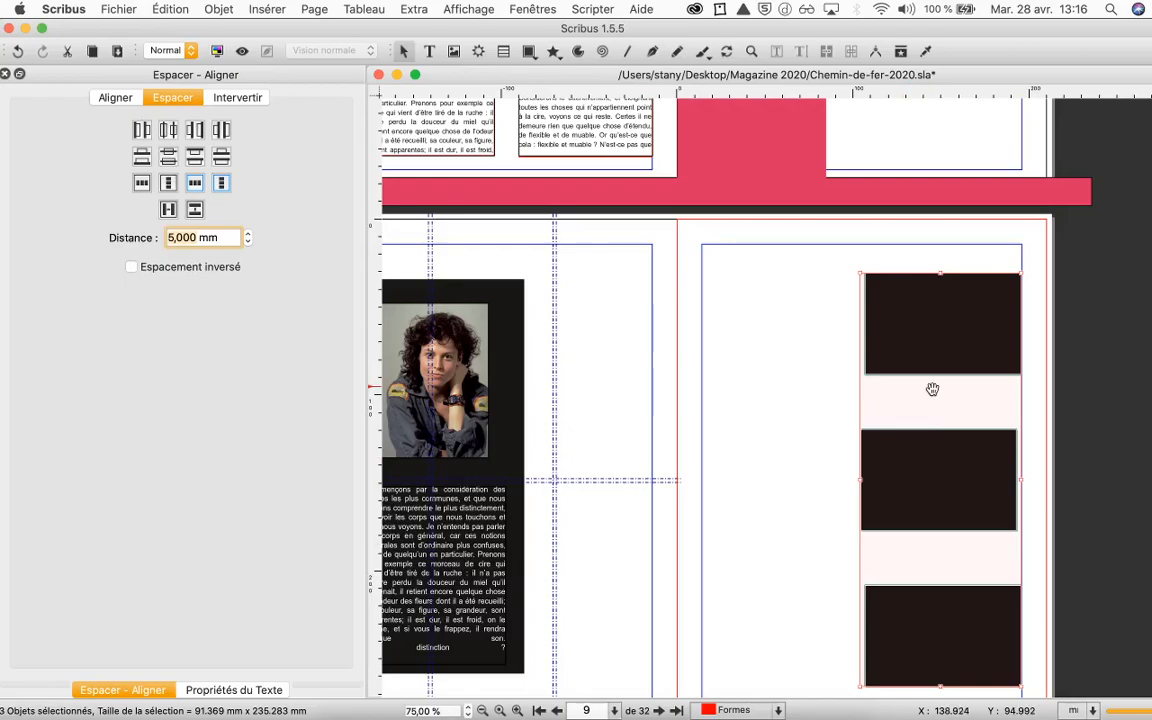
Align the right sides of the three distributed rectangles with the page's right margin and clear the selection.
left_click(118, 97)
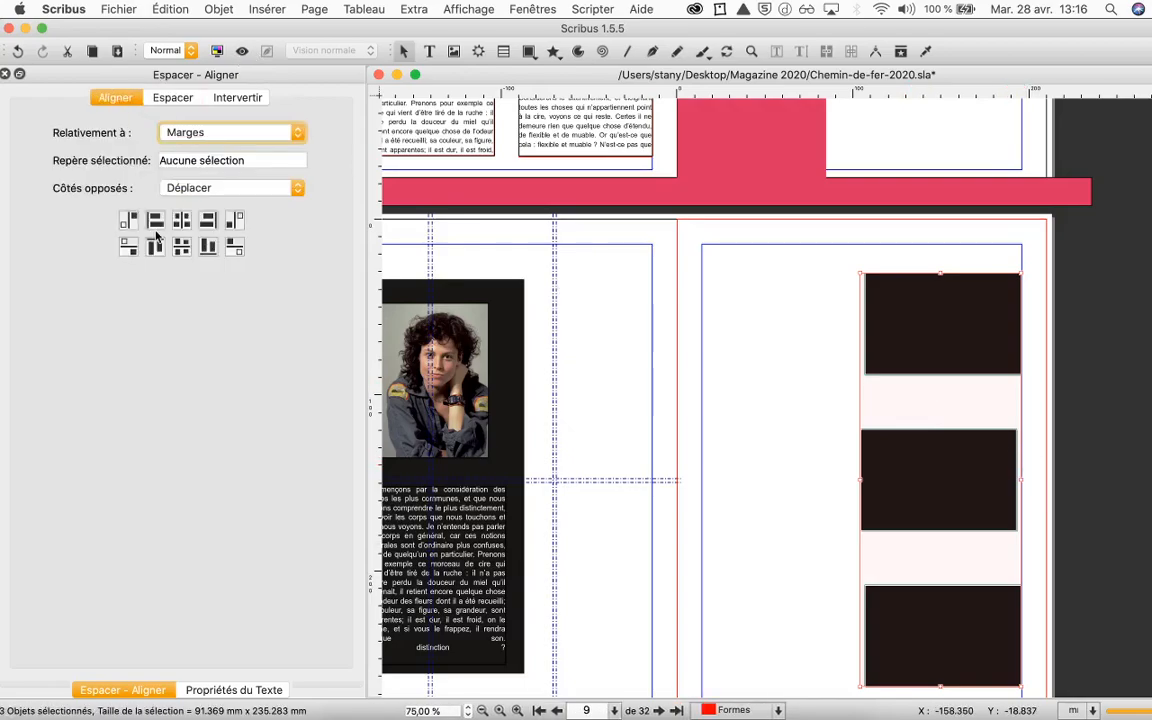
left_click(207, 221)
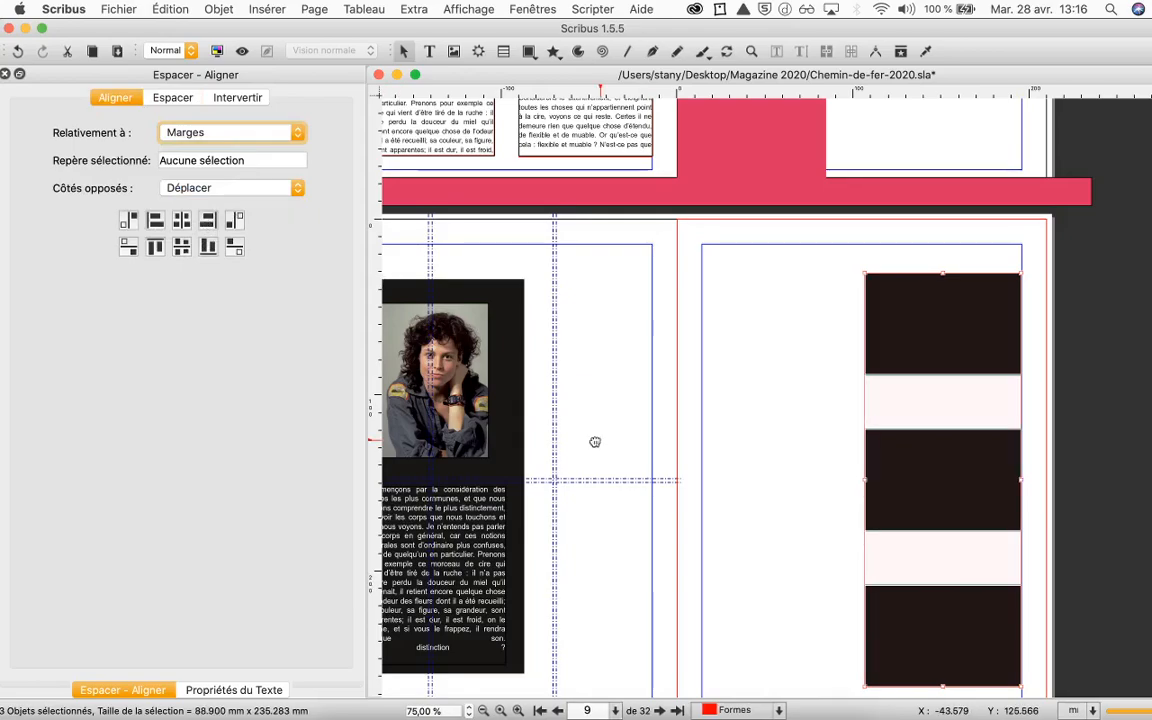
left_click(753, 463)
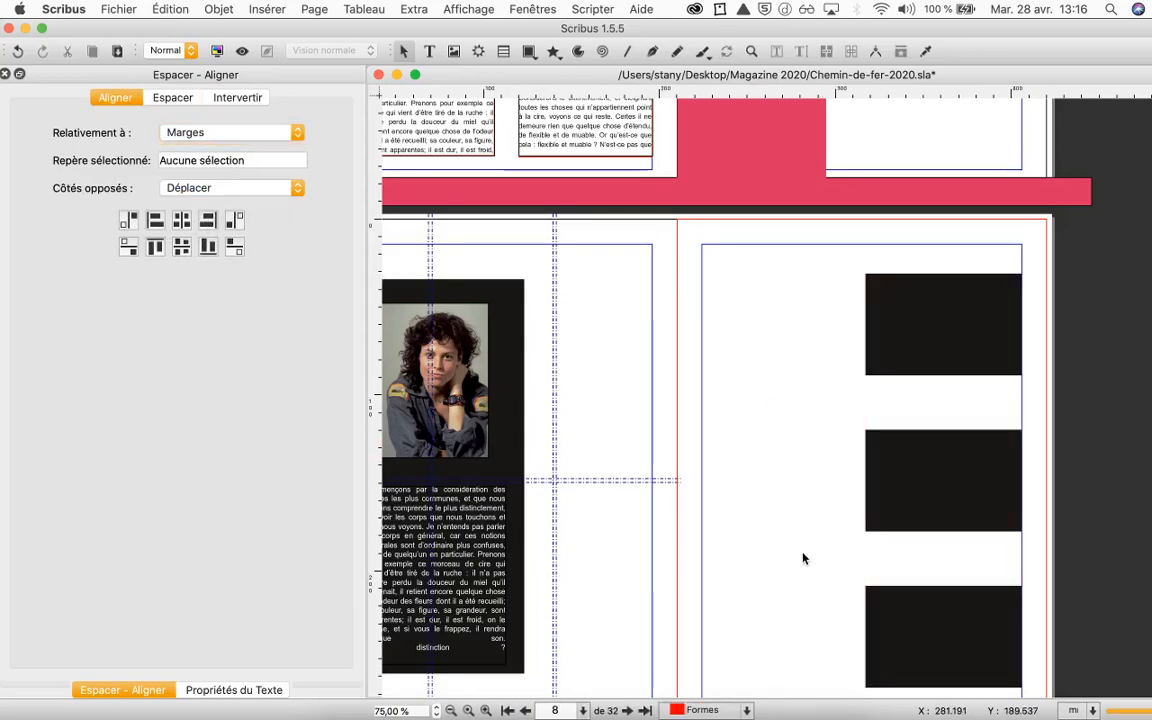
scroll(803, 558, "down", 3)
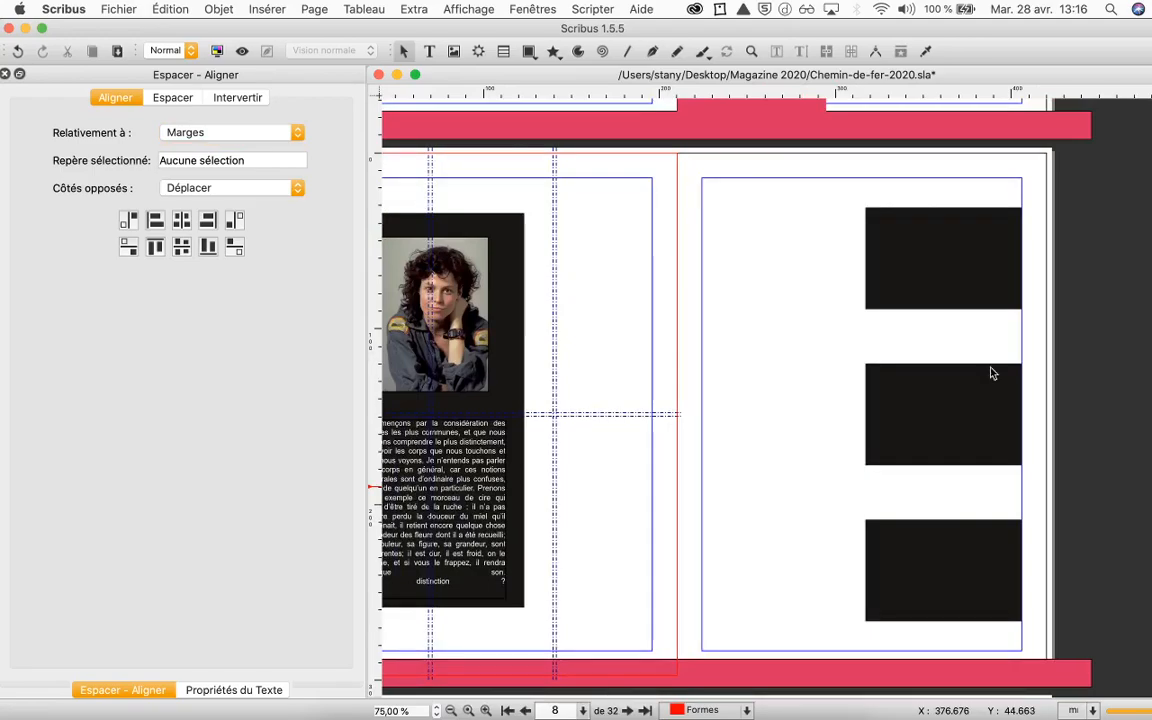